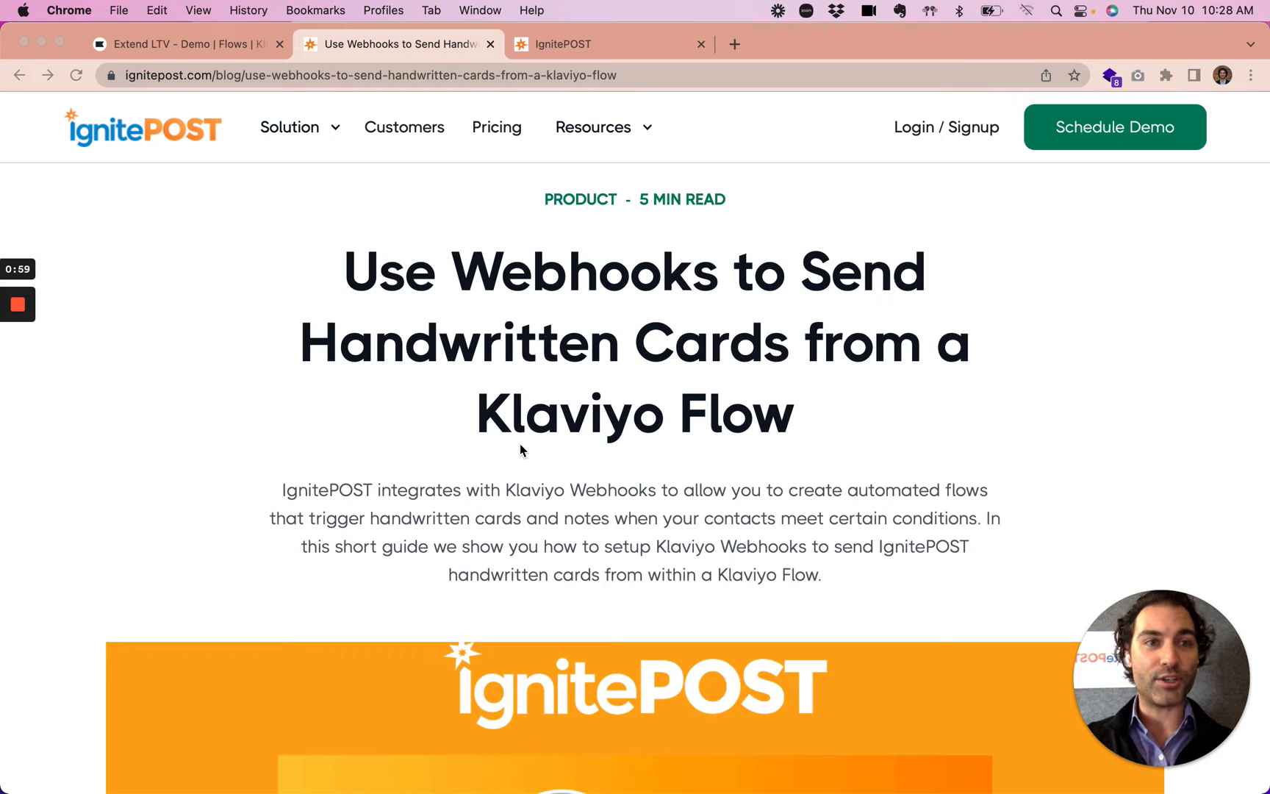
Step: Switch to the IgnitePOST dashboard and open the Churn Prevention letter template for editing
click(607, 47)
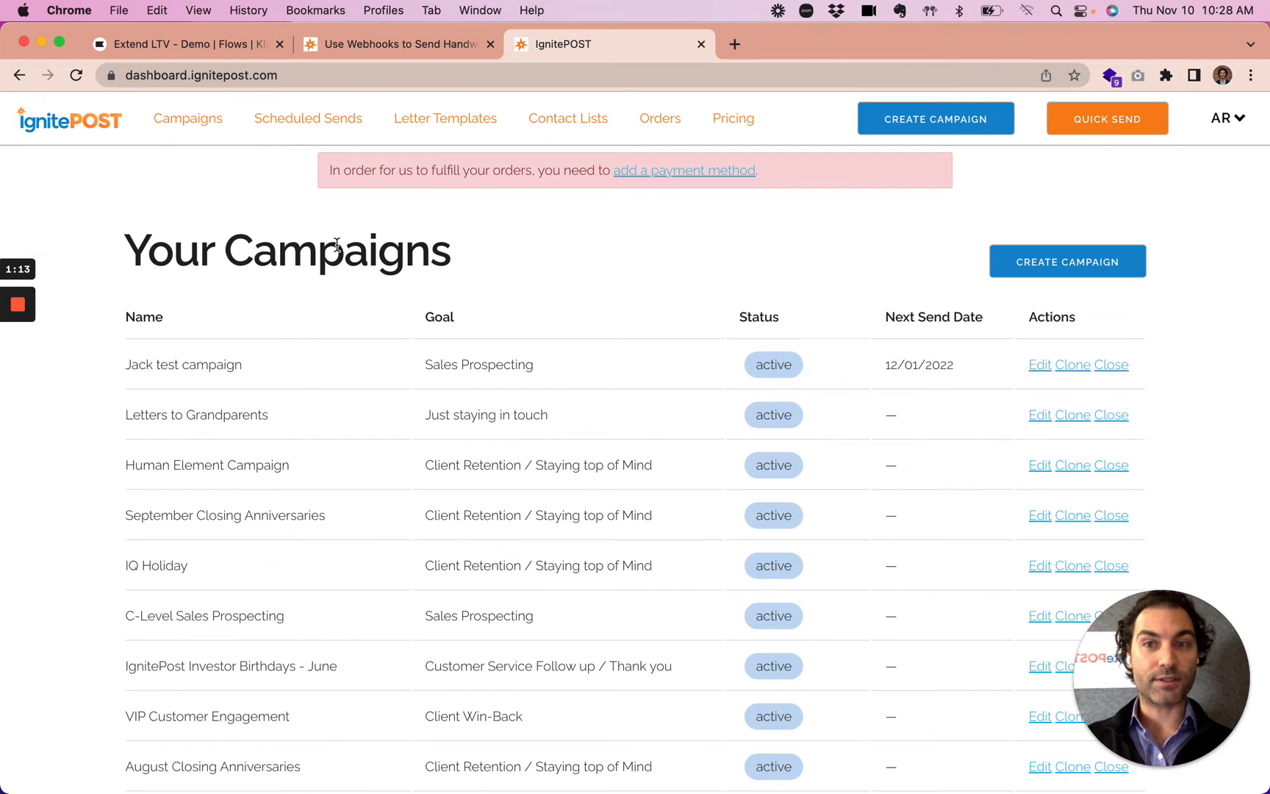
click(433, 122)
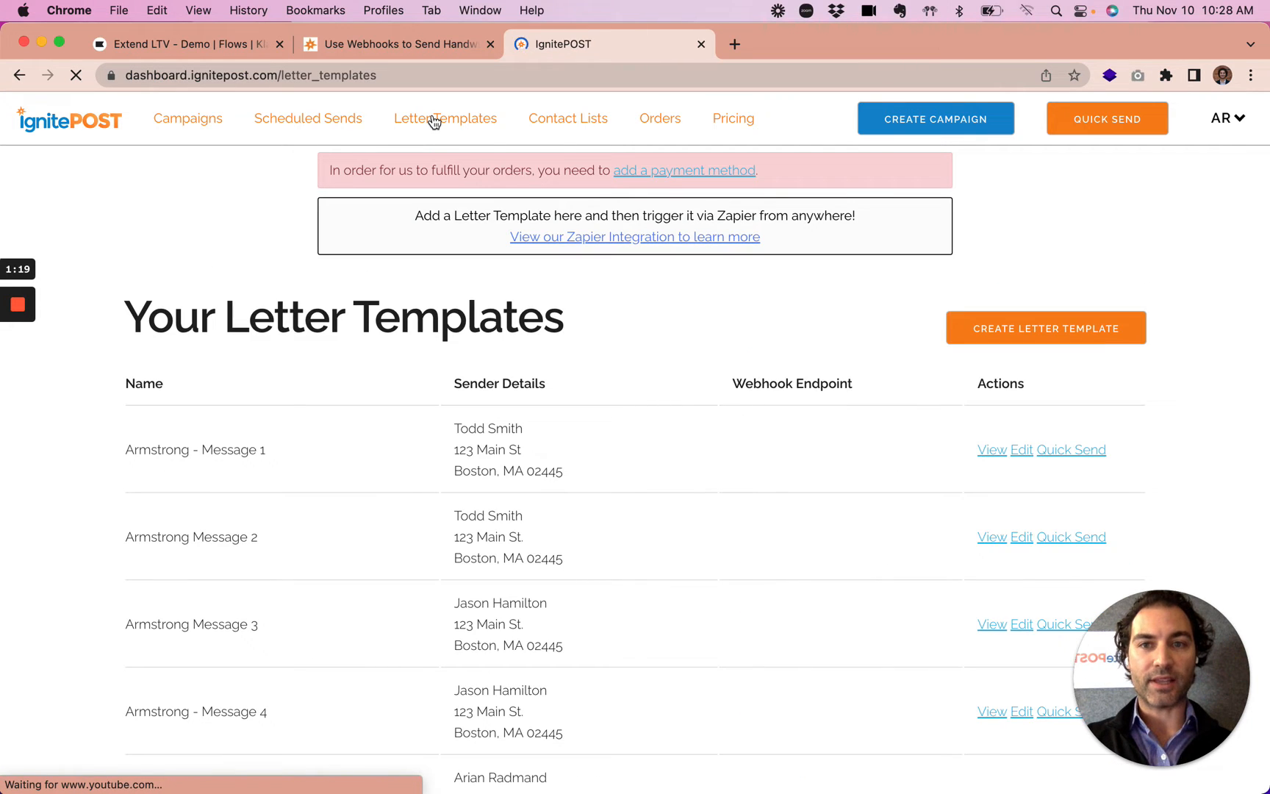
scroll(433, 406, down, 3)
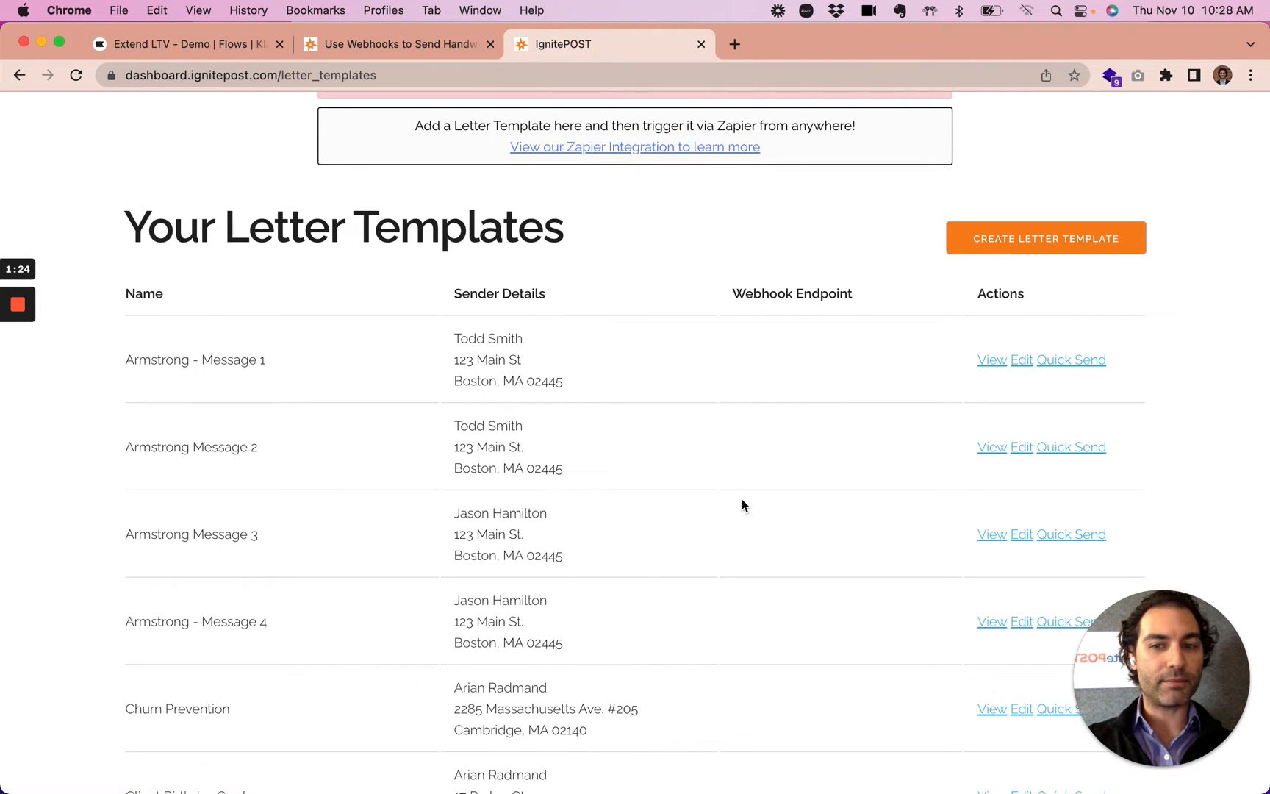
scroll(741, 500, down, 8)
scroll(742, 504, down, 2)
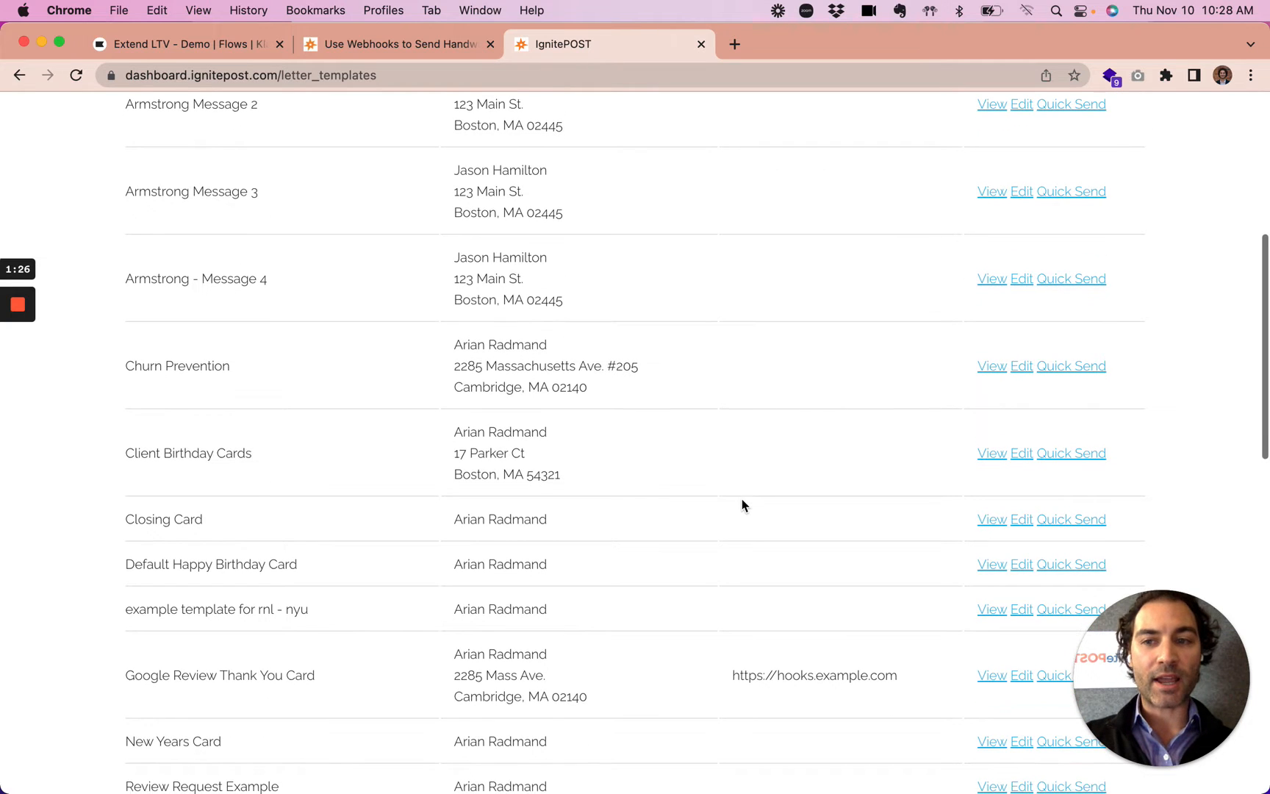
drag(128, 363, 233, 367)
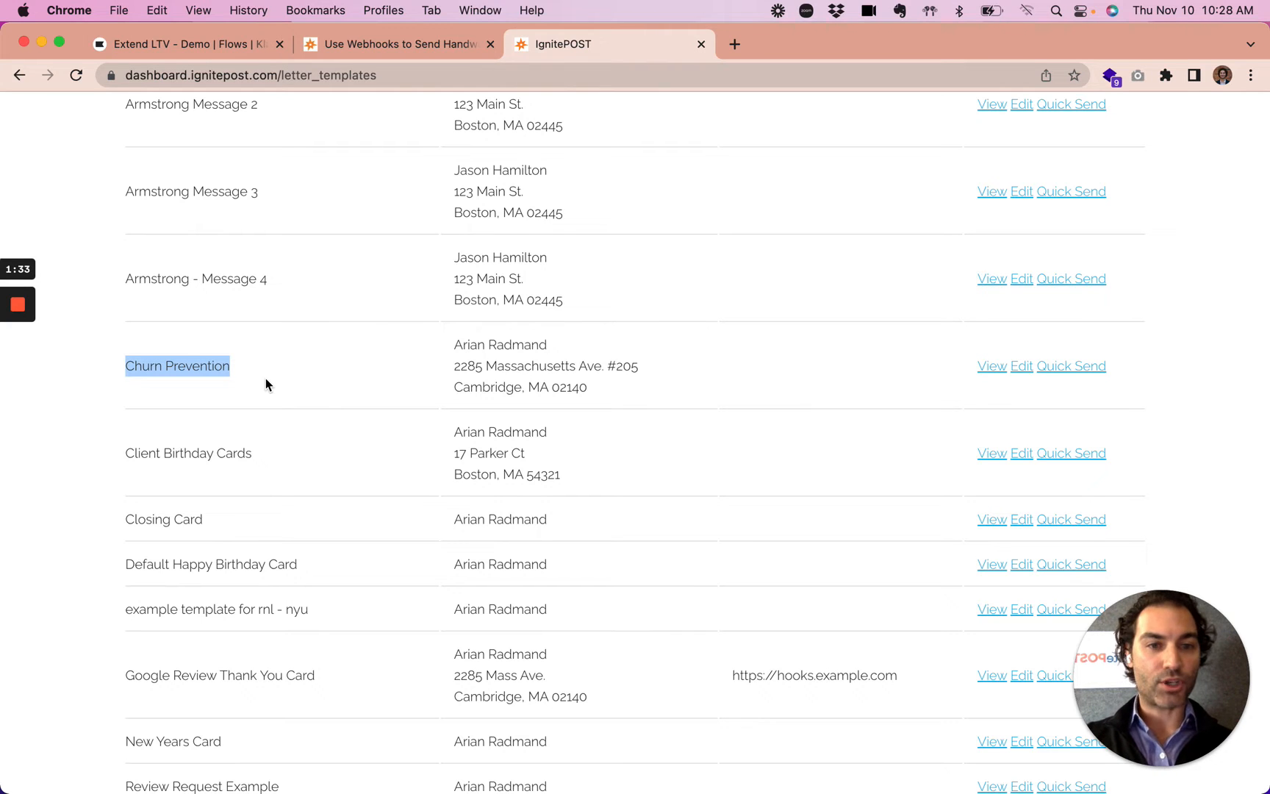
click(1022, 366)
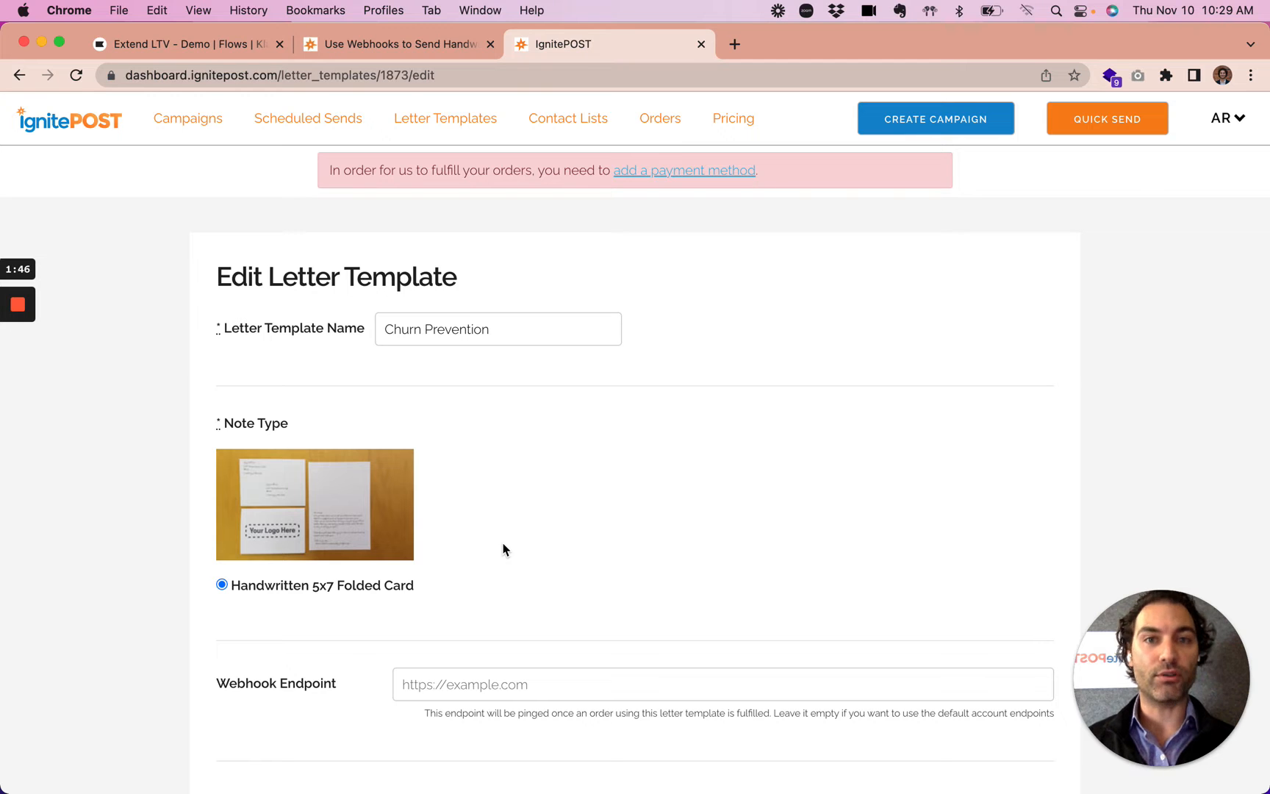
Step: Review the letter template's name, note type, webhook endpoint and sender address details
scroll(504, 549, down, 3)
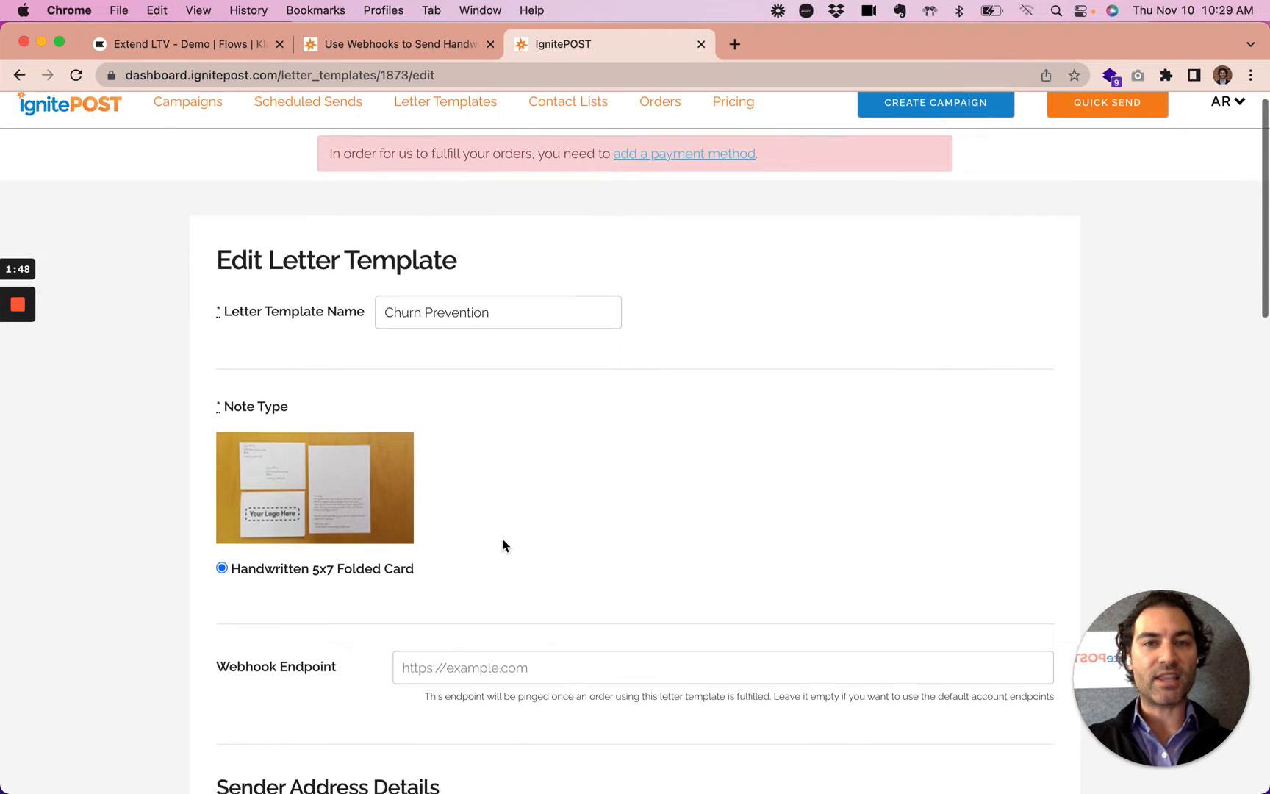
scroll(504, 548, down, 3)
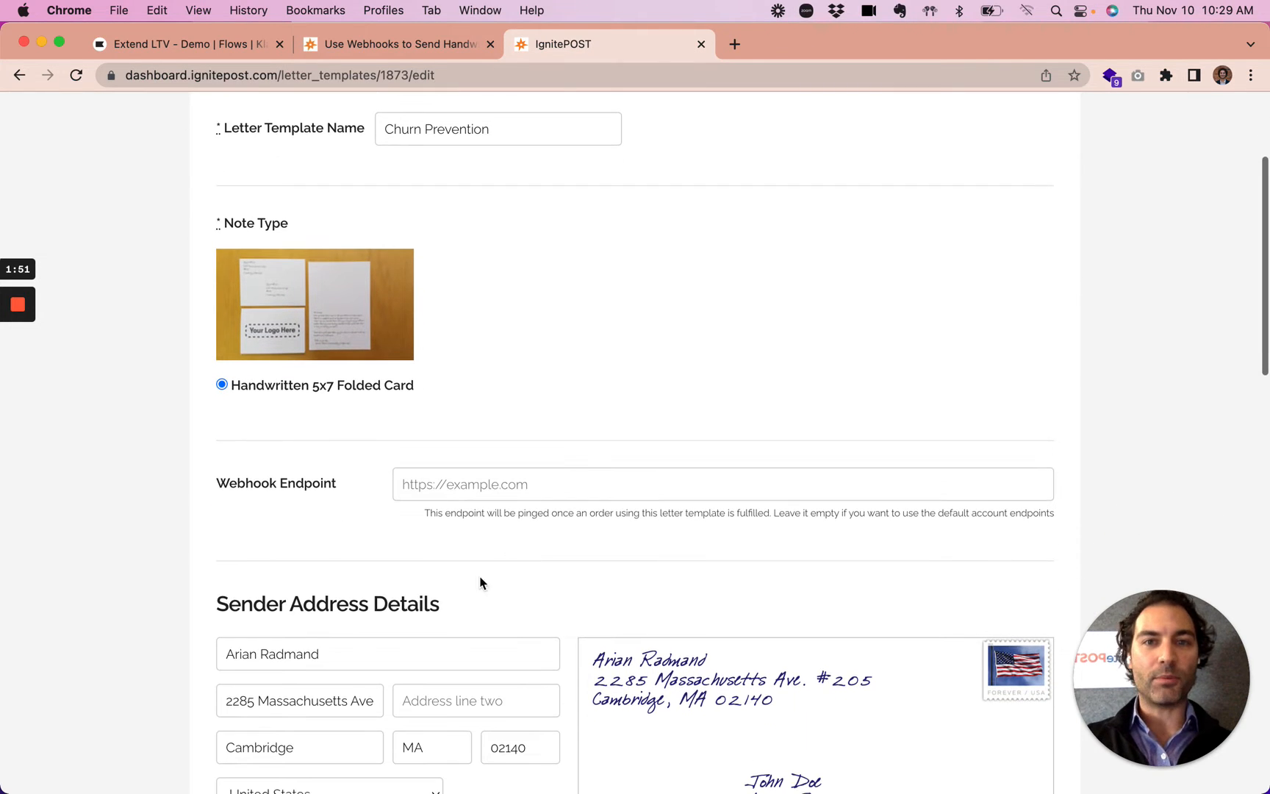
scroll(467, 599, down, 3)
scroll(466, 598, down, 1)
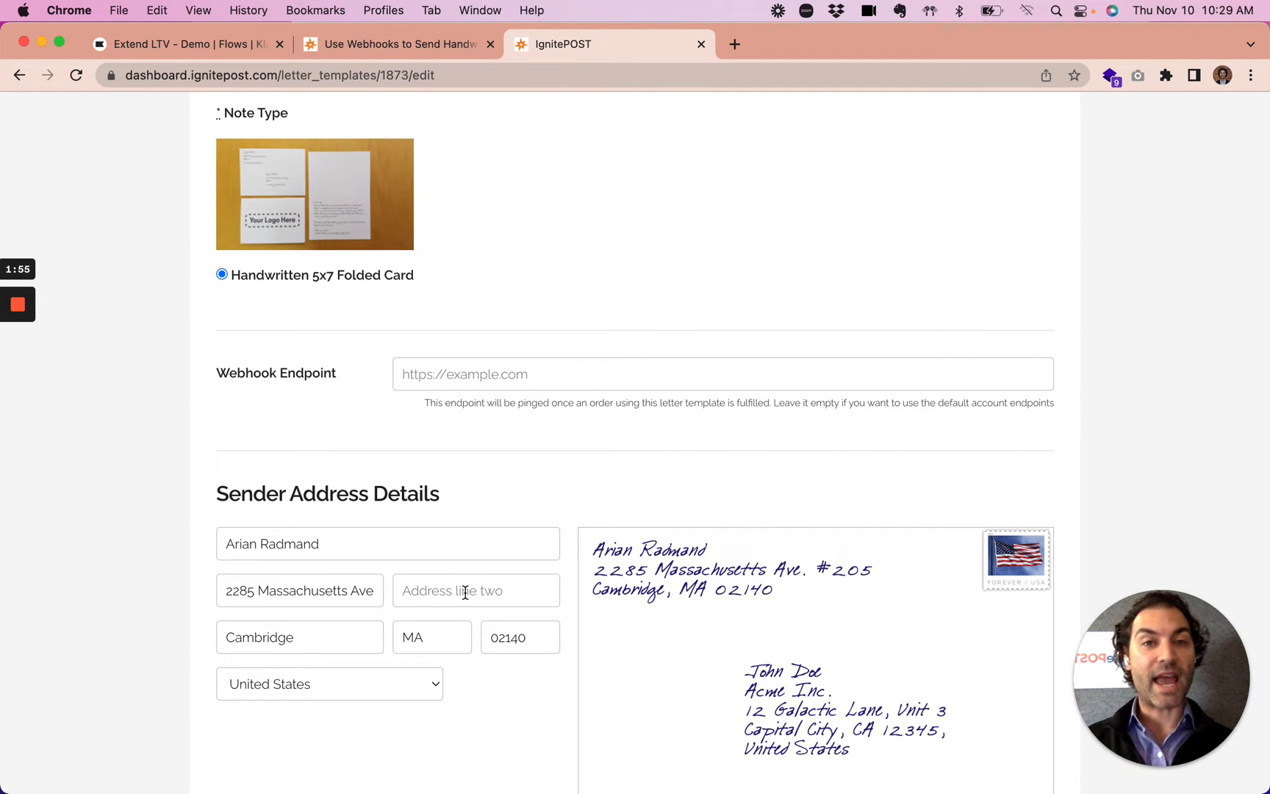
scroll(465, 592, up, 5)
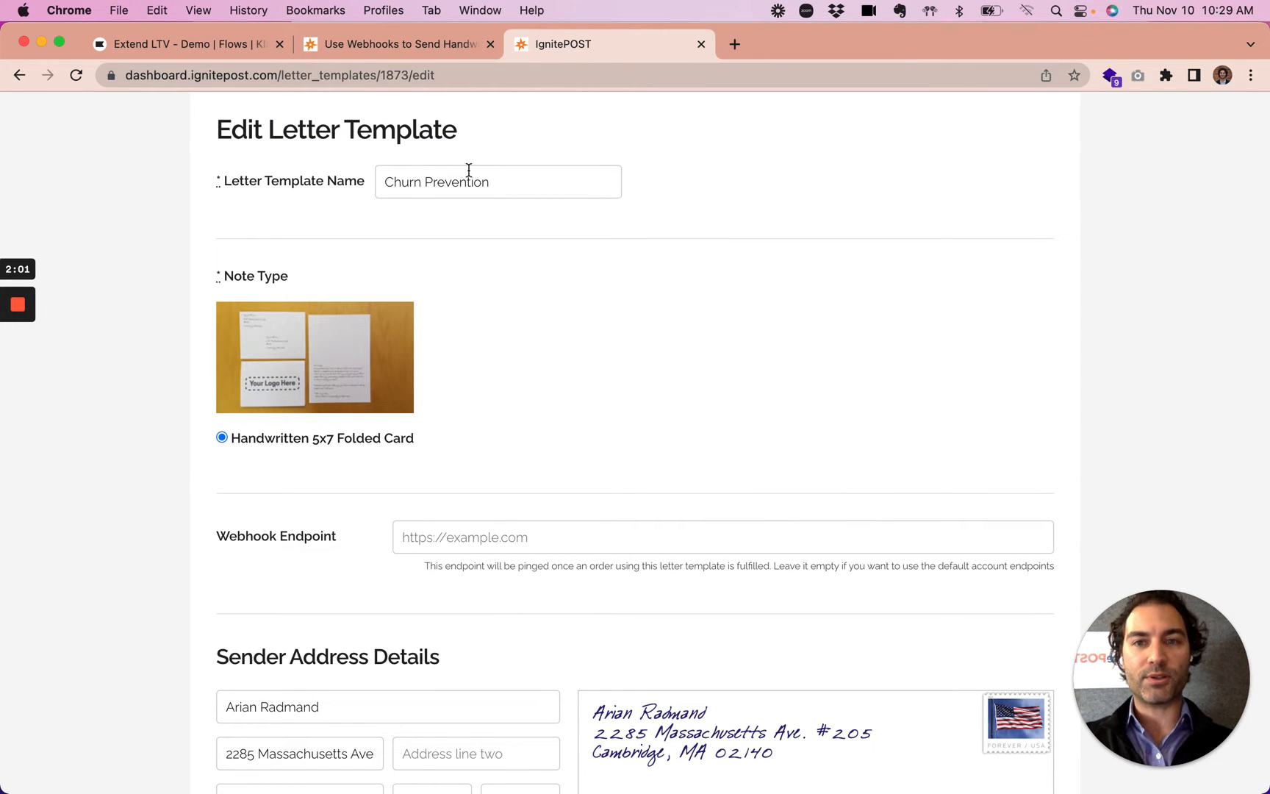
click(420, 183)
drag(394, 184, 525, 182)
click(525, 183)
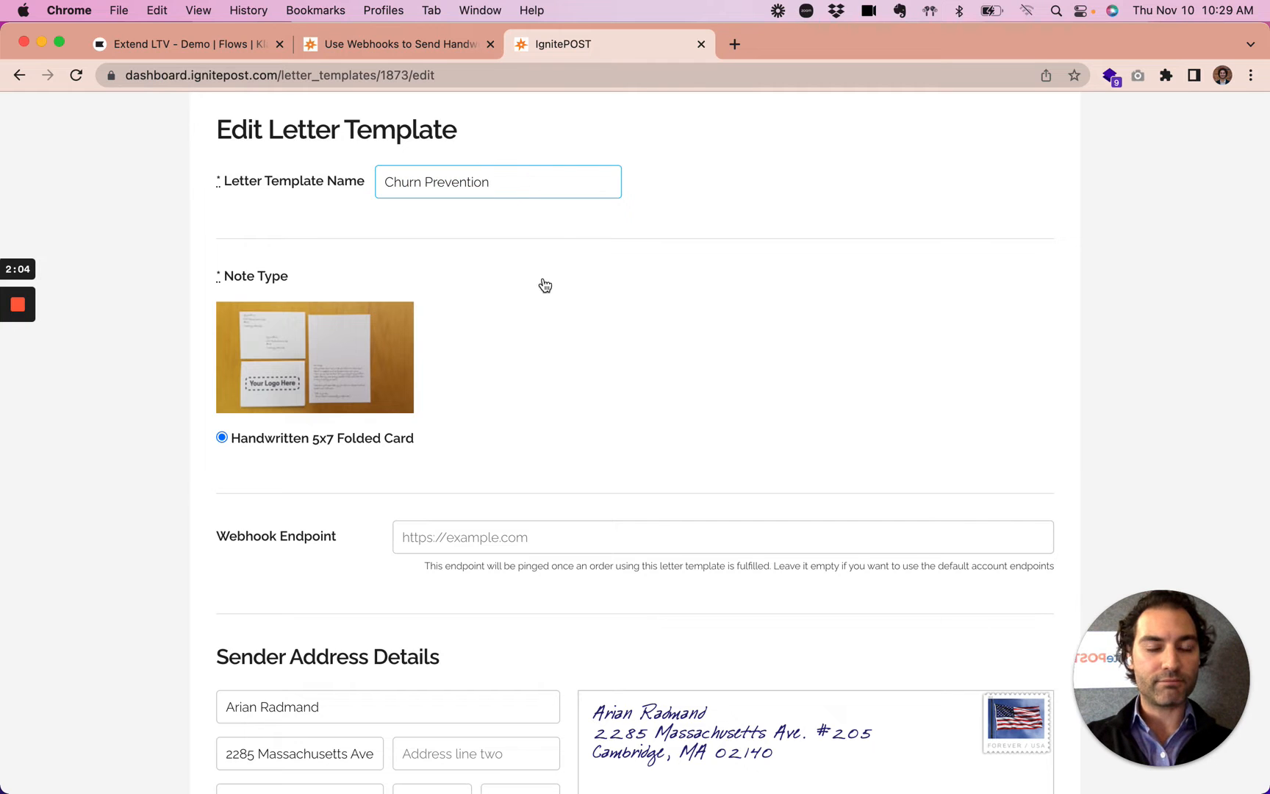
scroll(544, 283, down, 3)
scroll(544, 283, down, 5)
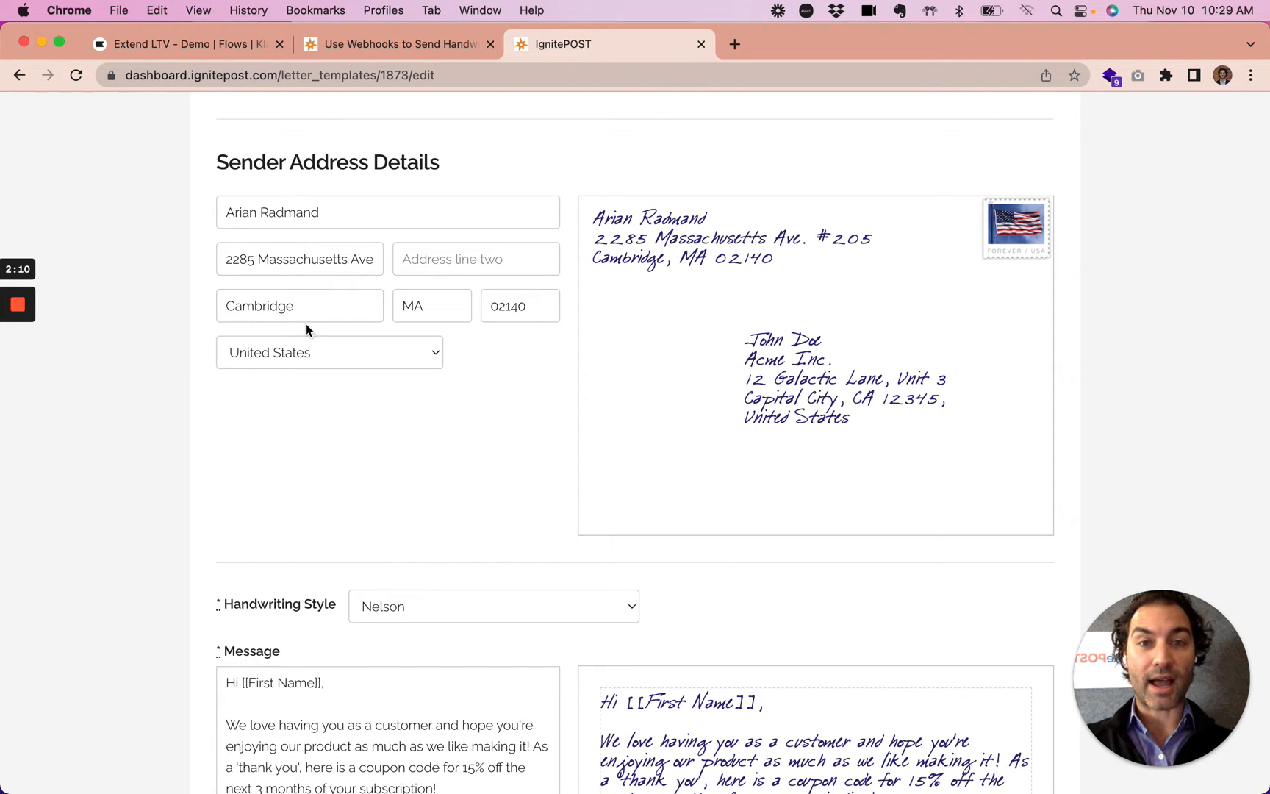
drag(224, 212, 368, 217)
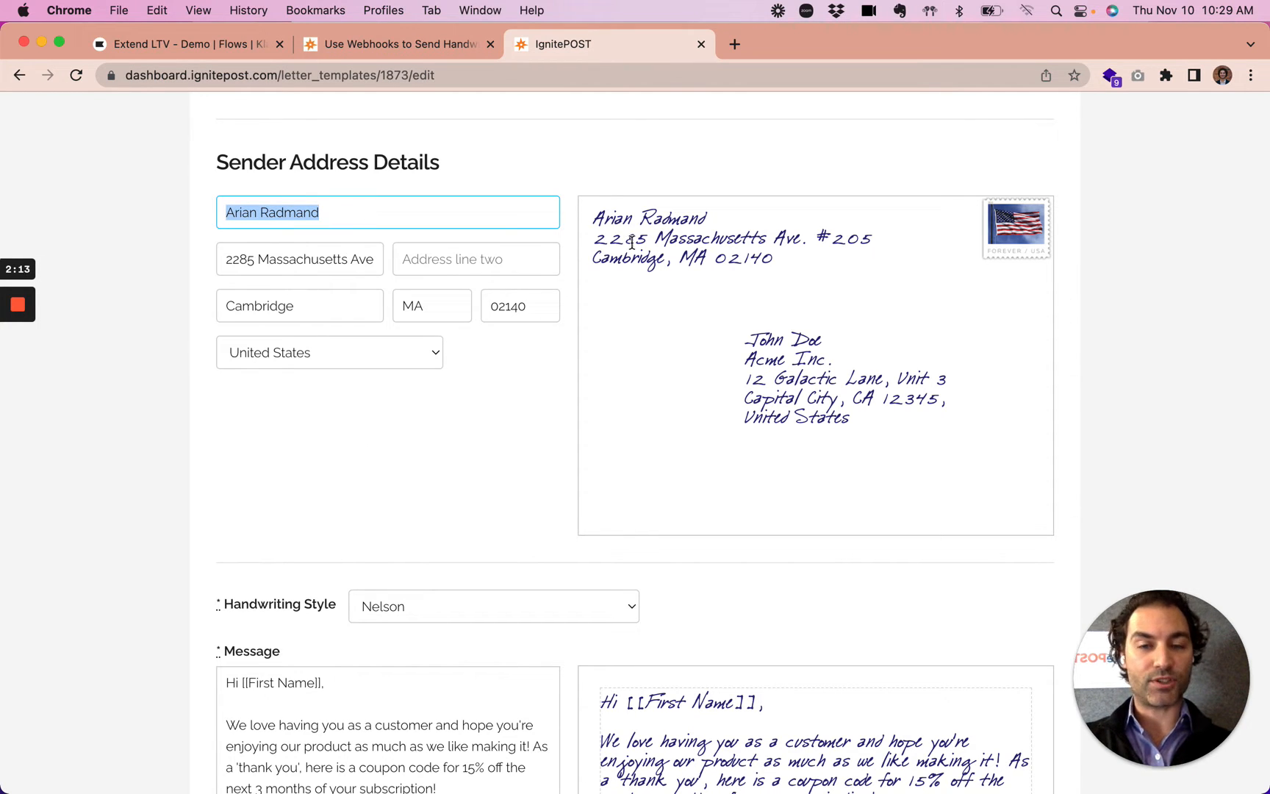
click(467, 416)
scroll(467, 415, down, 1)
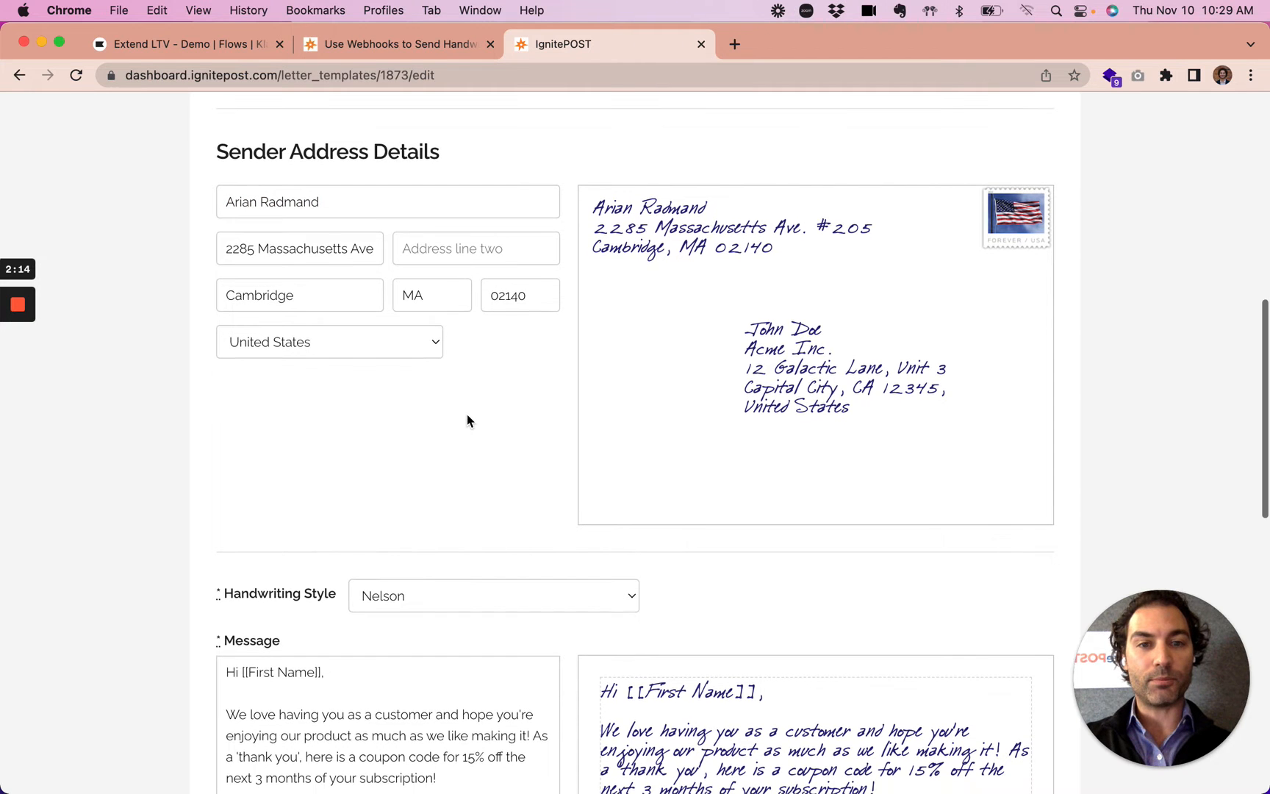
Step: Examine the message text with its First Name merge variable and the handwritten preview
scroll(466, 414, down, 8)
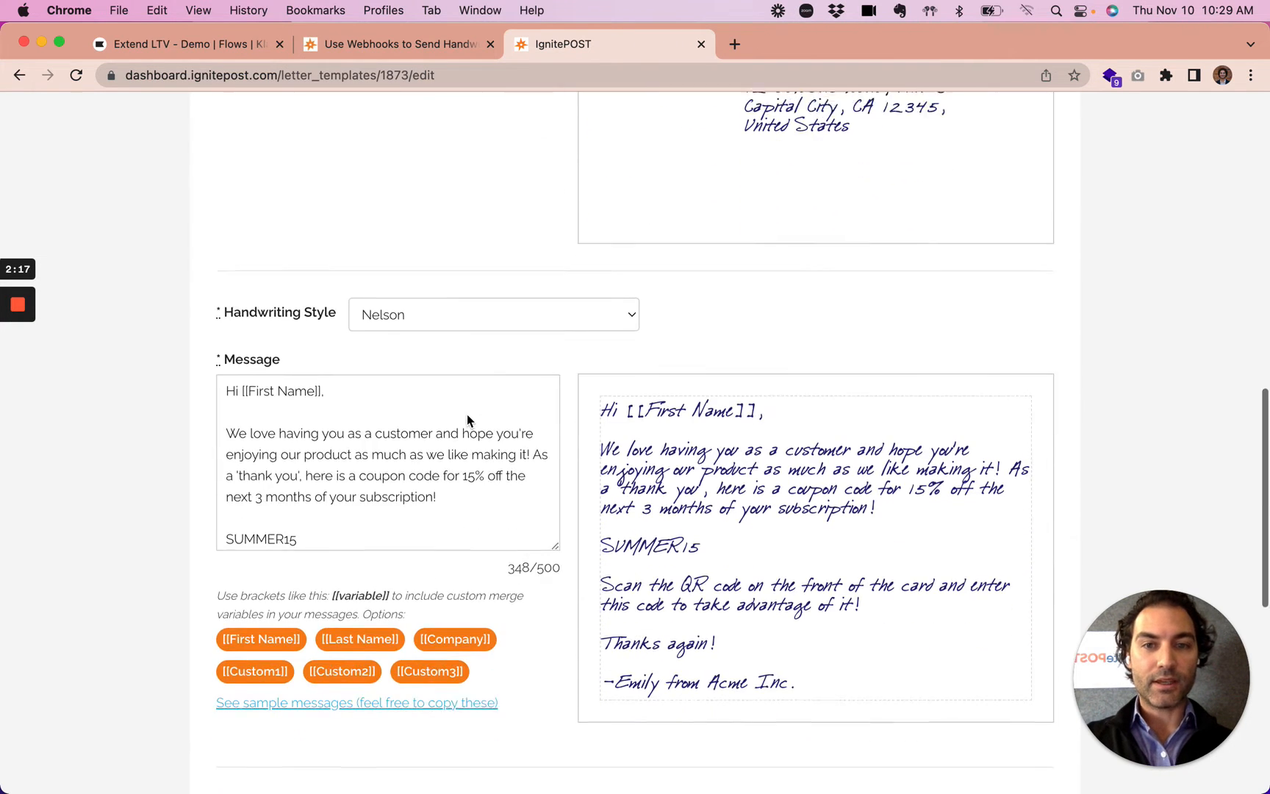
scroll(466, 413, up, 3)
scroll(240, 463, down, 1)
scroll(239, 463, up, 1)
scroll(156, 470, down, 1)
click(332, 323)
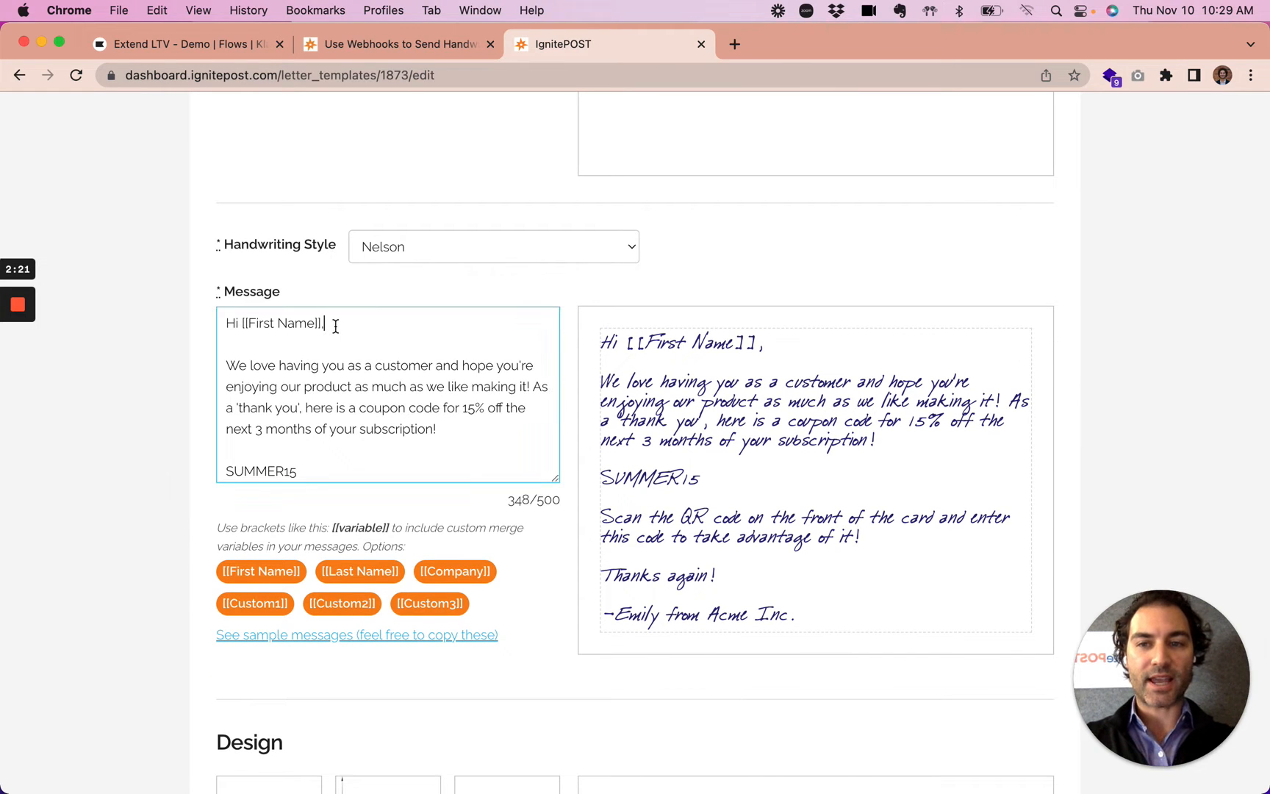
drag(322, 365, 531, 387)
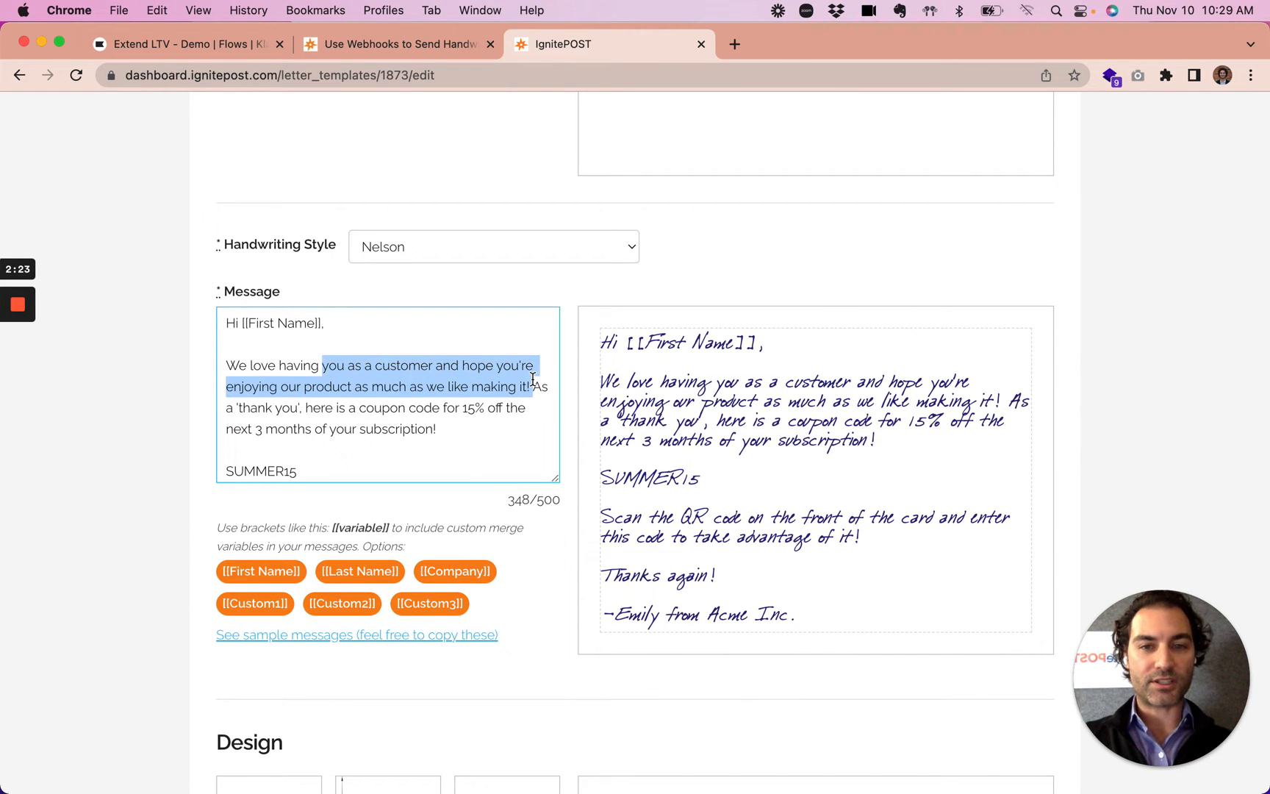
click(635, 393)
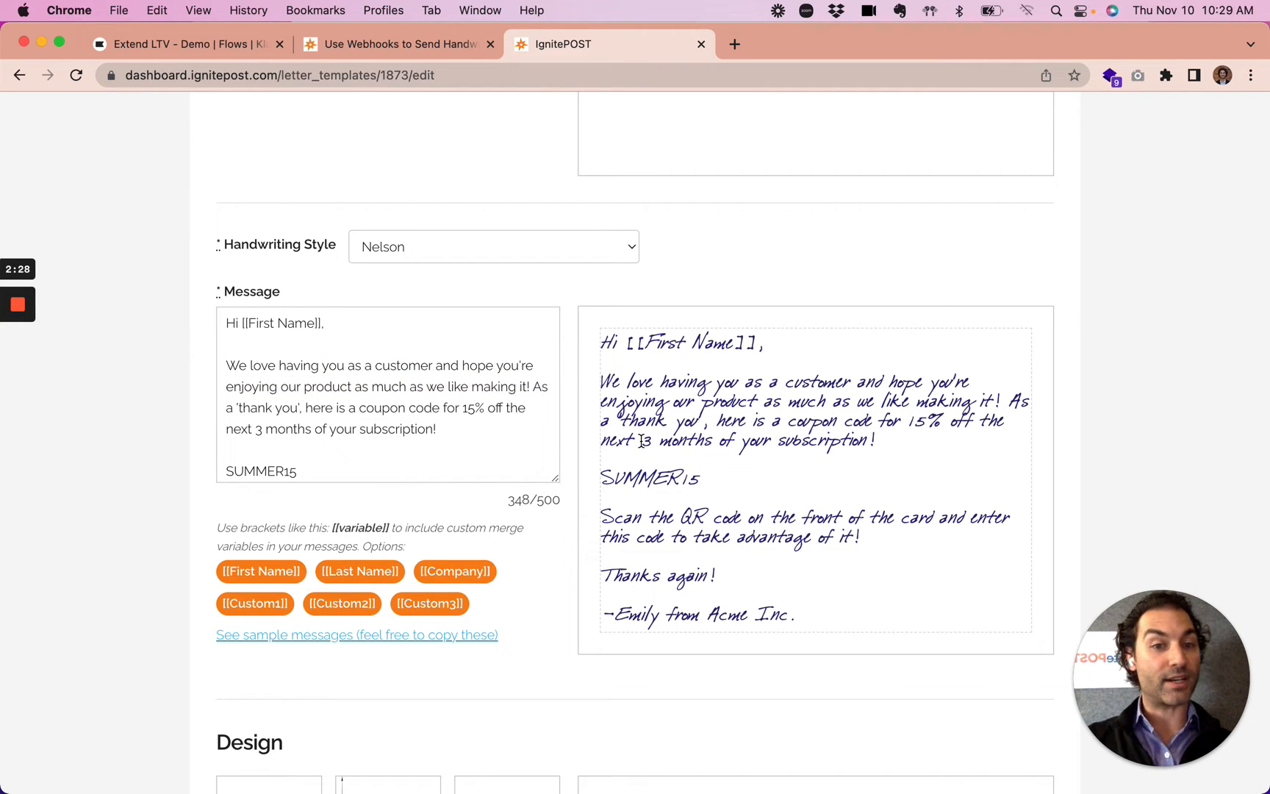
Step: Replace the coupon code in the letter template's message with WINTER2022
scroll(473, 462, down, 2)
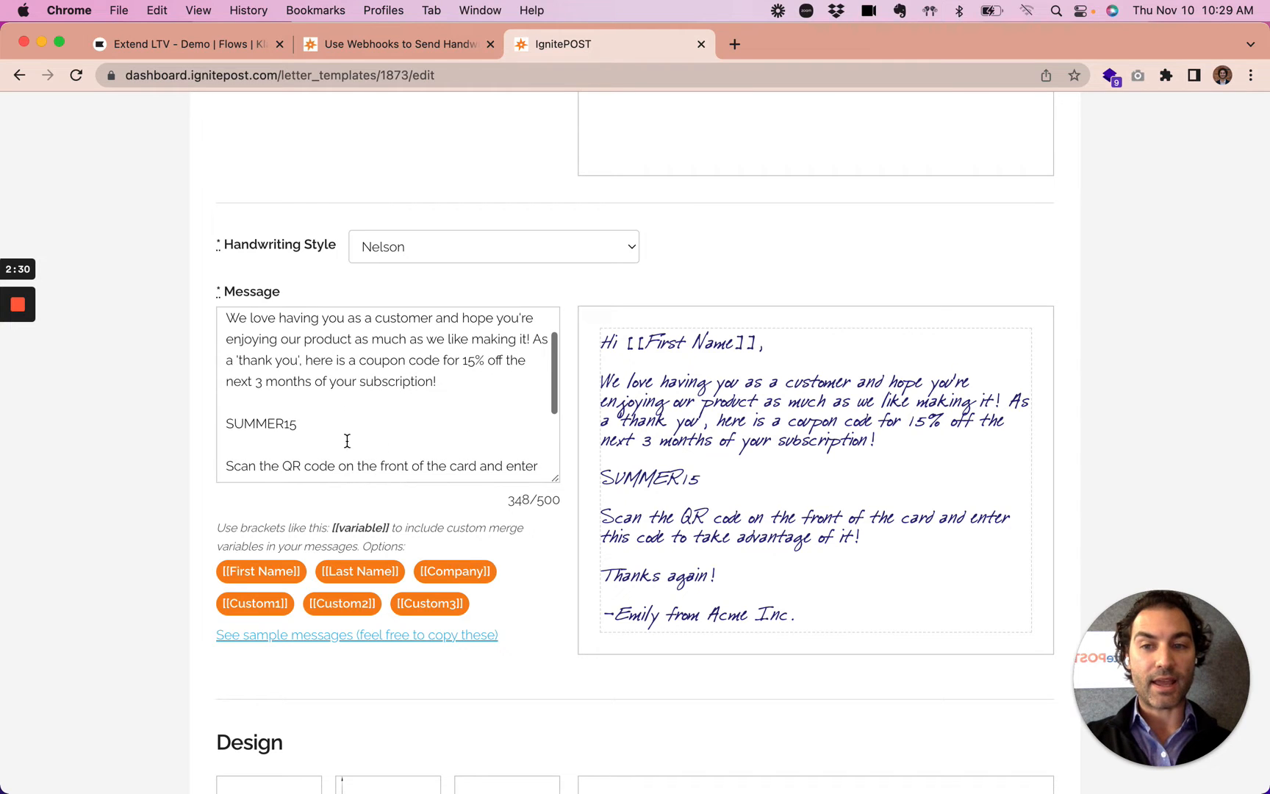
drag(320, 430, 219, 425)
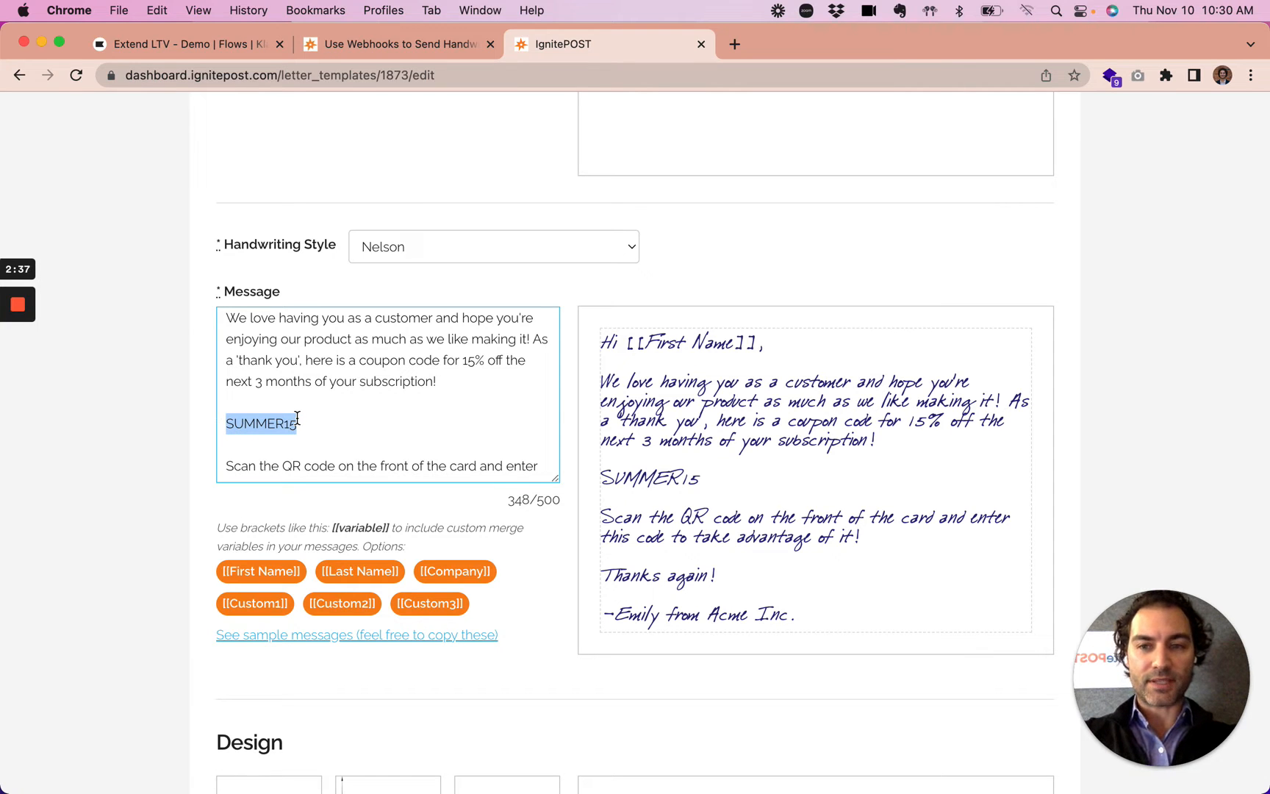
text(WINT)
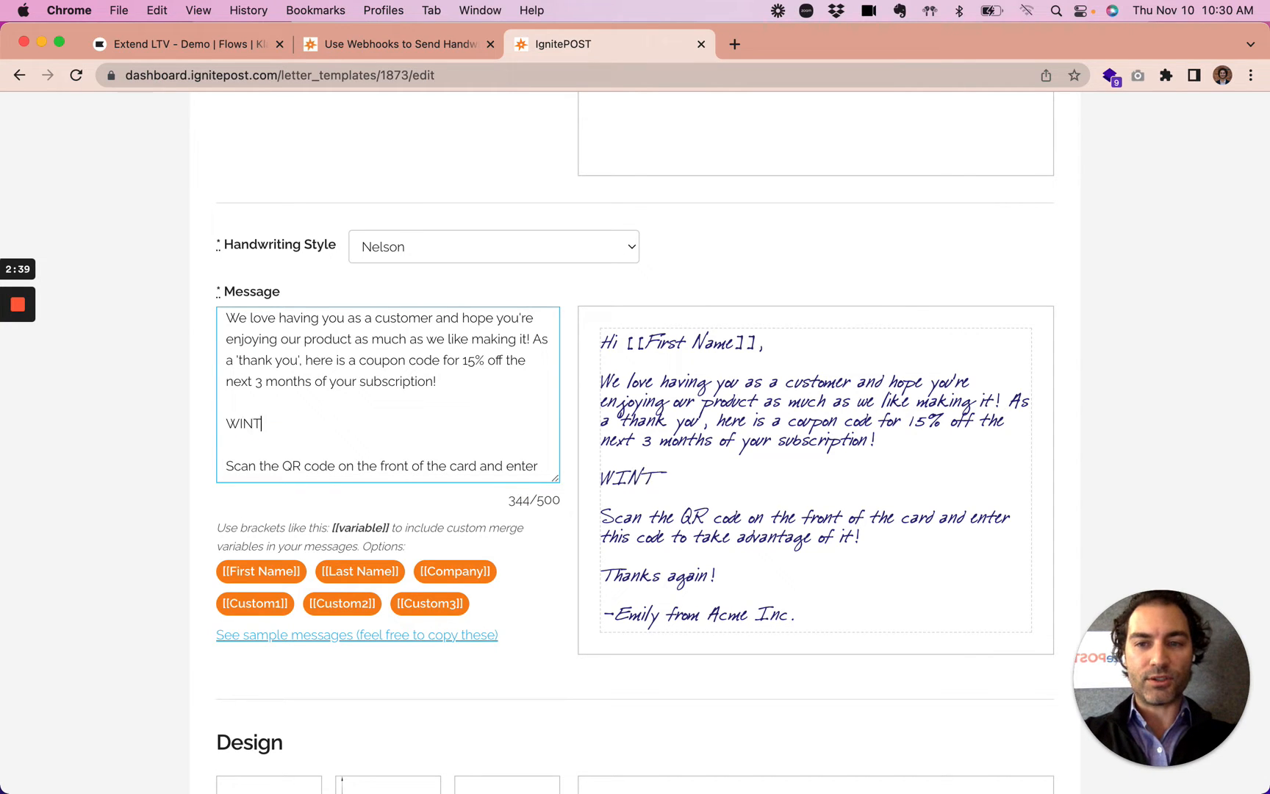
text(ER2022)
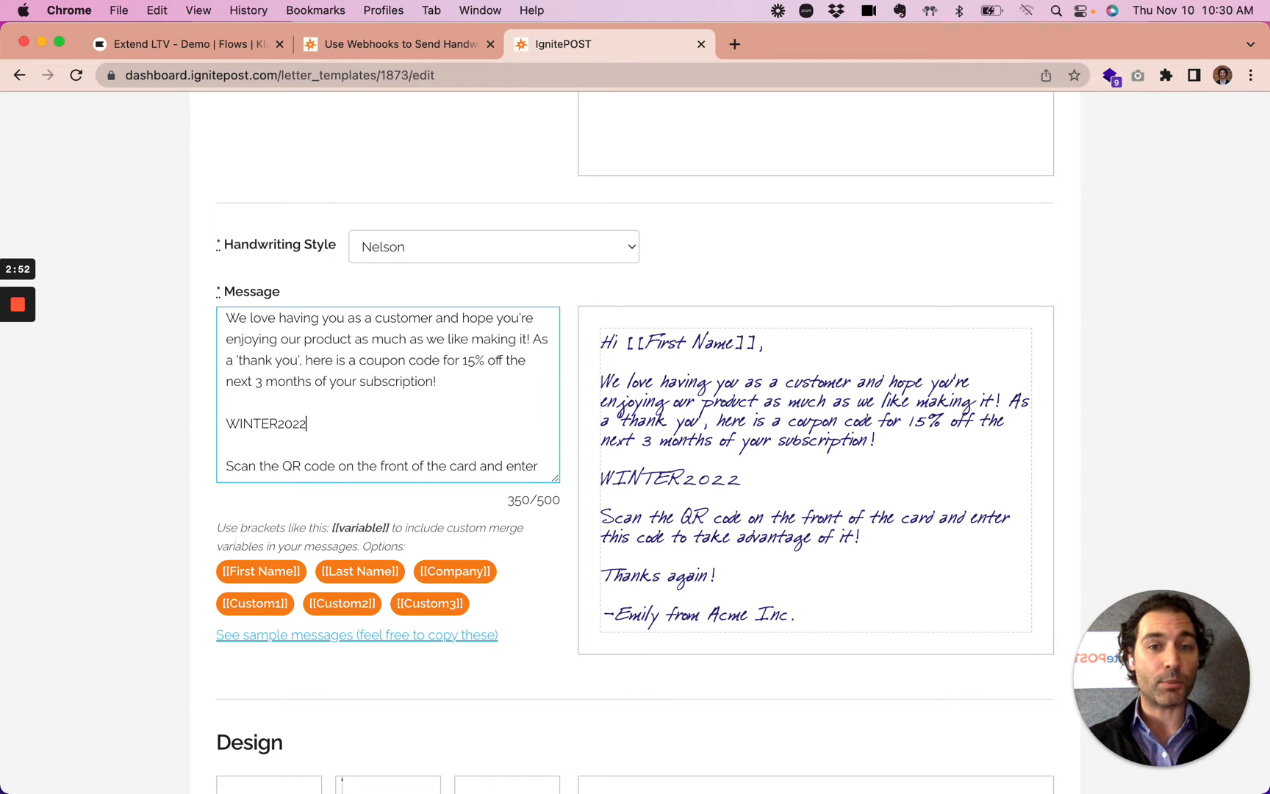
Step: Try the Pea, Sarah and Kletzien handwriting styles on the message preview
click(397, 254)
click(394, 271)
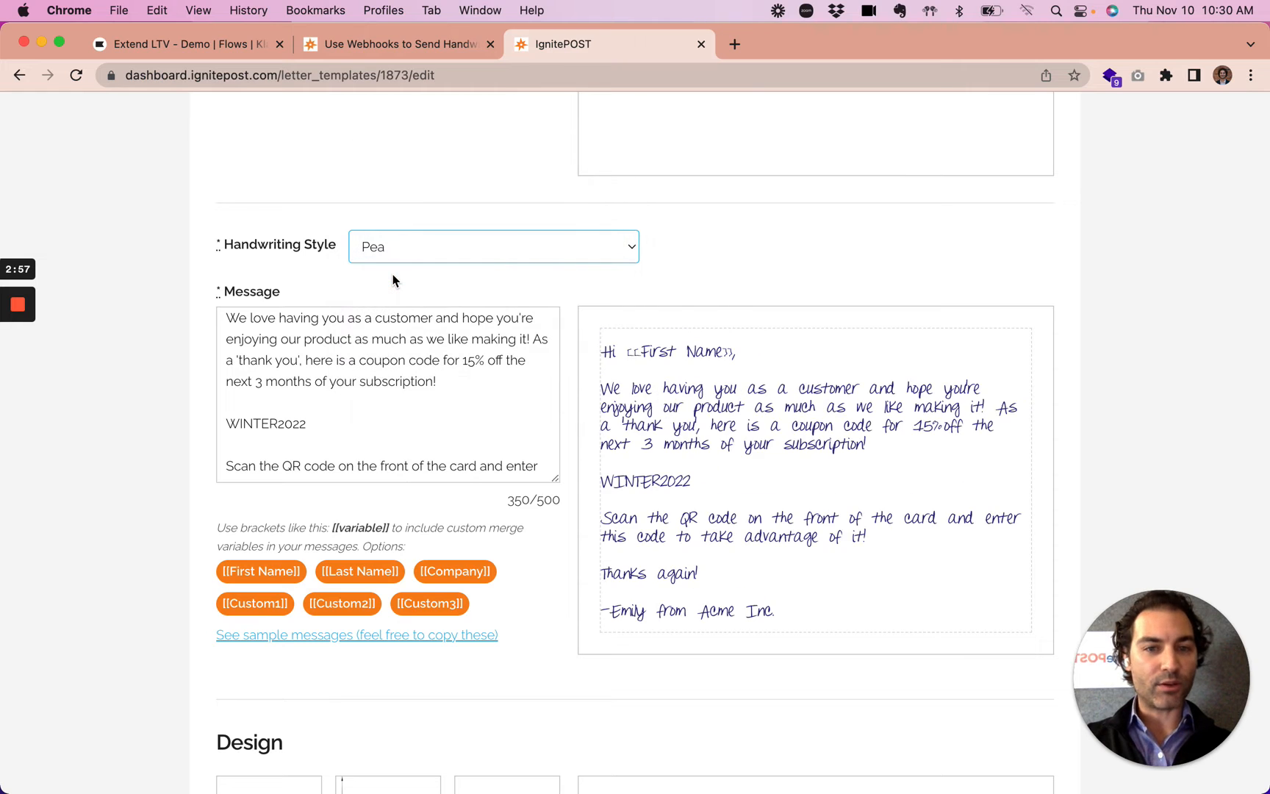
click(392, 251)
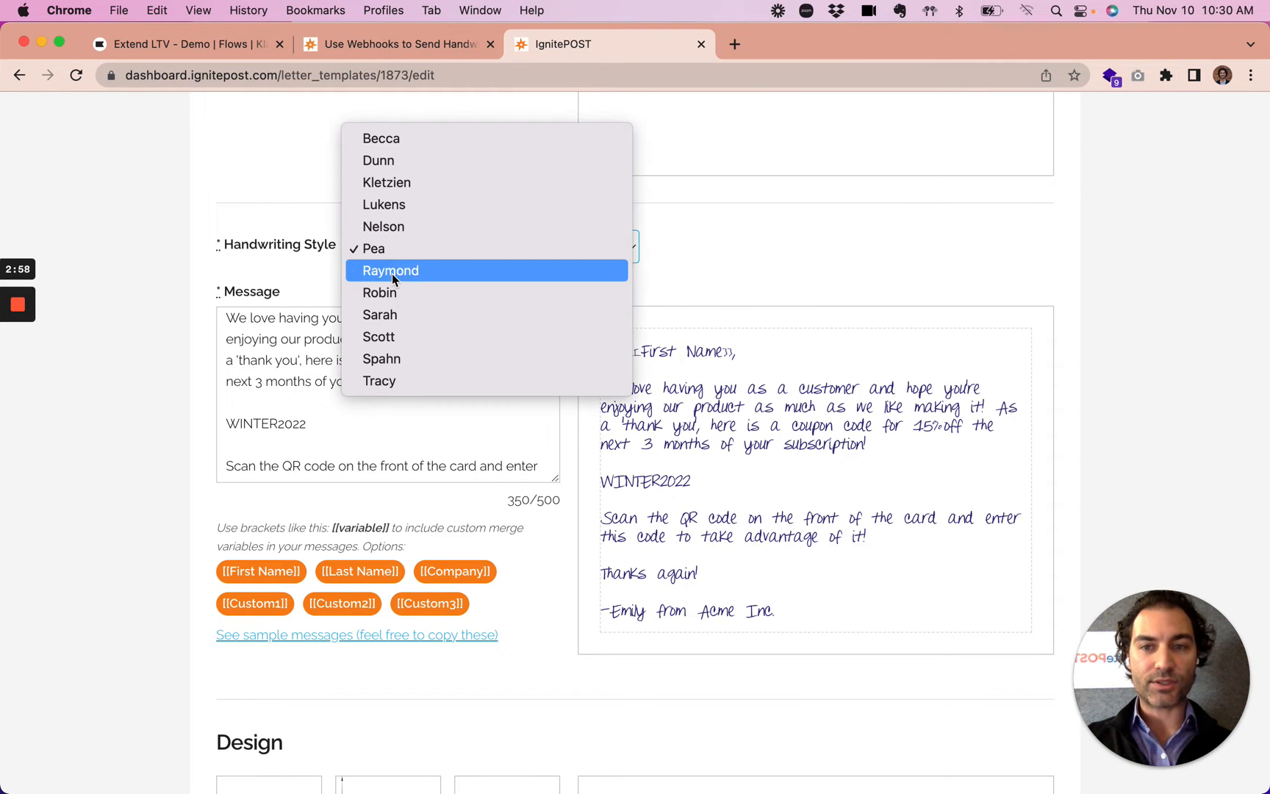
click(392, 315)
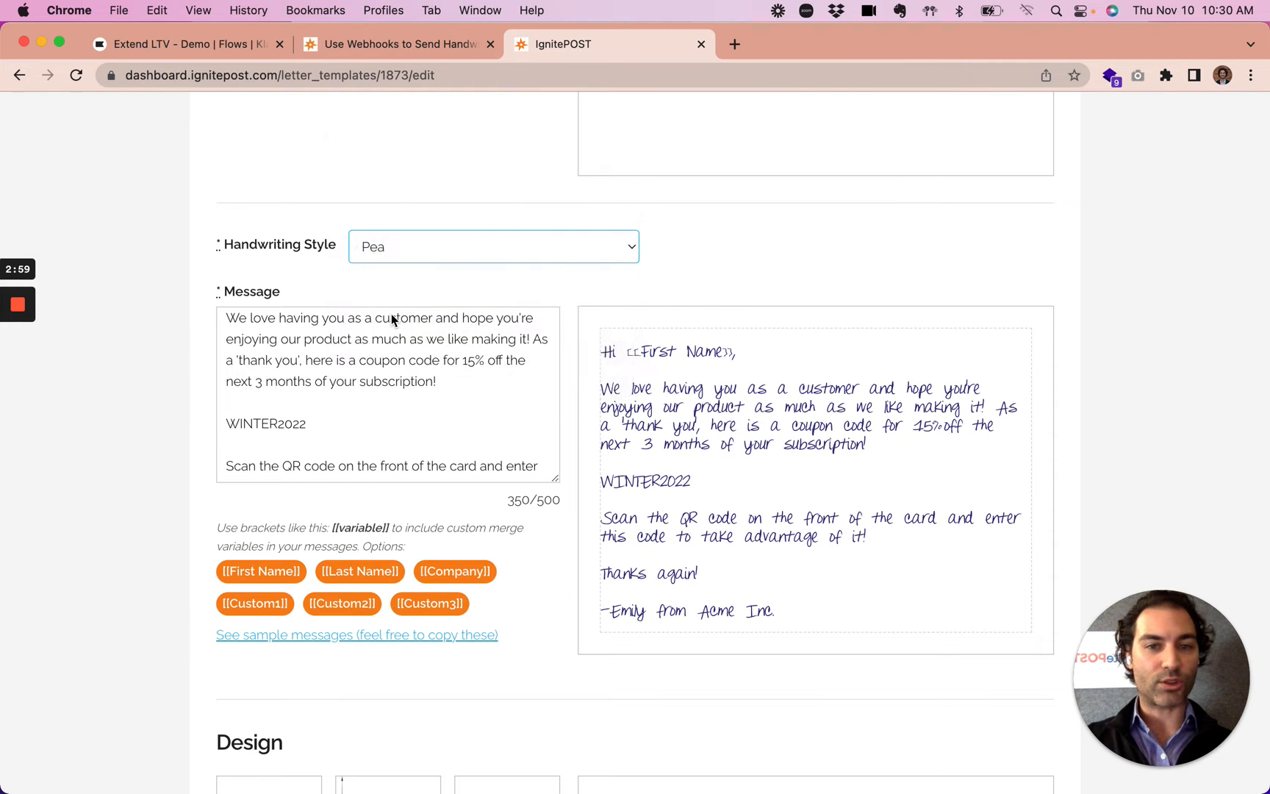
click(405, 256)
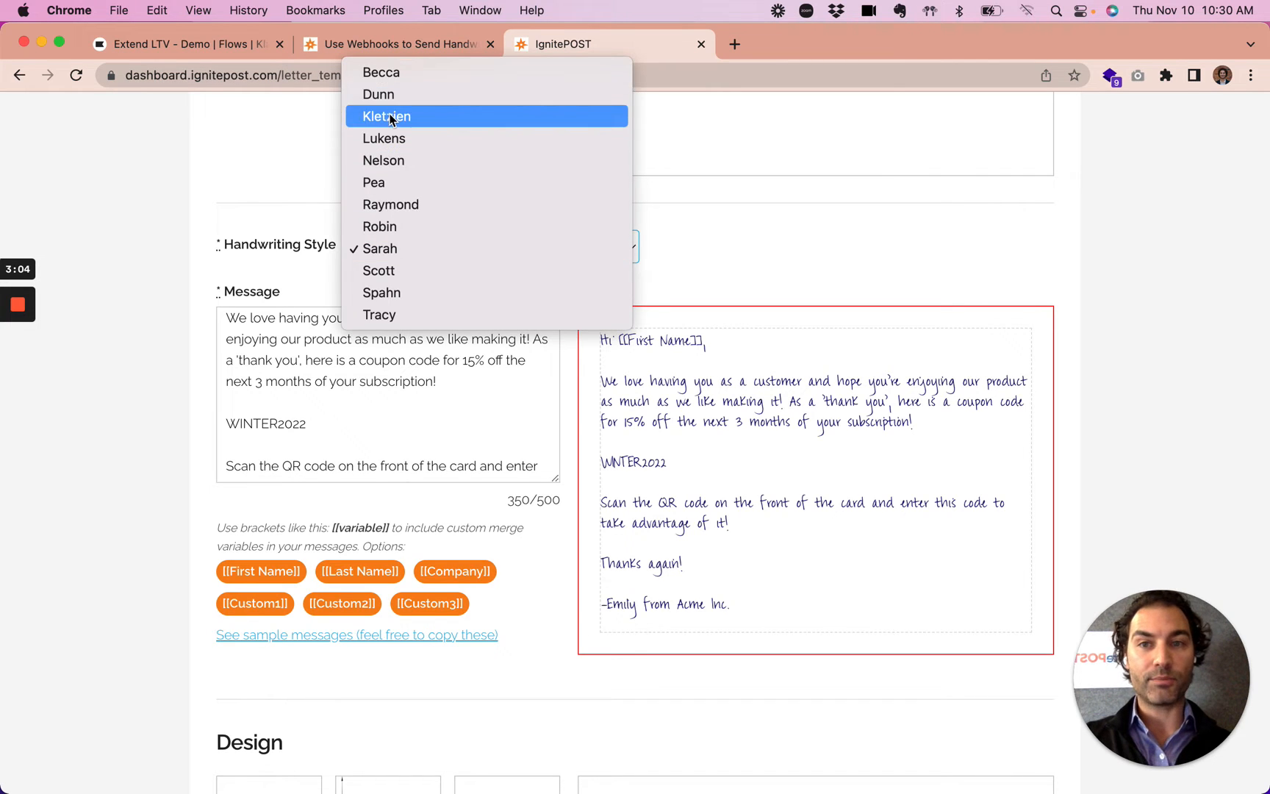
click(383, 338)
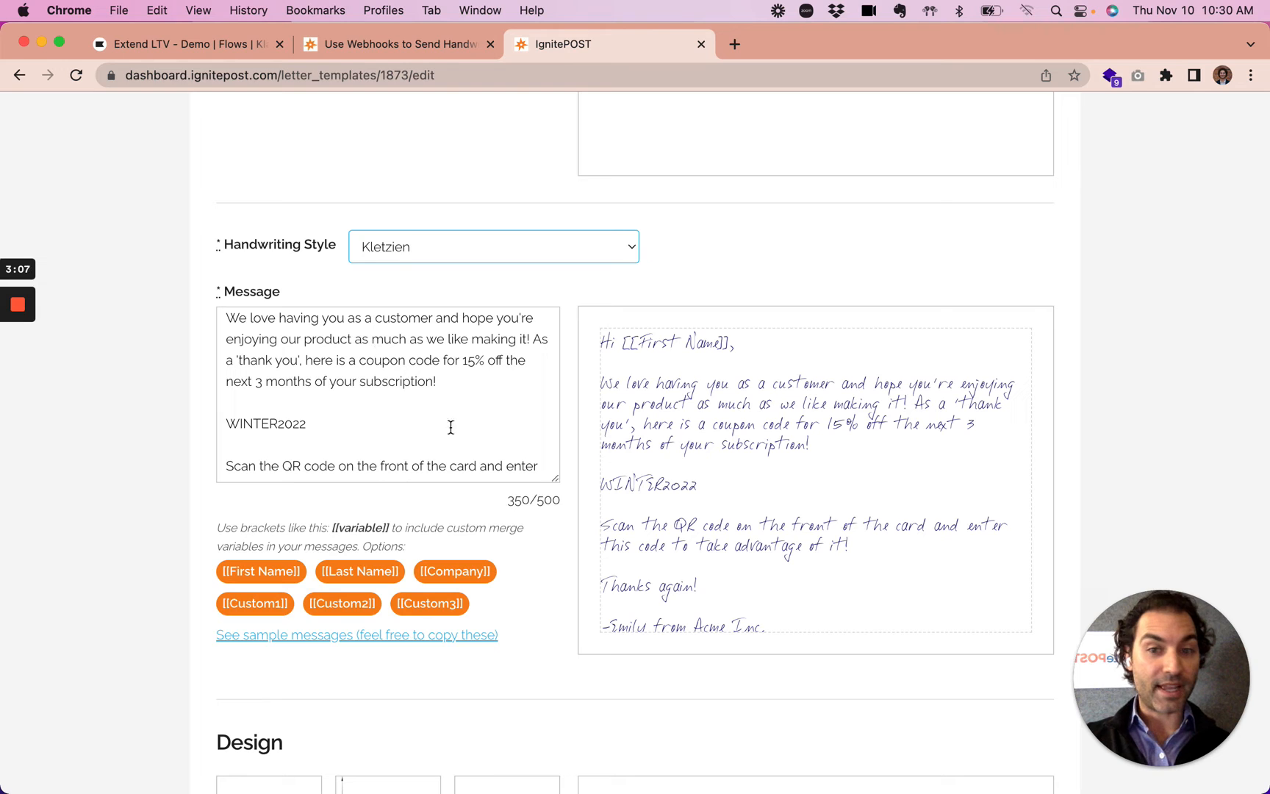
Step: Check the message's character count and limit, and set the handwriting style to Nelson
drag(508, 497, 561, 499)
double_click(546, 500)
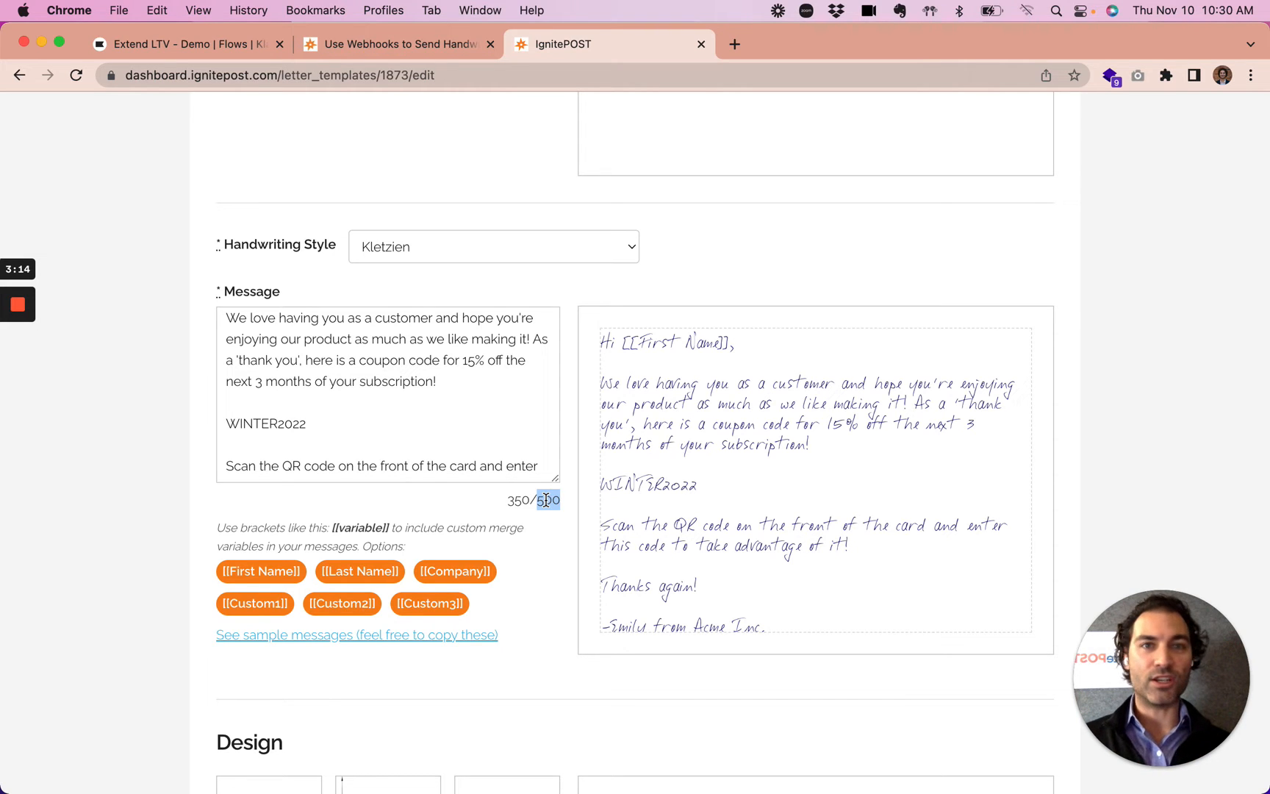
click(506, 466)
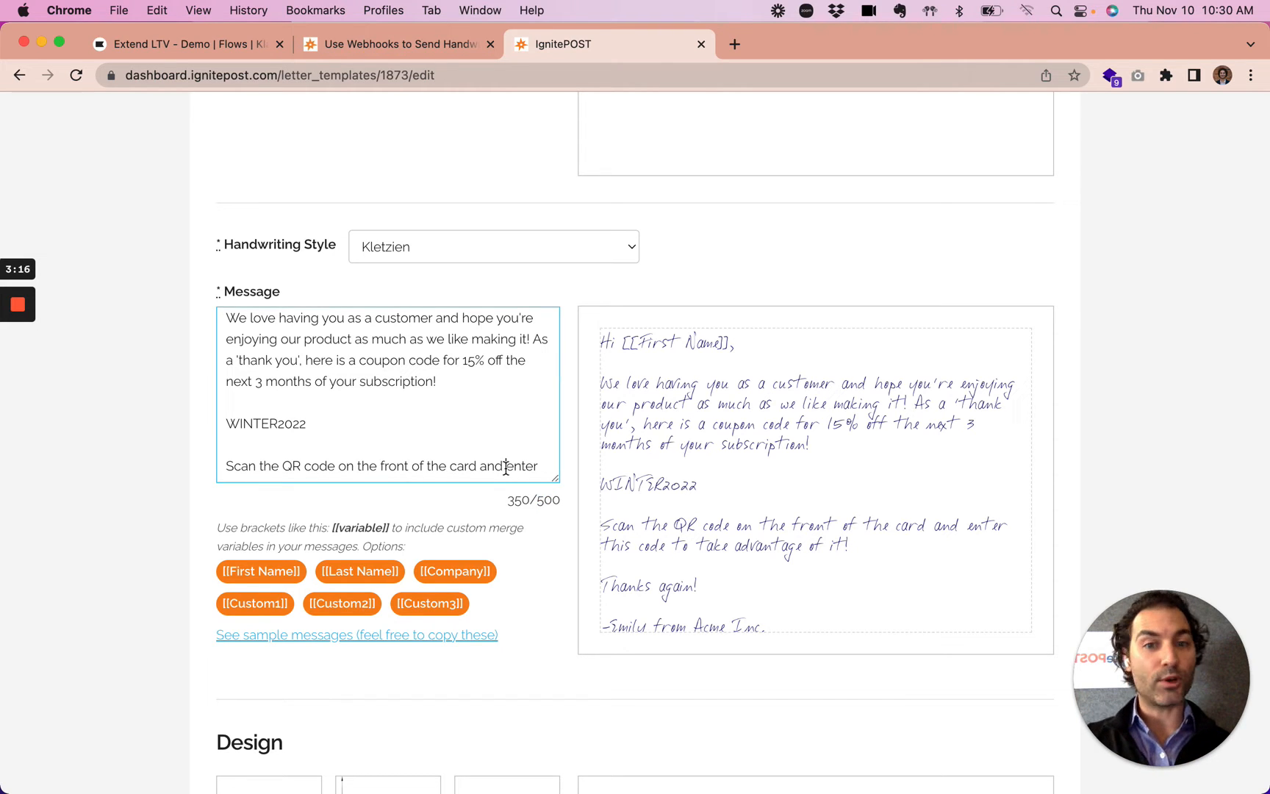
click(404, 249)
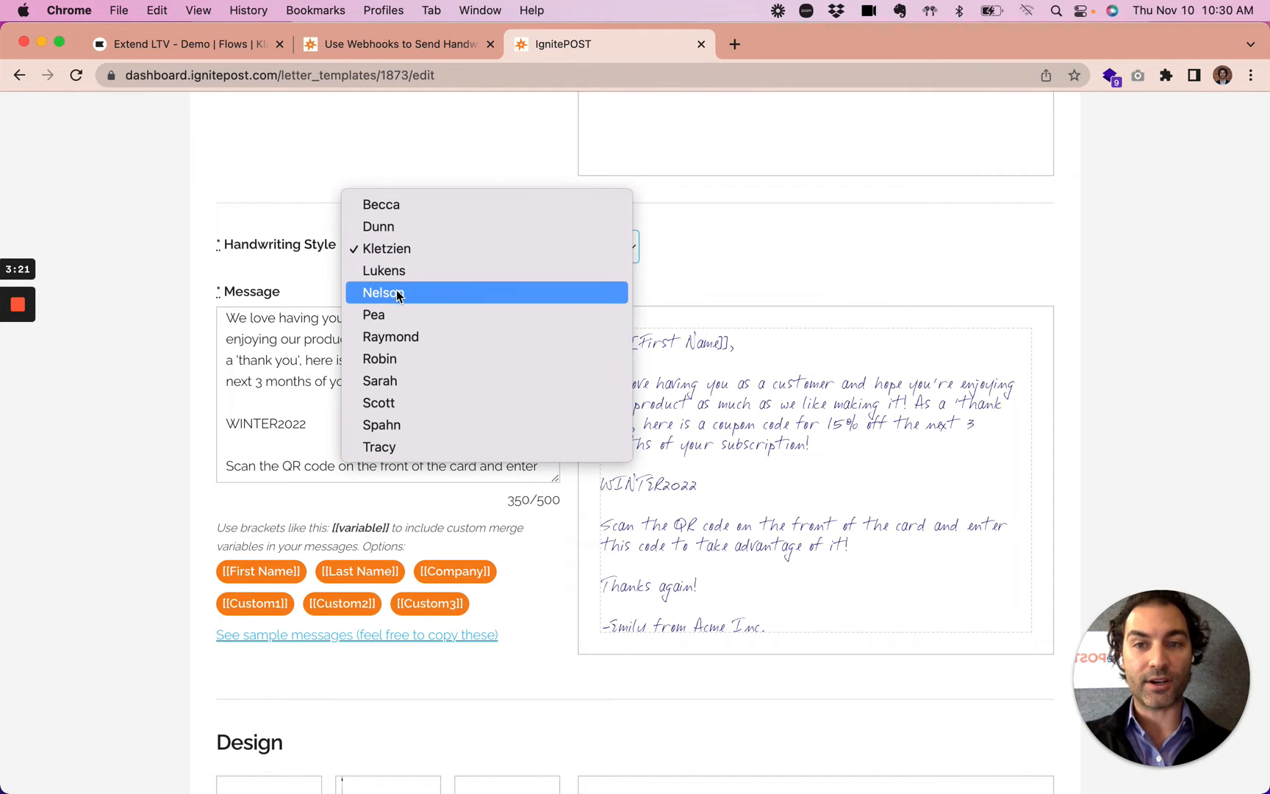
click(311, 386)
Step: Review the template's message preview and browse the card design options alongside the front-of-card preview
scroll(294, 397, down, 2)
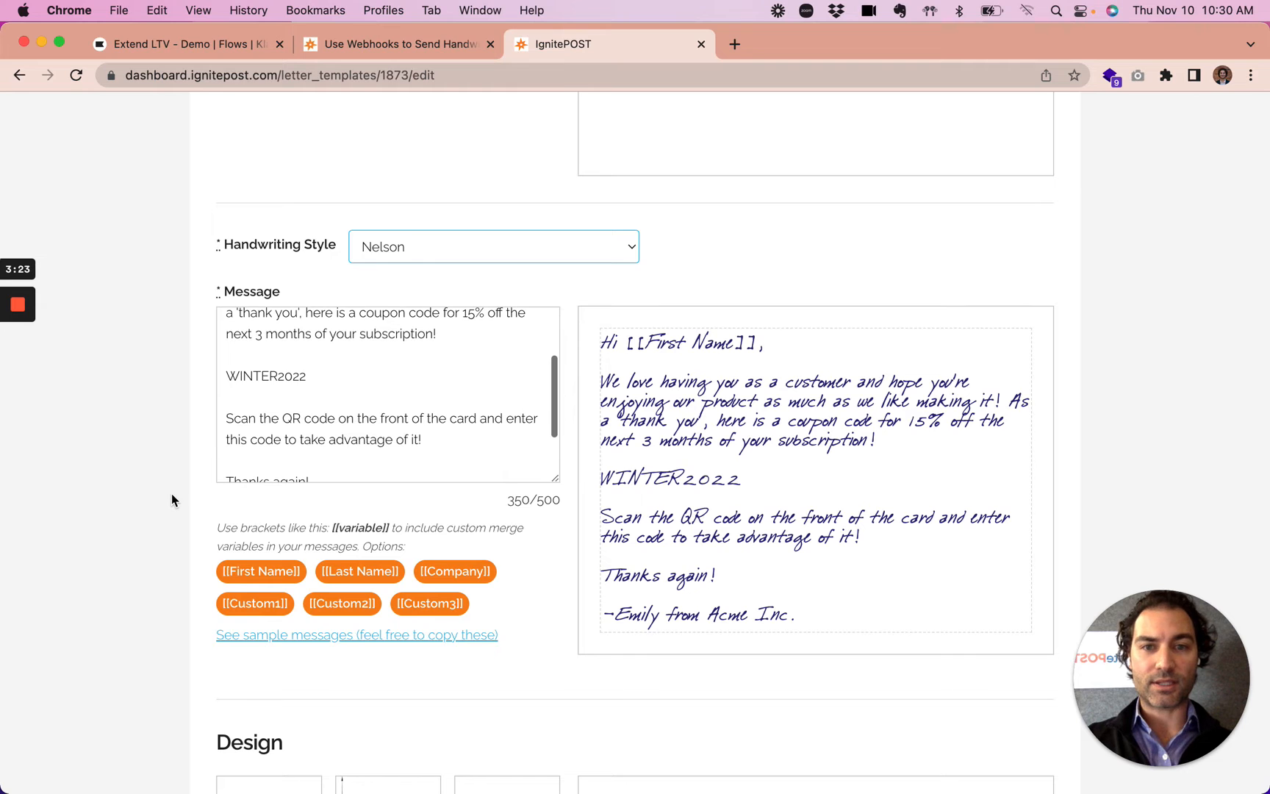
scroll(172, 493, down, 1)
scroll(172, 499, down, 3)
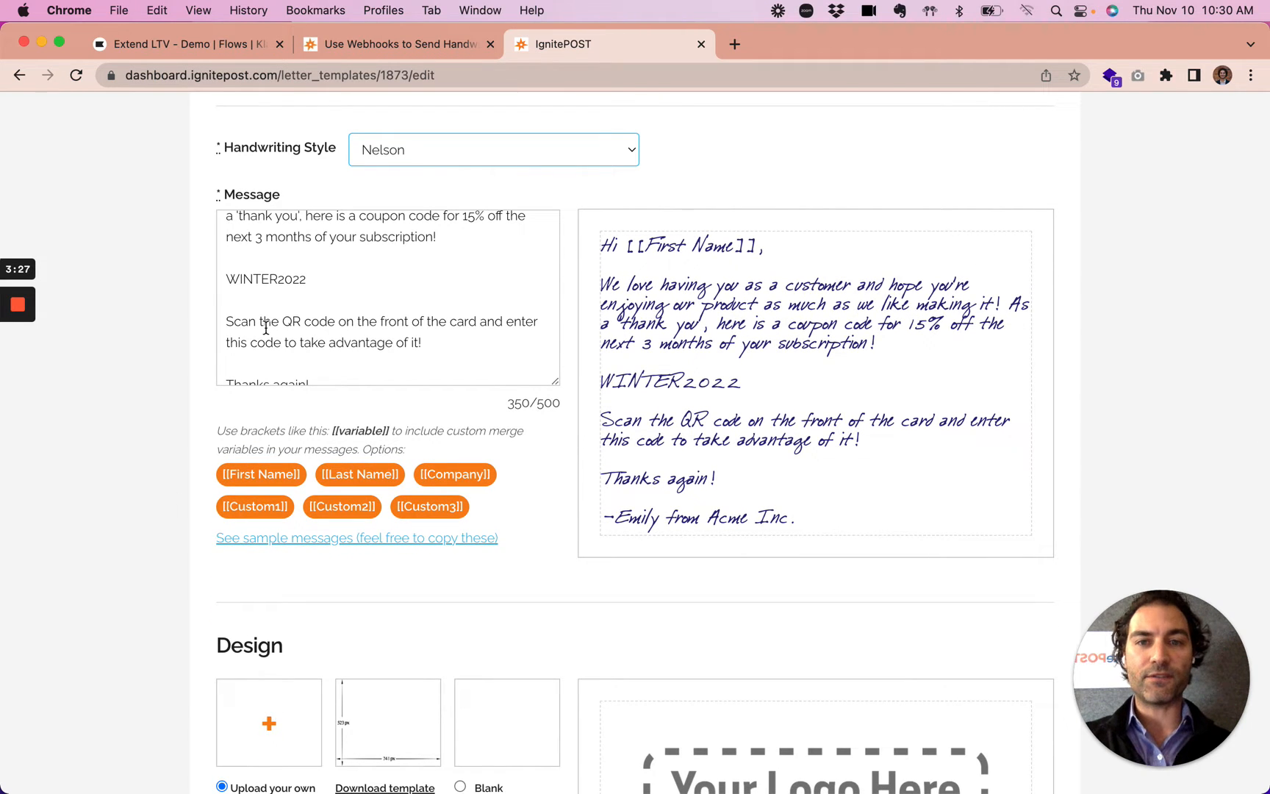
scroll(271, 323, up, 1)
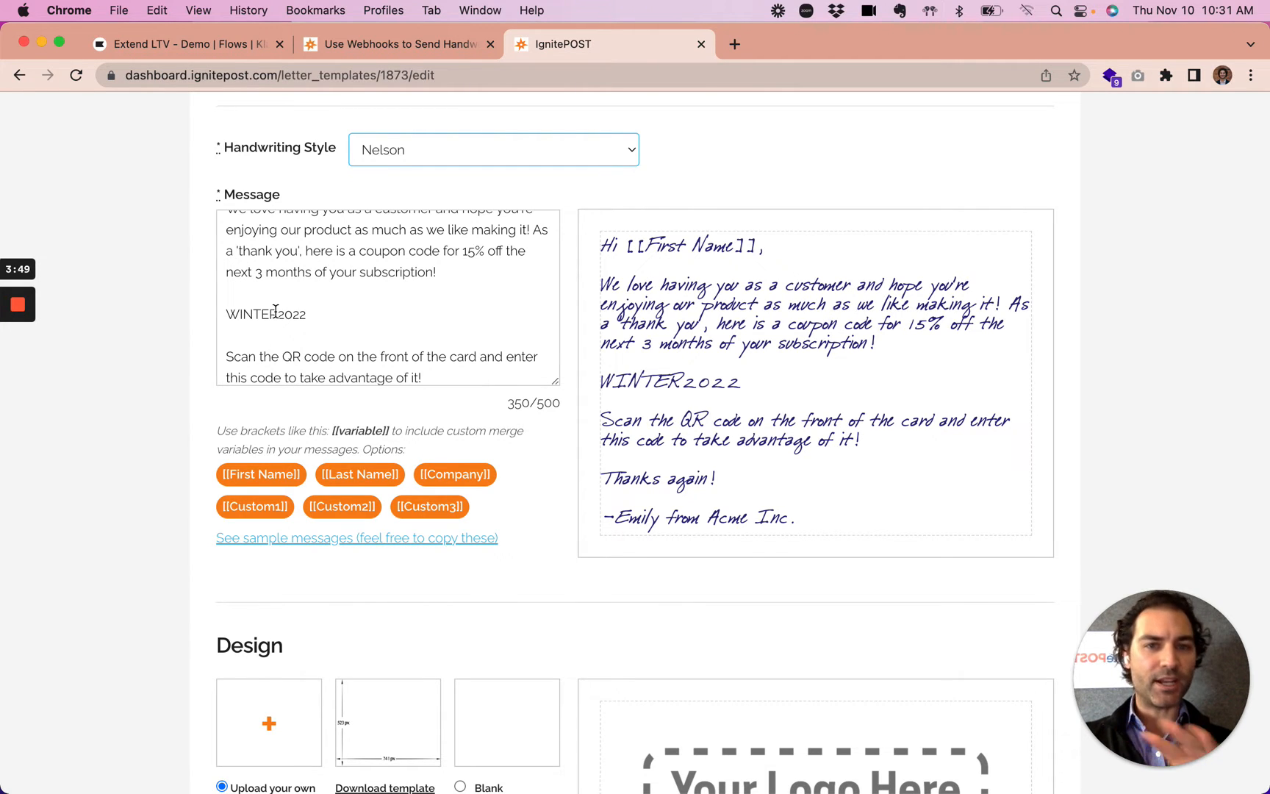
scroll(119, 432, down, 3)
scroll(118, 428, down, 3)
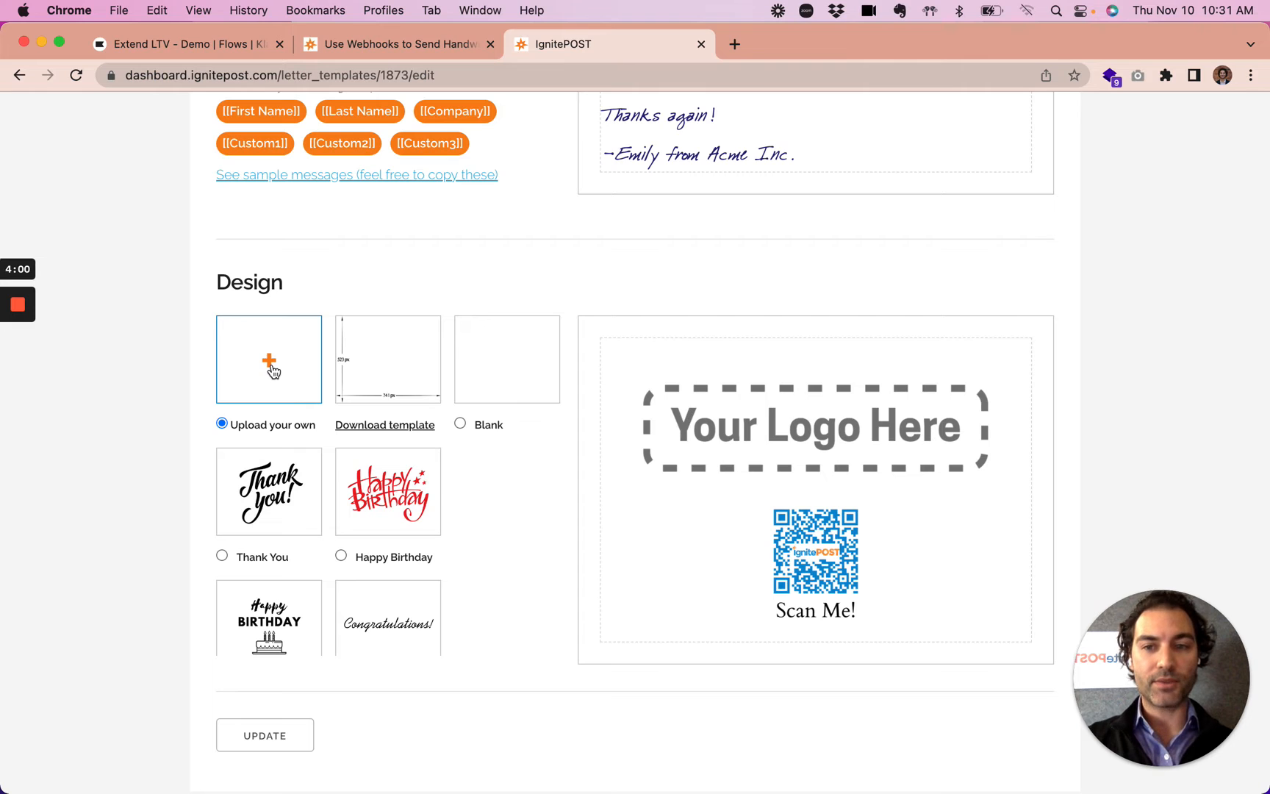
scroll(269, 599, down, 2)
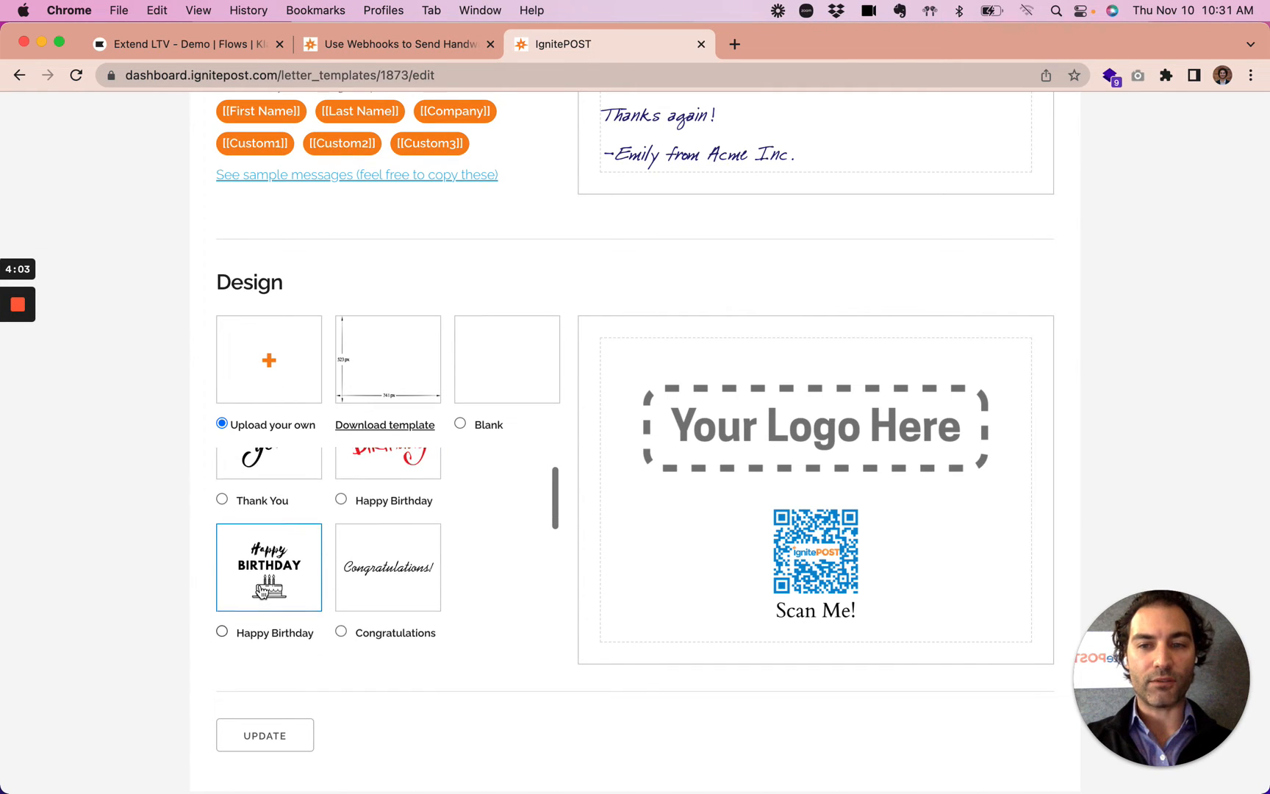
scroll(261, 590, up, 2)
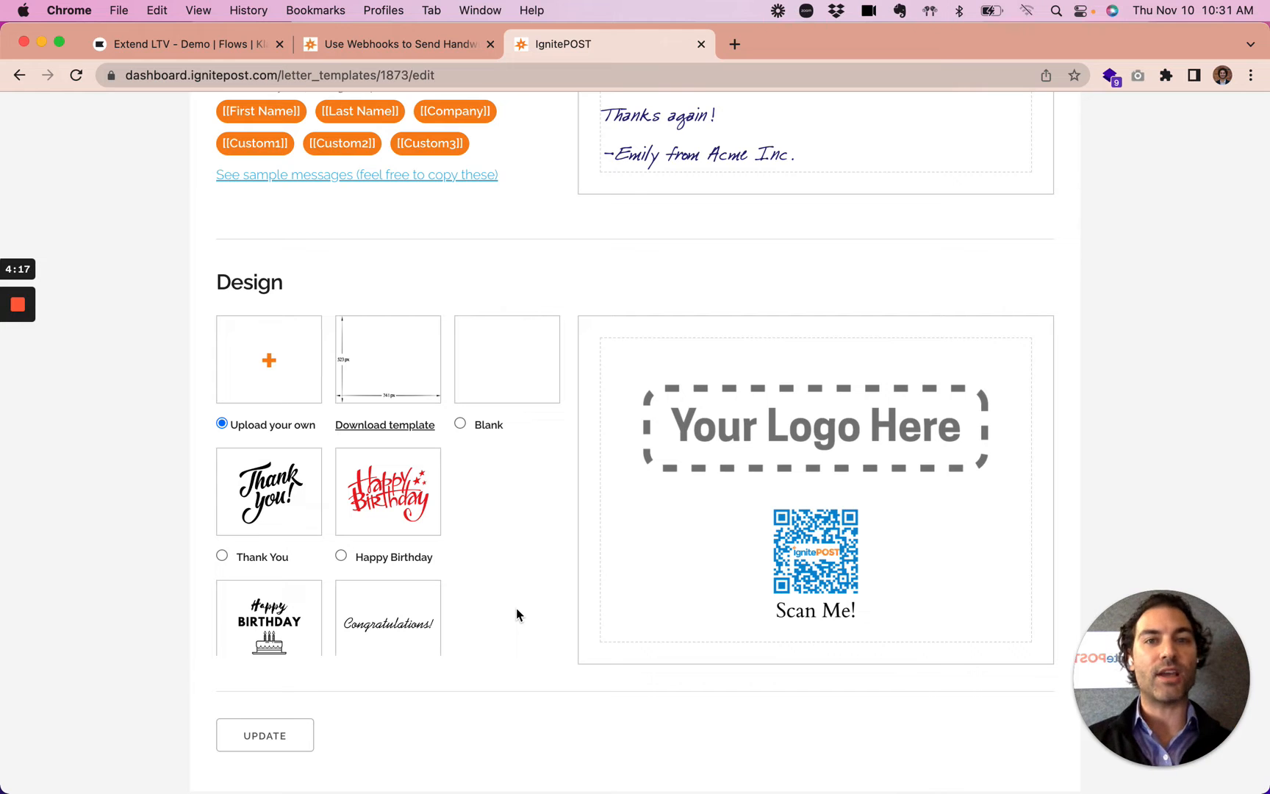
Step: Save the changes to the Churn Prevention letter template and check its saved message and card front
scroll(517, 615, up, 5)
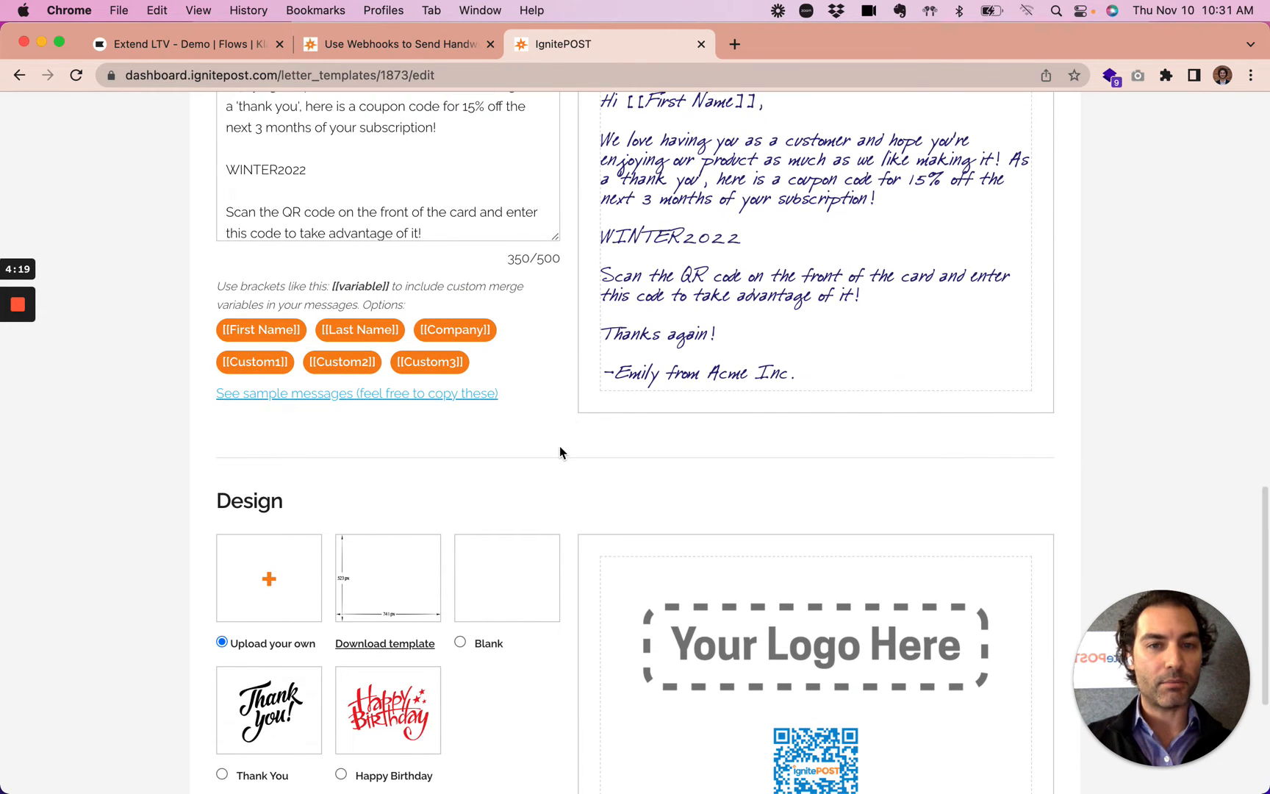
scroll(559, 447, down, 6)
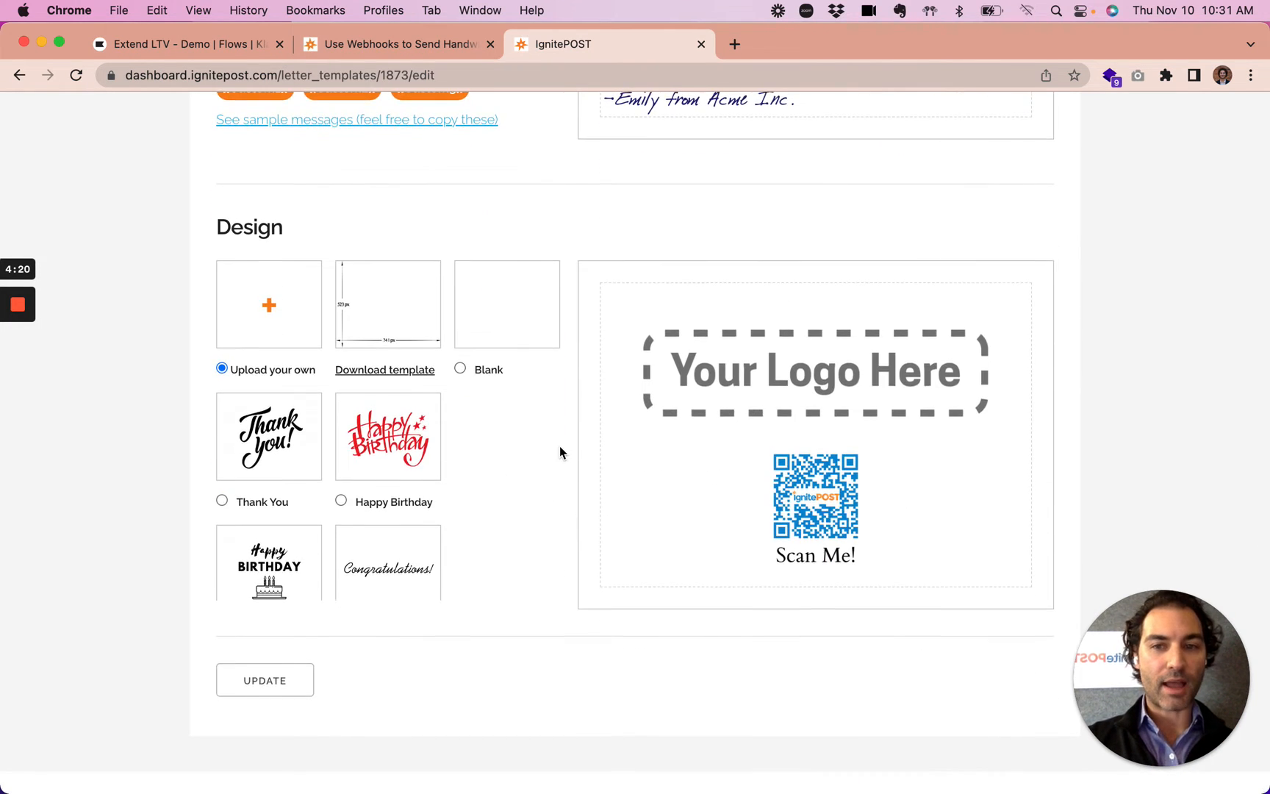
click(265, 680)
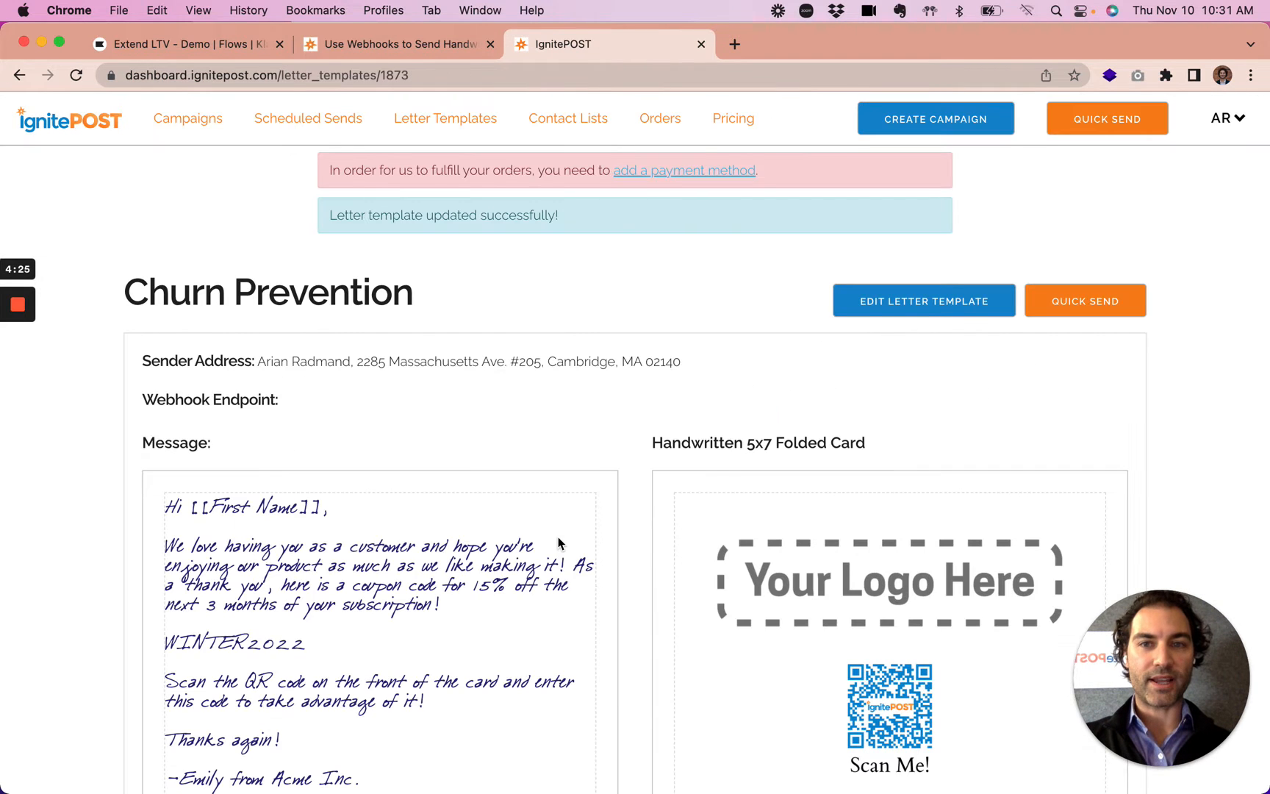
scroll(558, 542, down, 2)
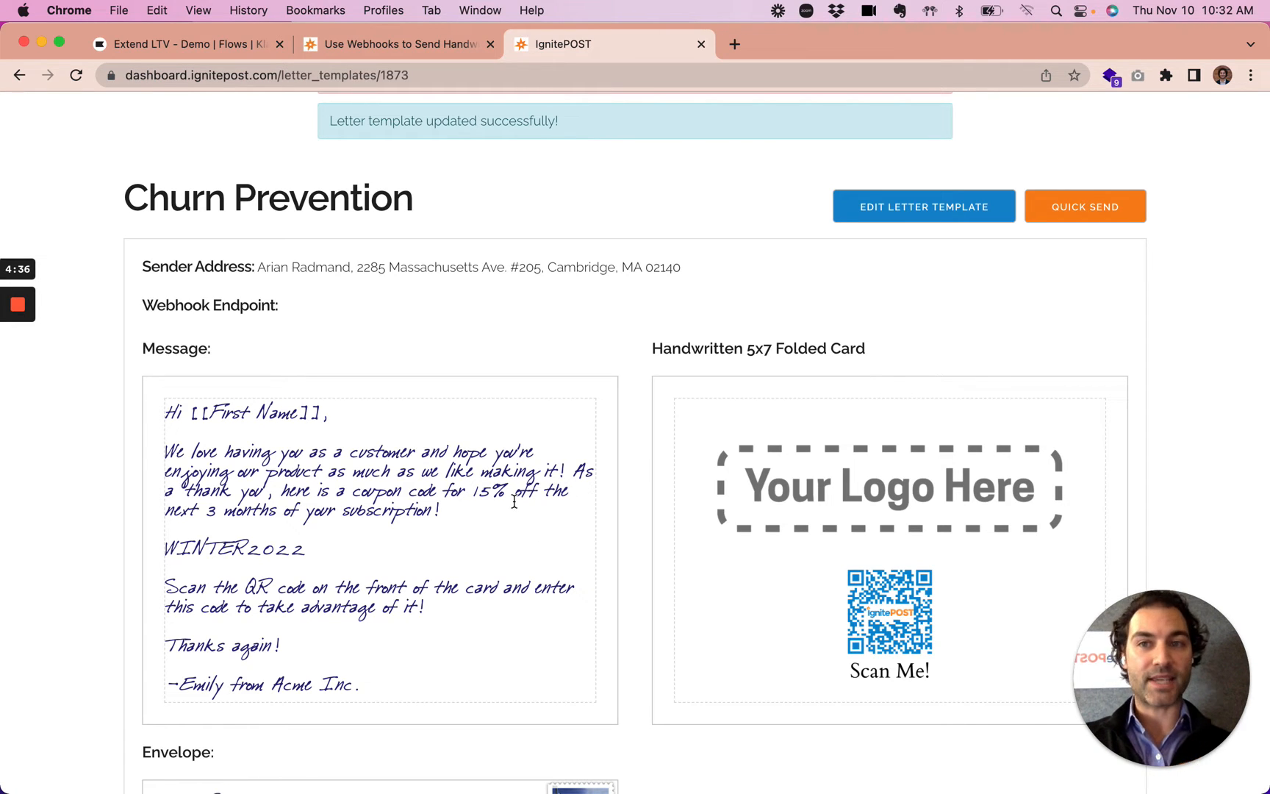
Step: Switch to the Klaviyo flow and add a webhook action on the conditional split's NO branch
click(175, 43)
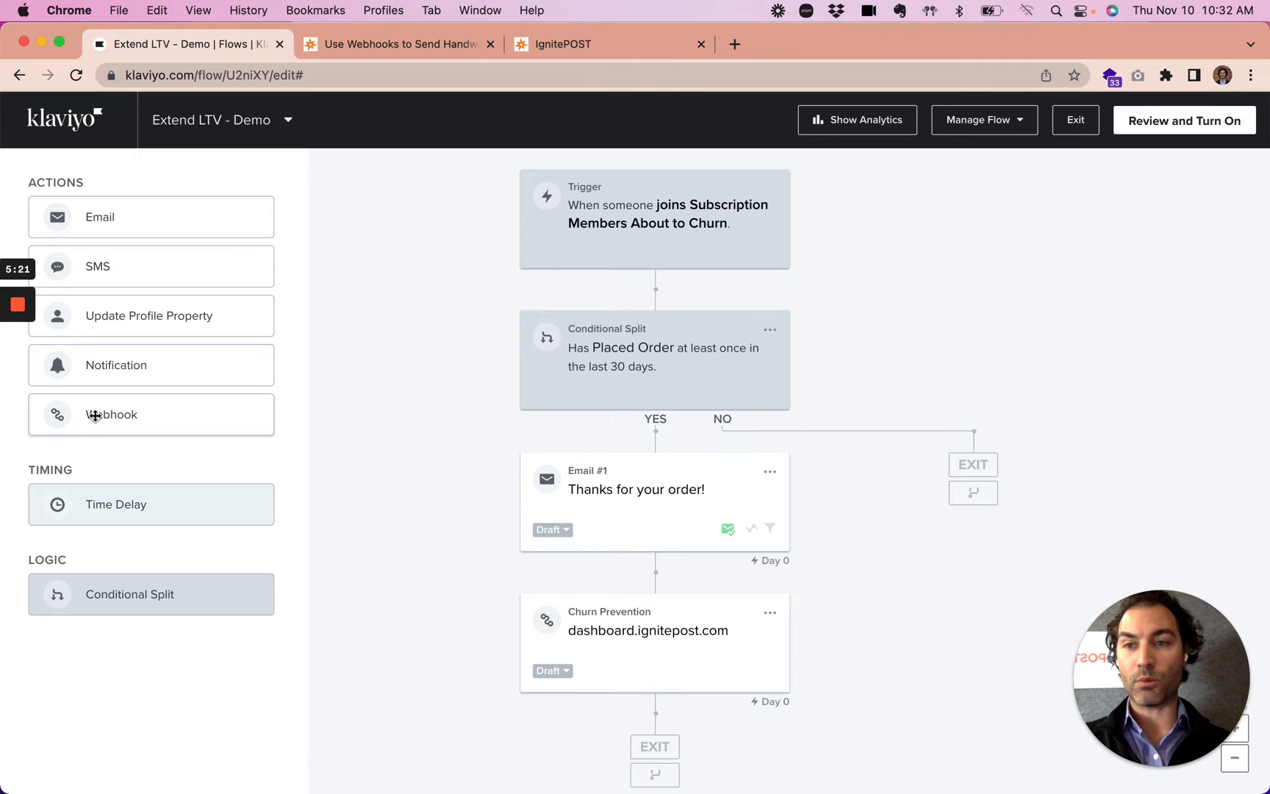
drag(148, 421, 977, 493)
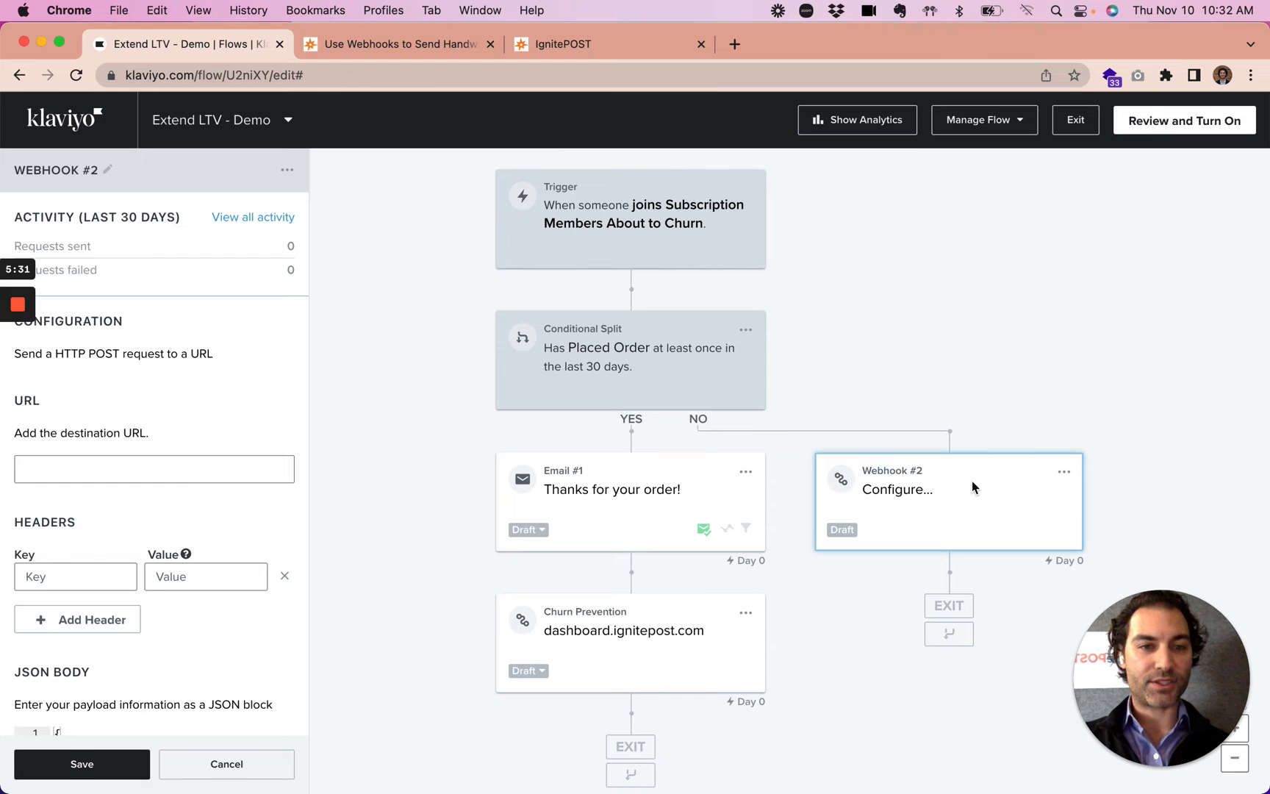
Step: Rename the new webhook as Churn Prevention Handwritten Card
click(107, 169)
key(BackSpace)
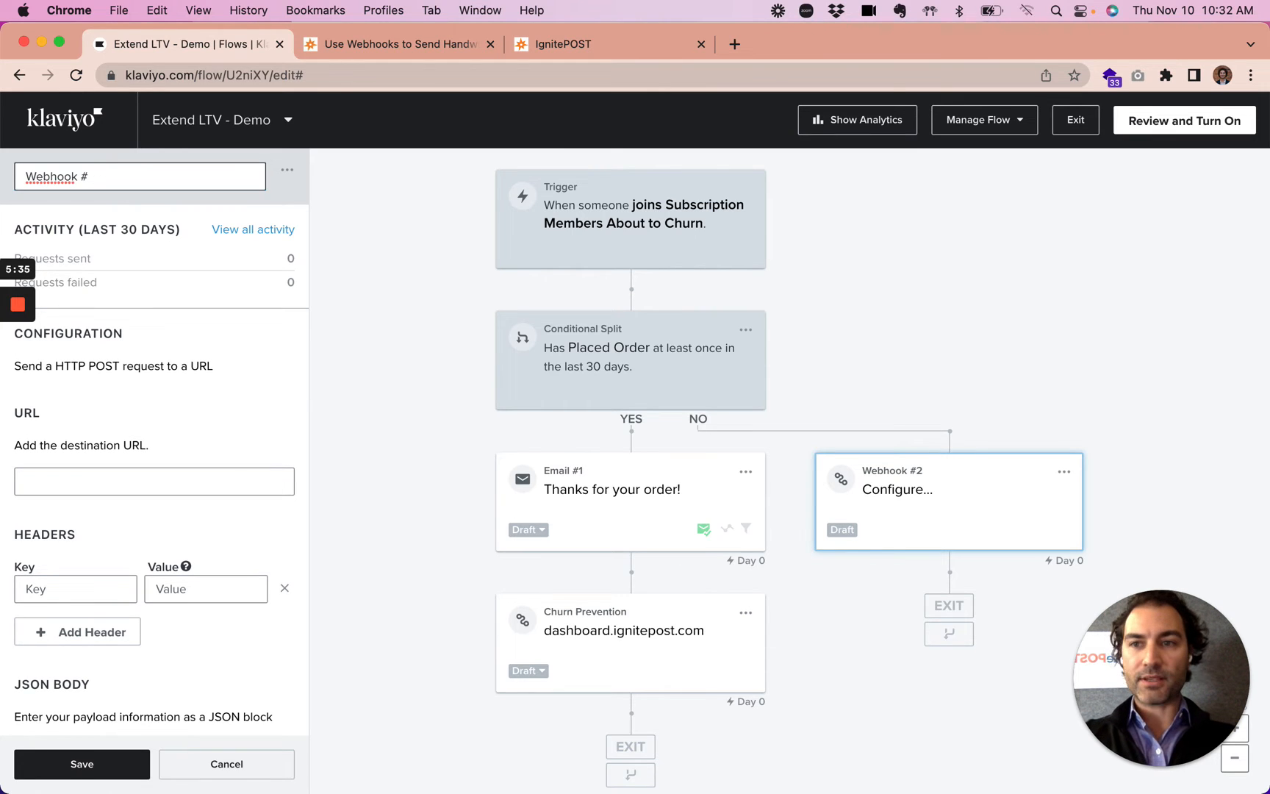
key(BackSpace)
key(BackSpace)
key(BackSpace)
key(BackSpace)
key(BackSpace)
key(BackSpace)
key(BackSpace)
key(BackSpace)
key(BackSpace)
text(CHR)
key(BackSpace)
key(BackSpace)
text(hurn Prevention Hans)
key(BackSpace)
text(dwritten CD)
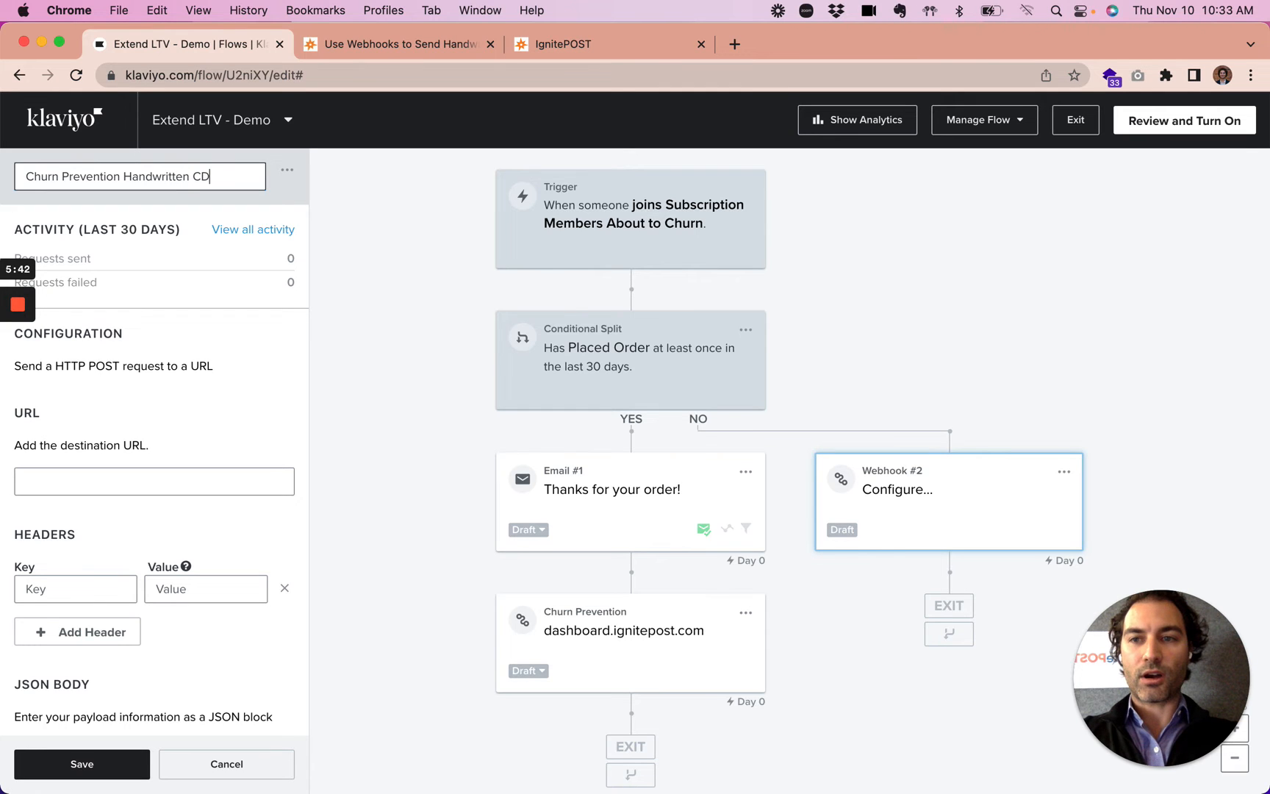
key(BackSpace)
text(ard)
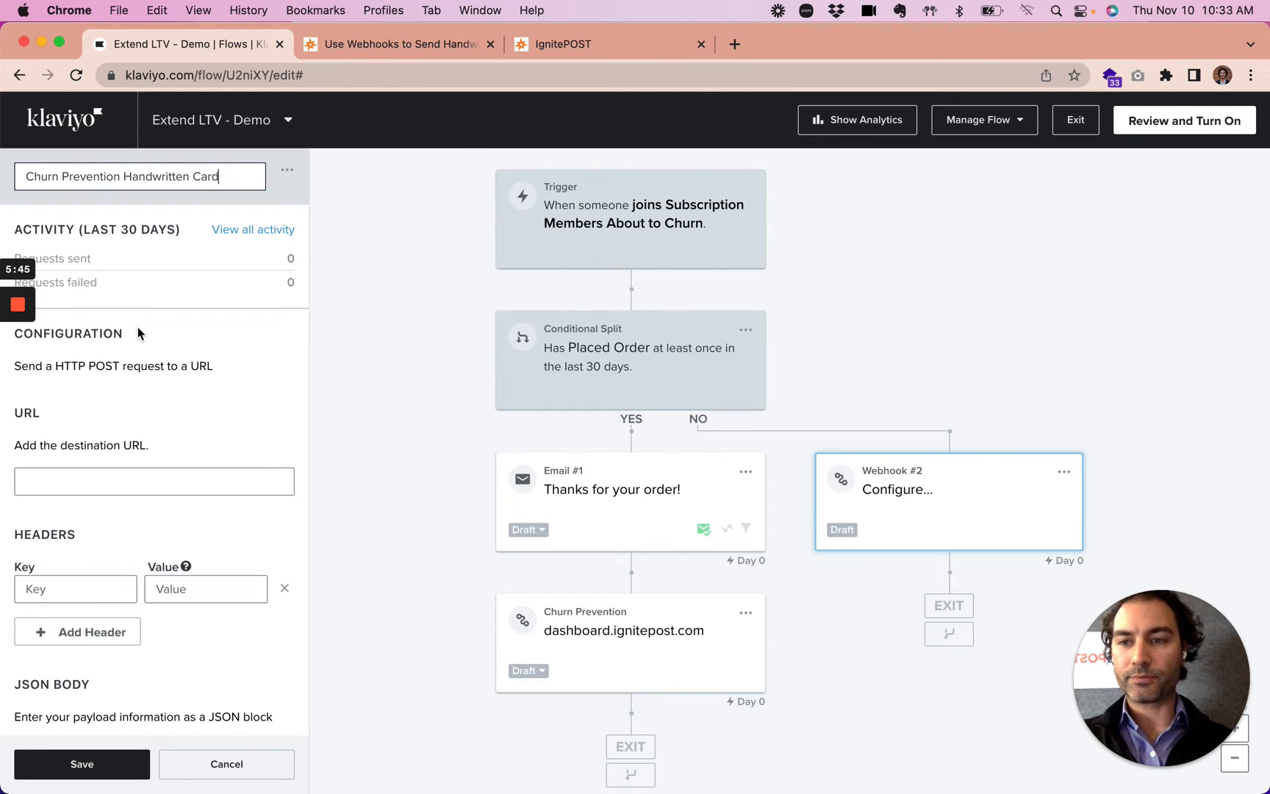
Step: Copy IgnitePOST's Order creation API endpoint URL from the blog guide on Klaviyo webhooks
scroll(144, 408, down, 2)
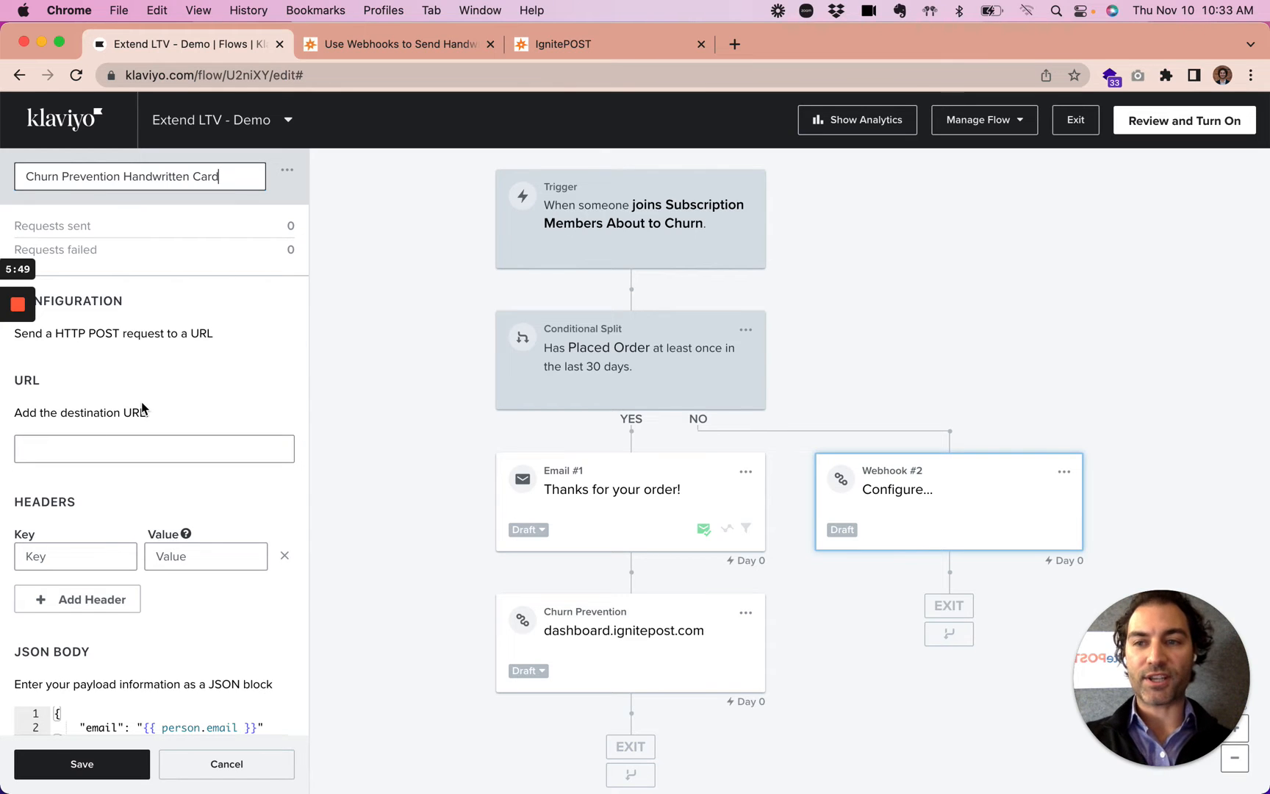
scroll(143, 408, down, 1)
scroll(143, 406, down, 4)
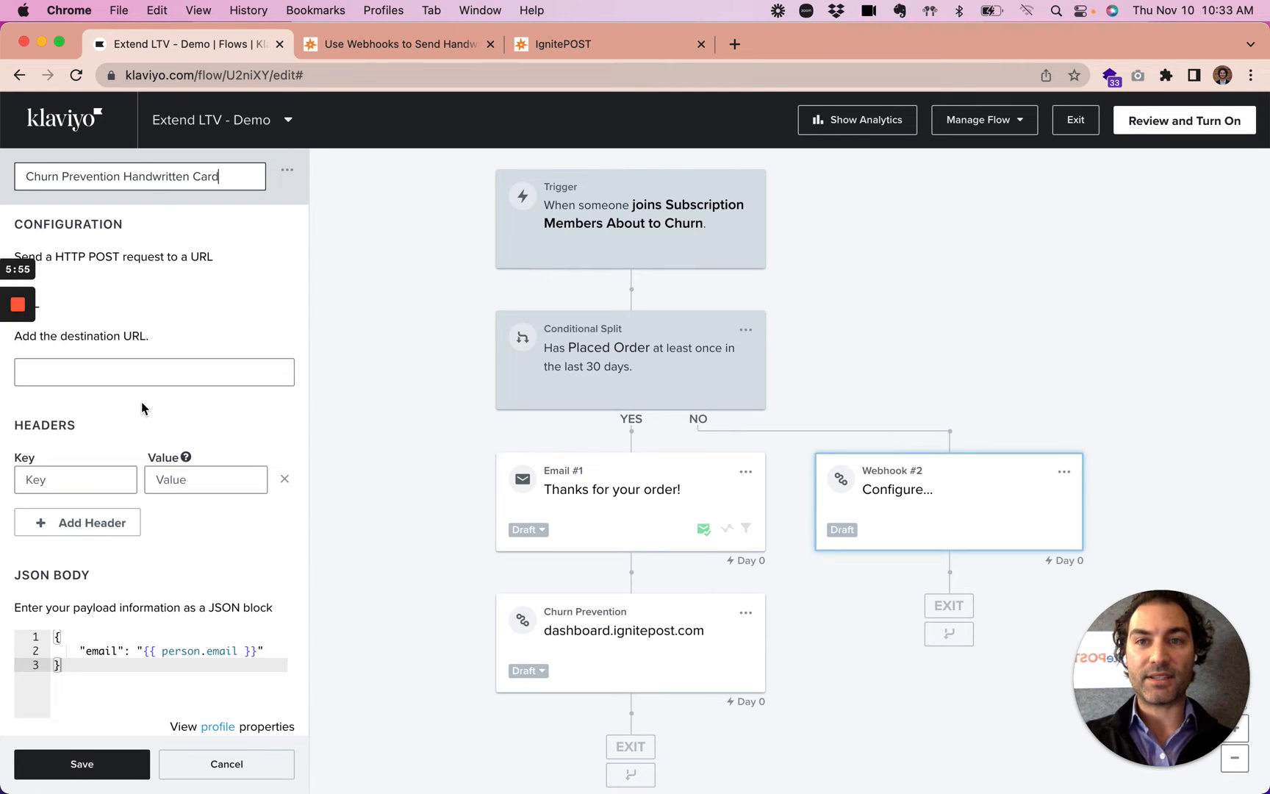
scroll(141, 383, up, 2)
click(83, 405)
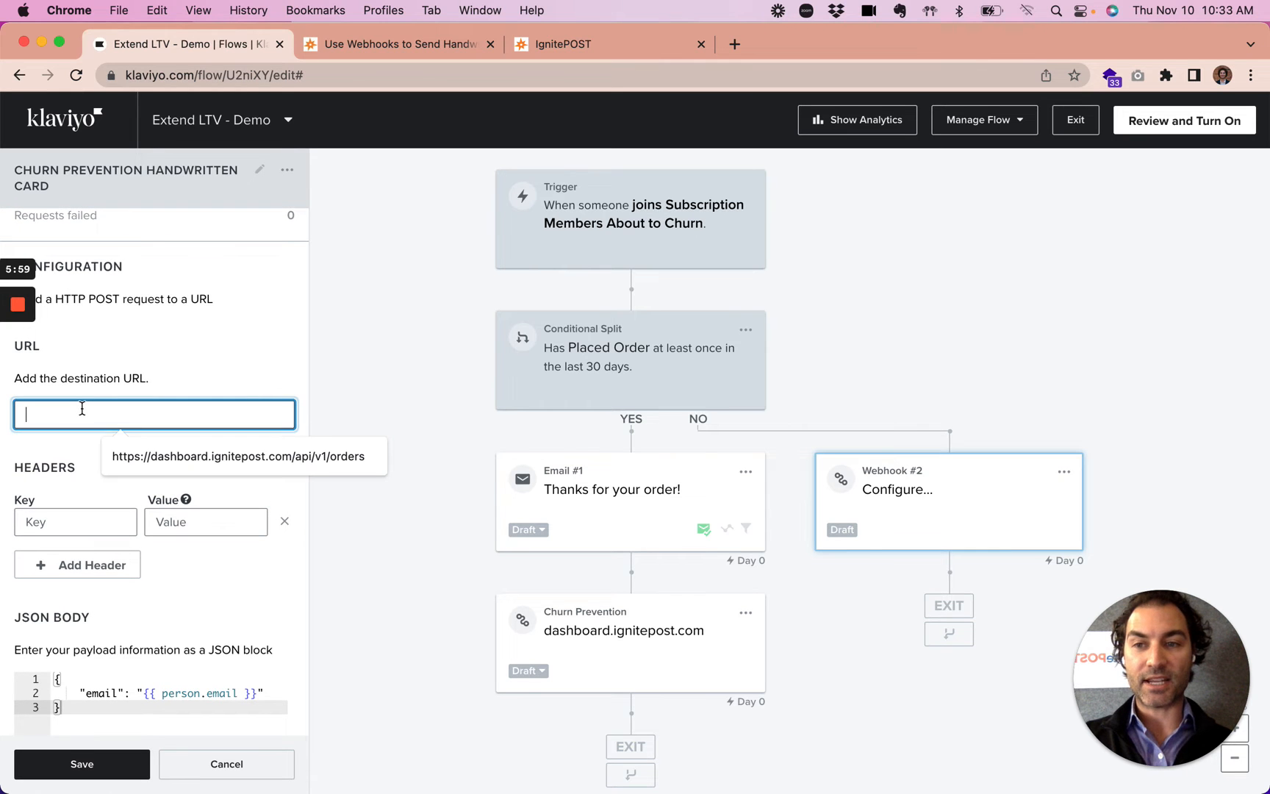
click(367, 42)
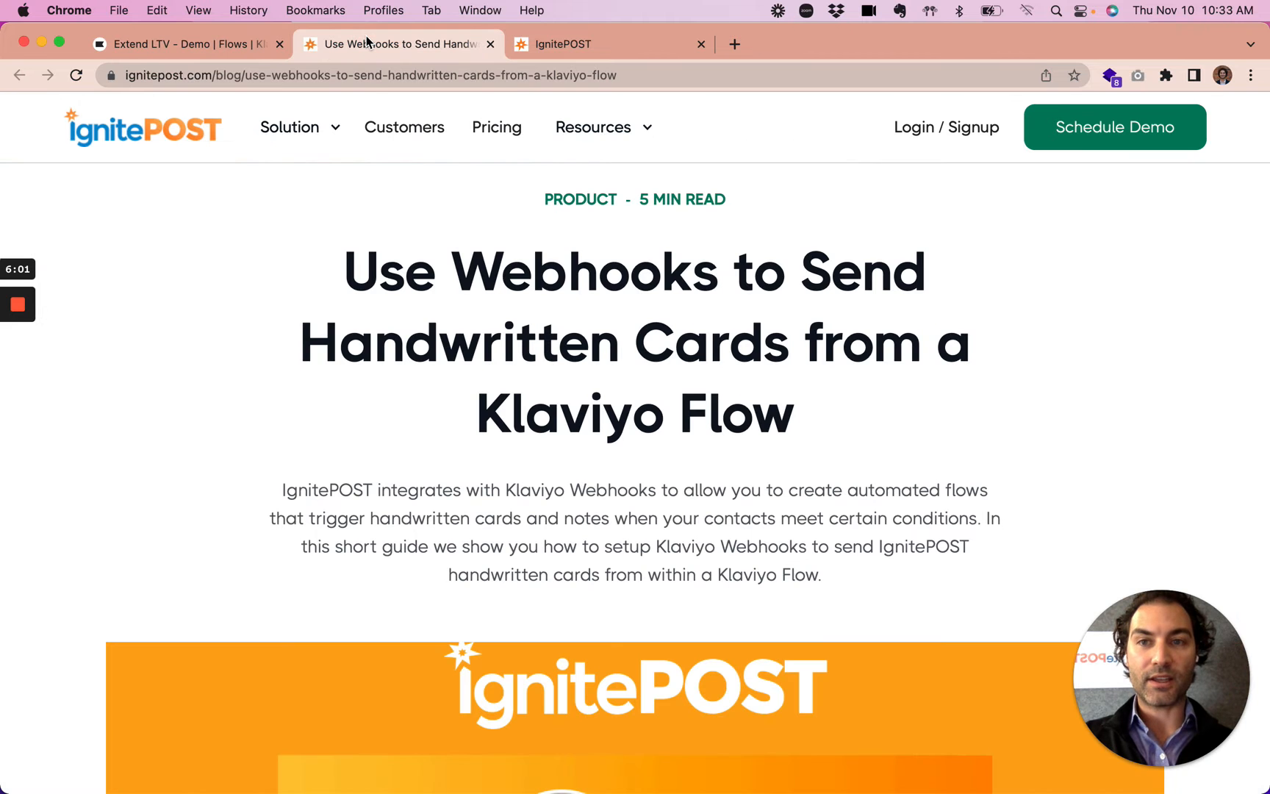
scroll(403, 422, down, 15)
scroll(404, 422, down, 20)
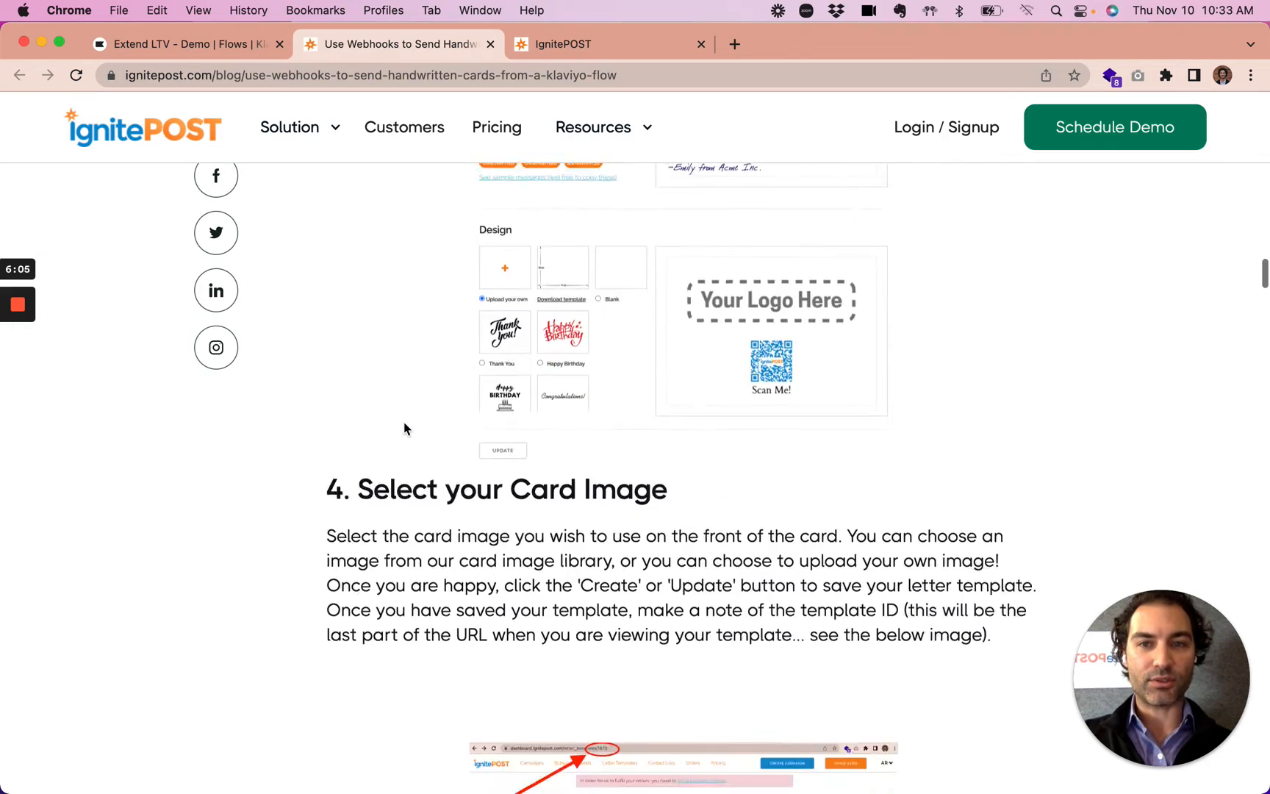
scroll(403, 429, down, 20)
scroll(404, 430, down, 20)
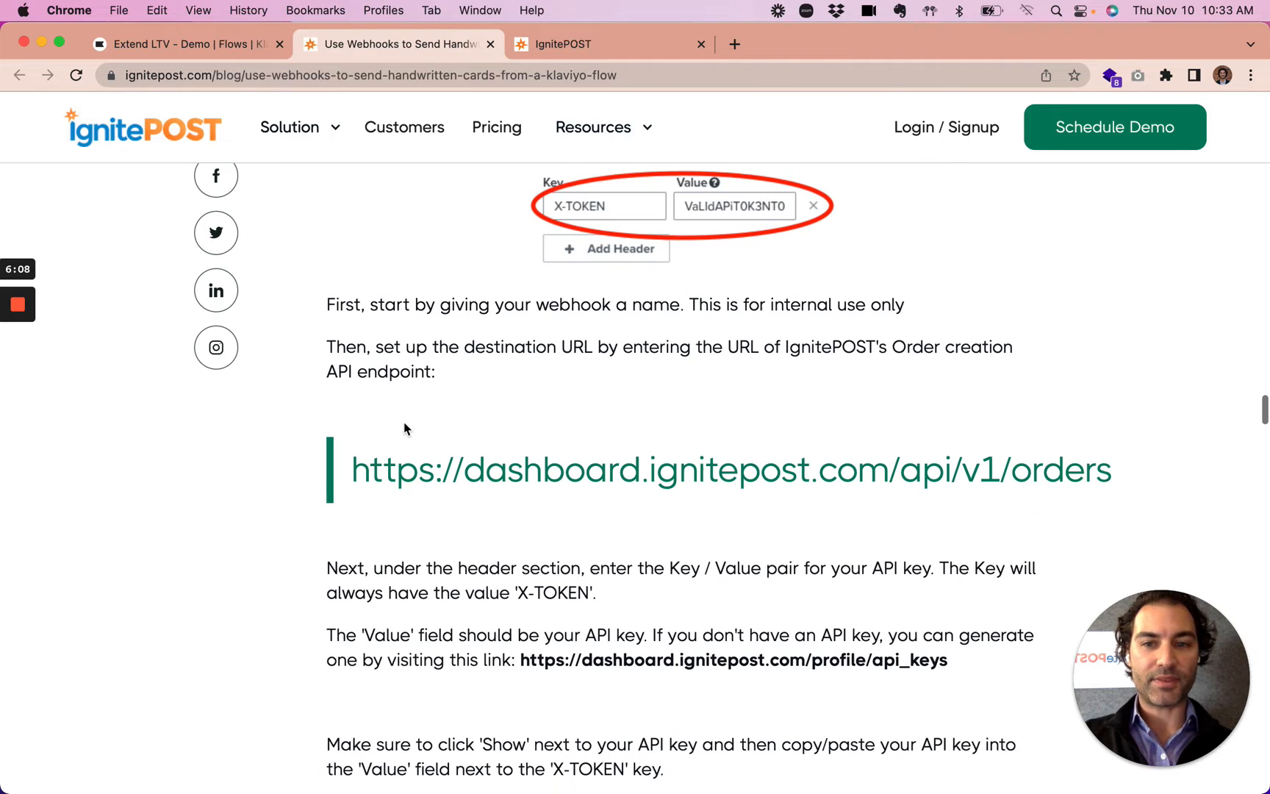
triple_click(568, 466)
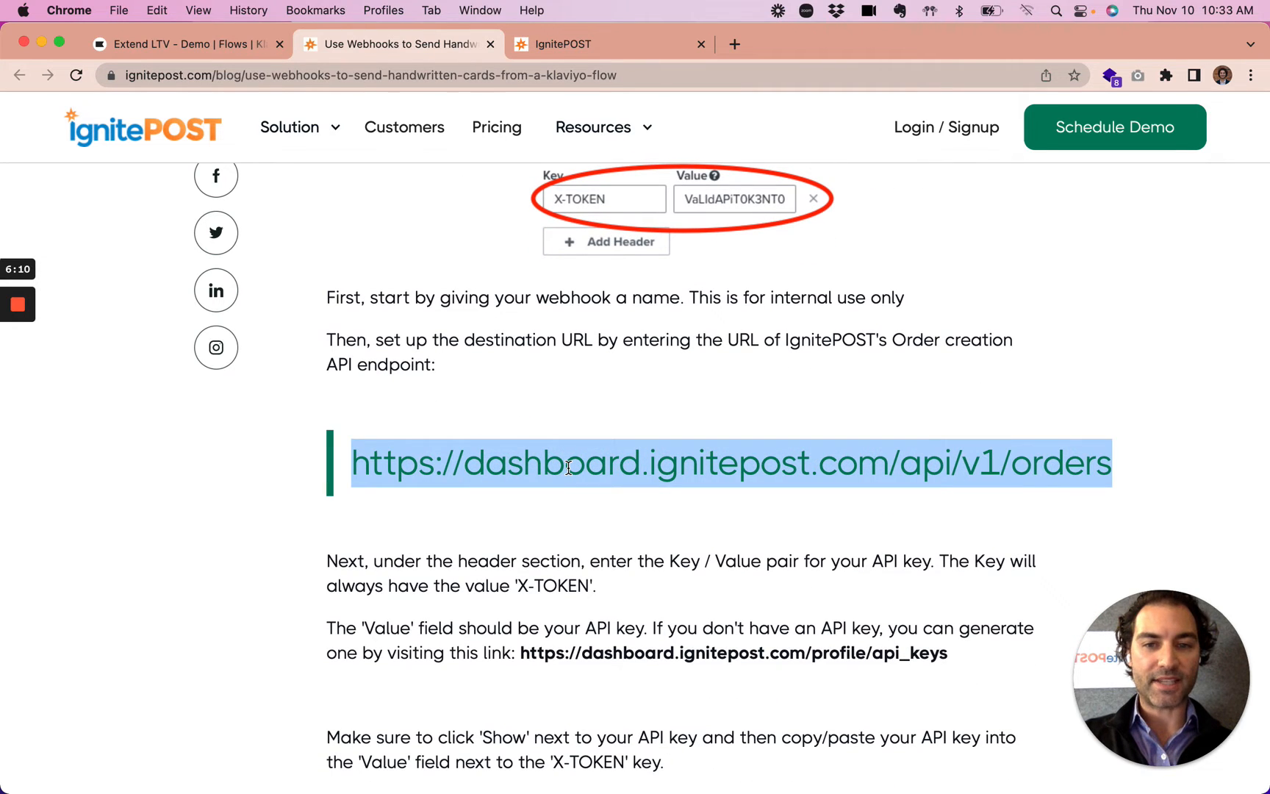
key(super+c)
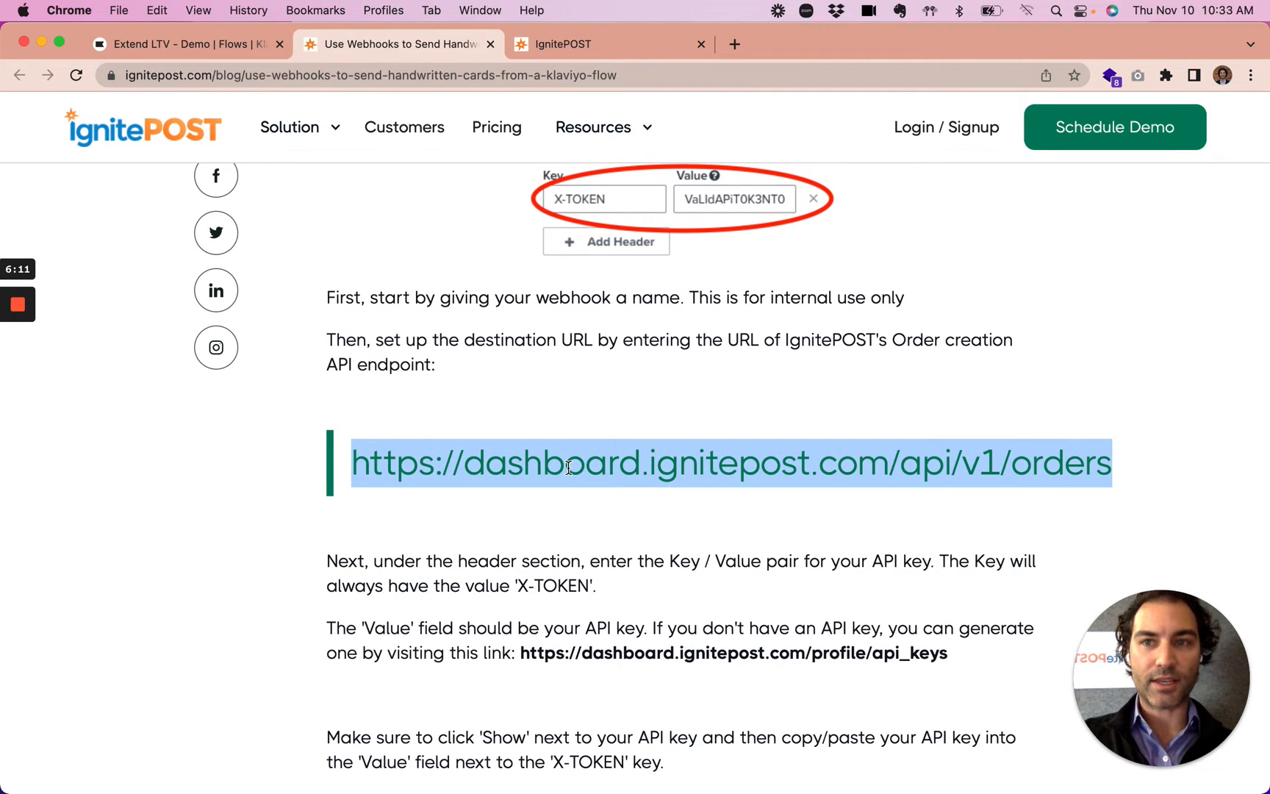
click(221, 42)
click(233, 414)
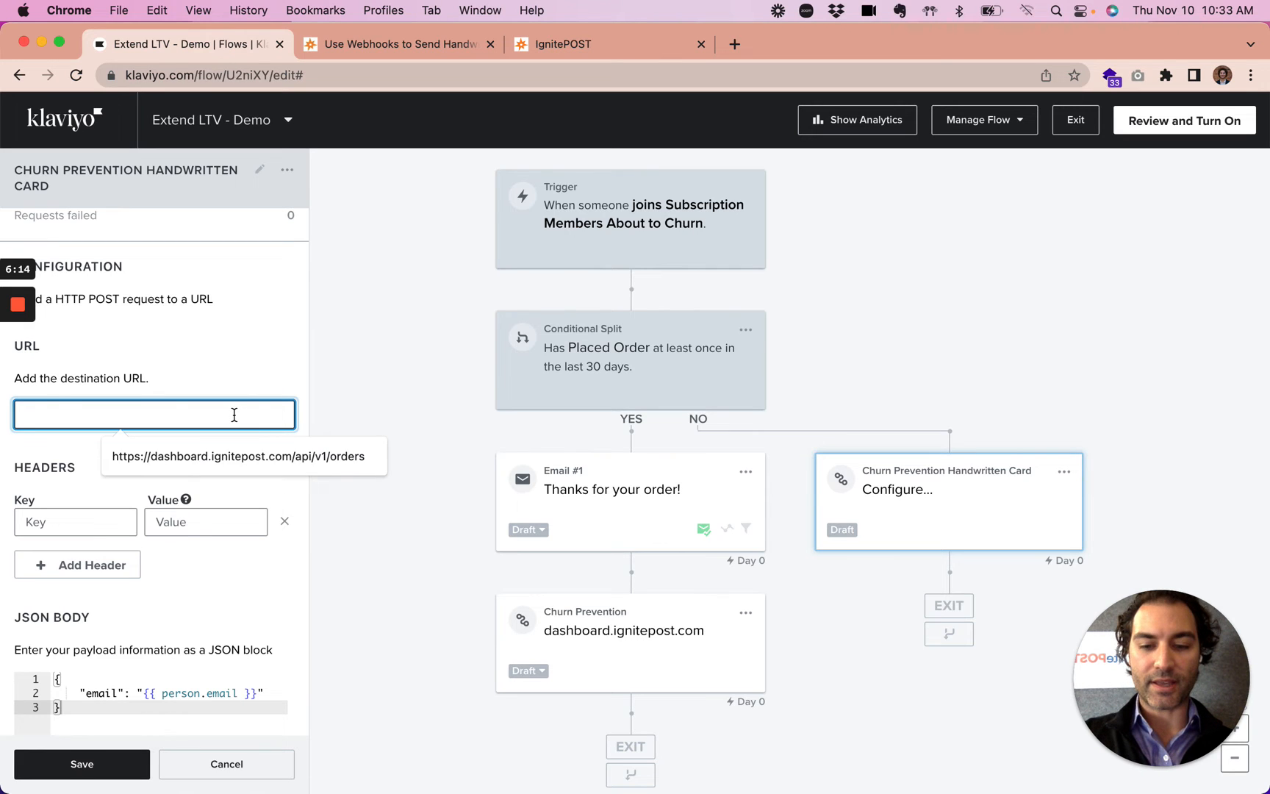
key(super+v)
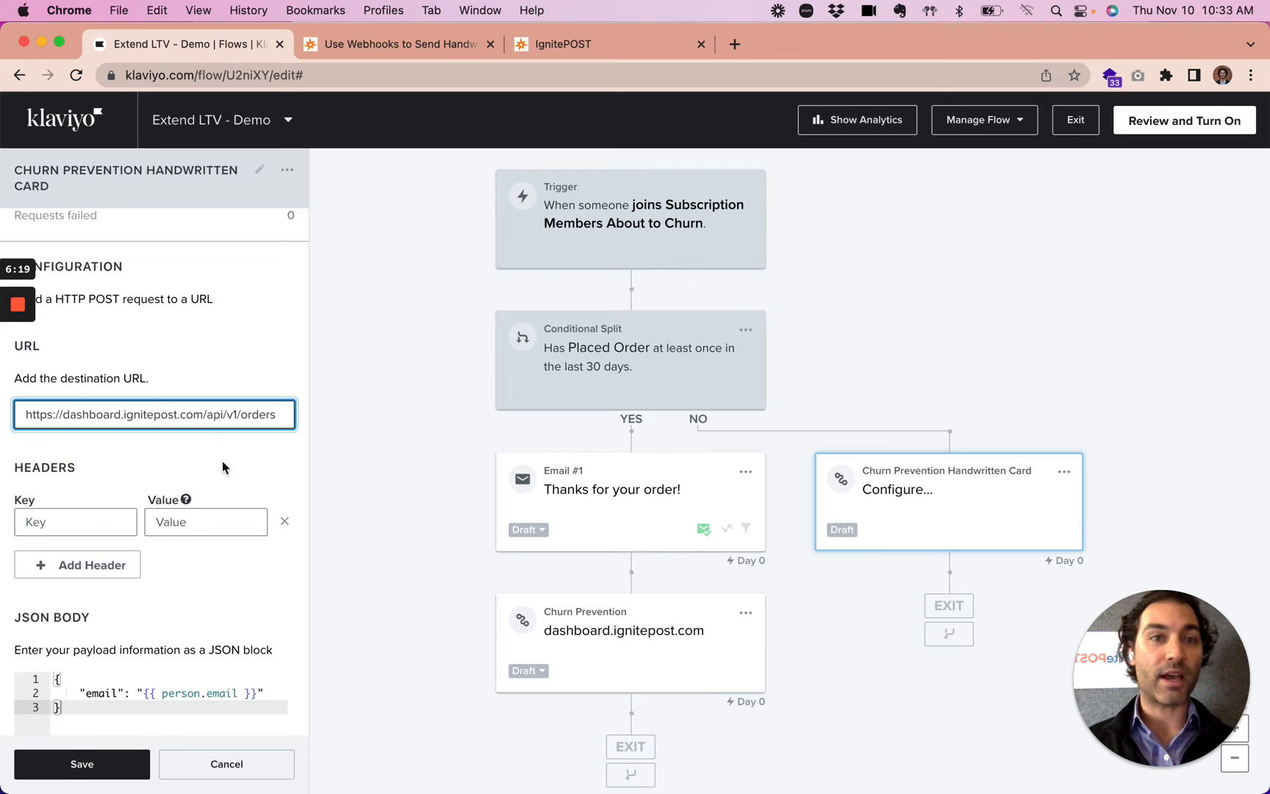
Step: Copy the header name X-TOKEN from the IgnitePOST guide and enter it as the Klaviyo webhook's header key
scroll(188, 467, down, 2)
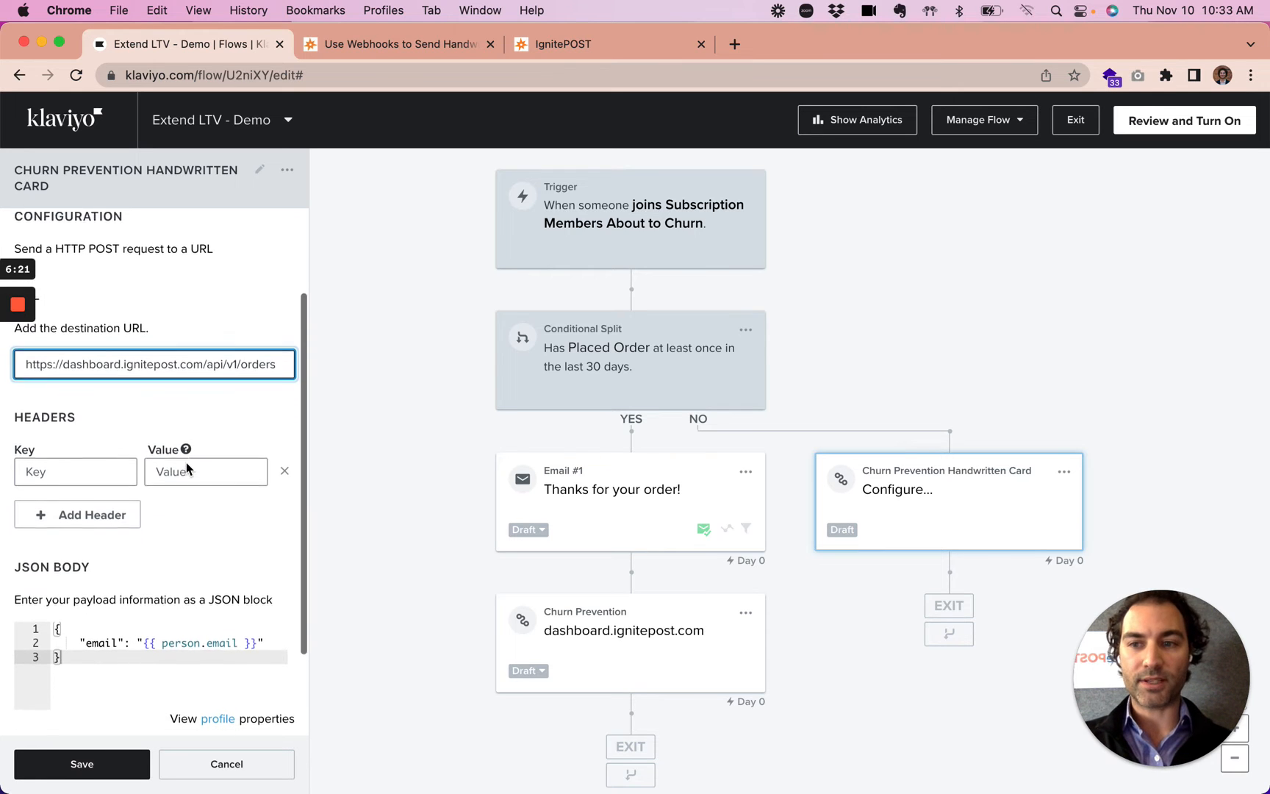
scroll(187, 467, down, 1)
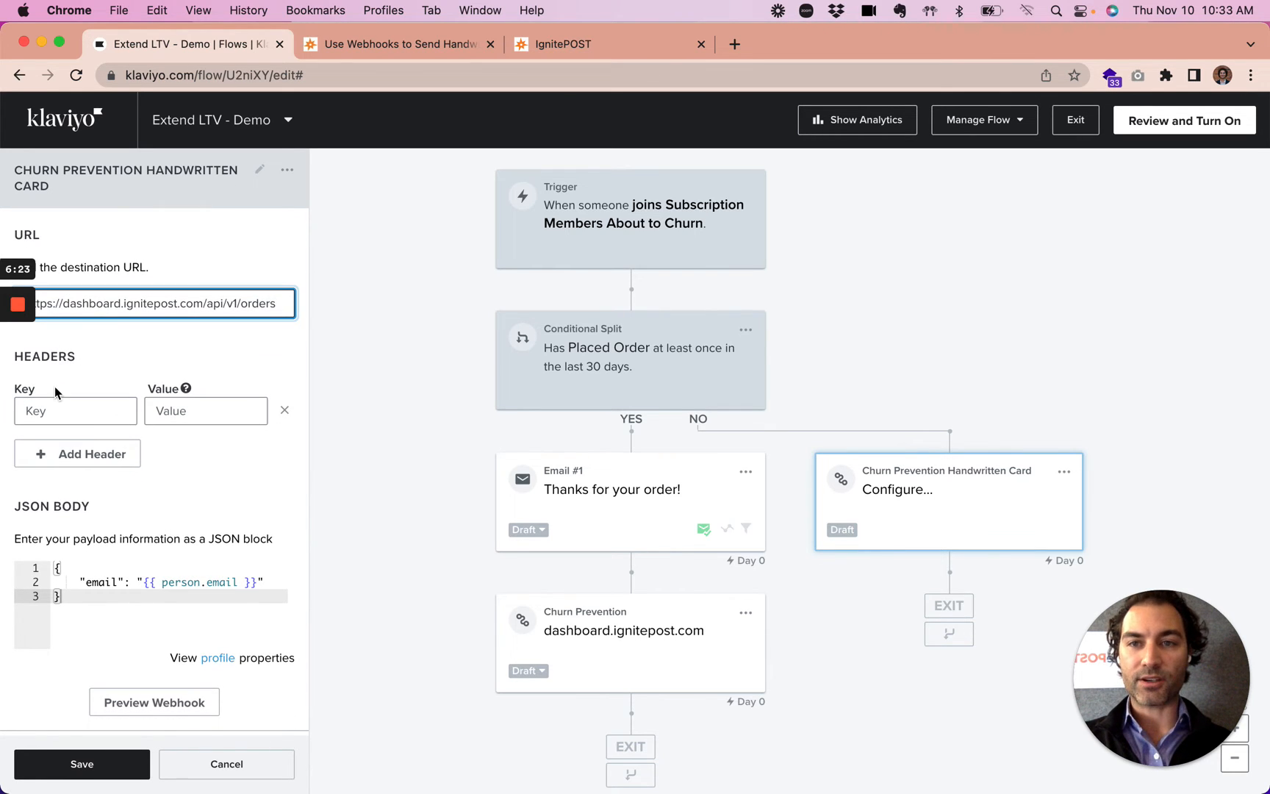
click(346, 43)
scroll(371, 486, down, 3)
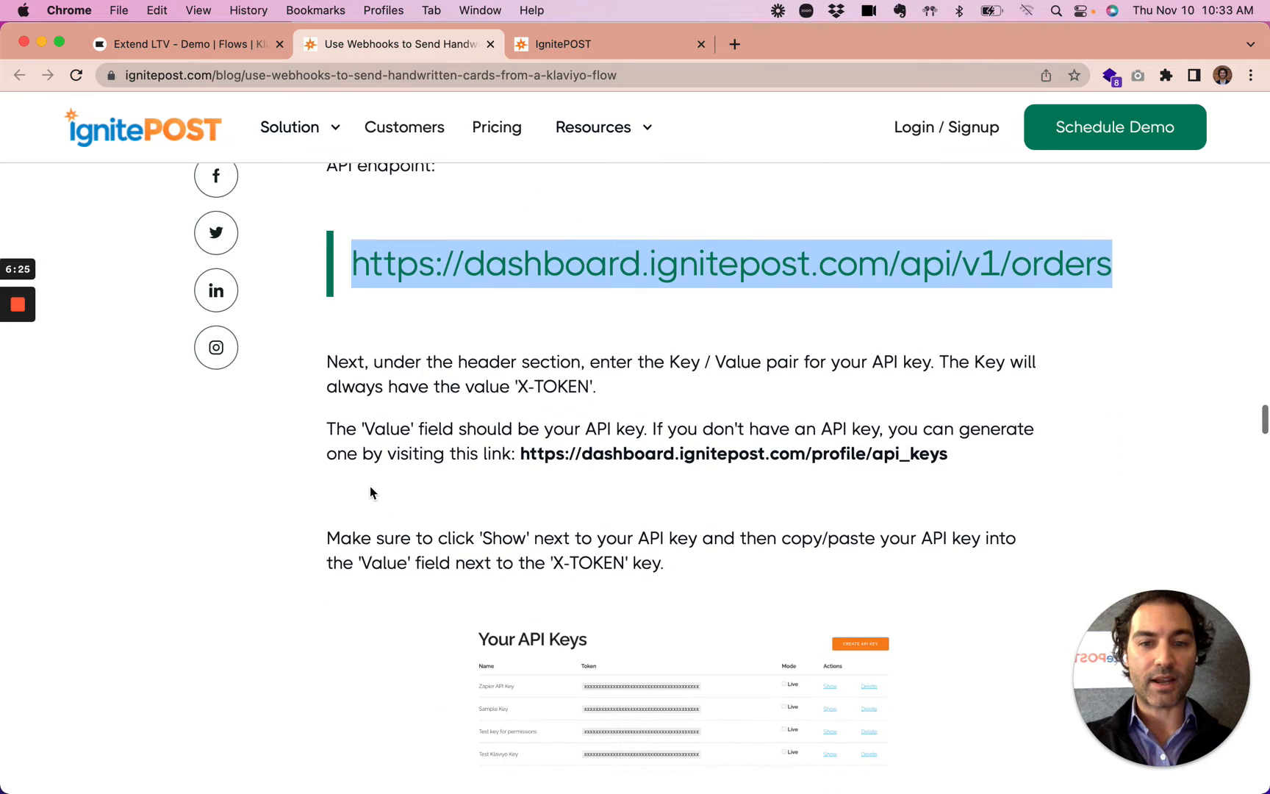
scroll(370, 488, up, 1)
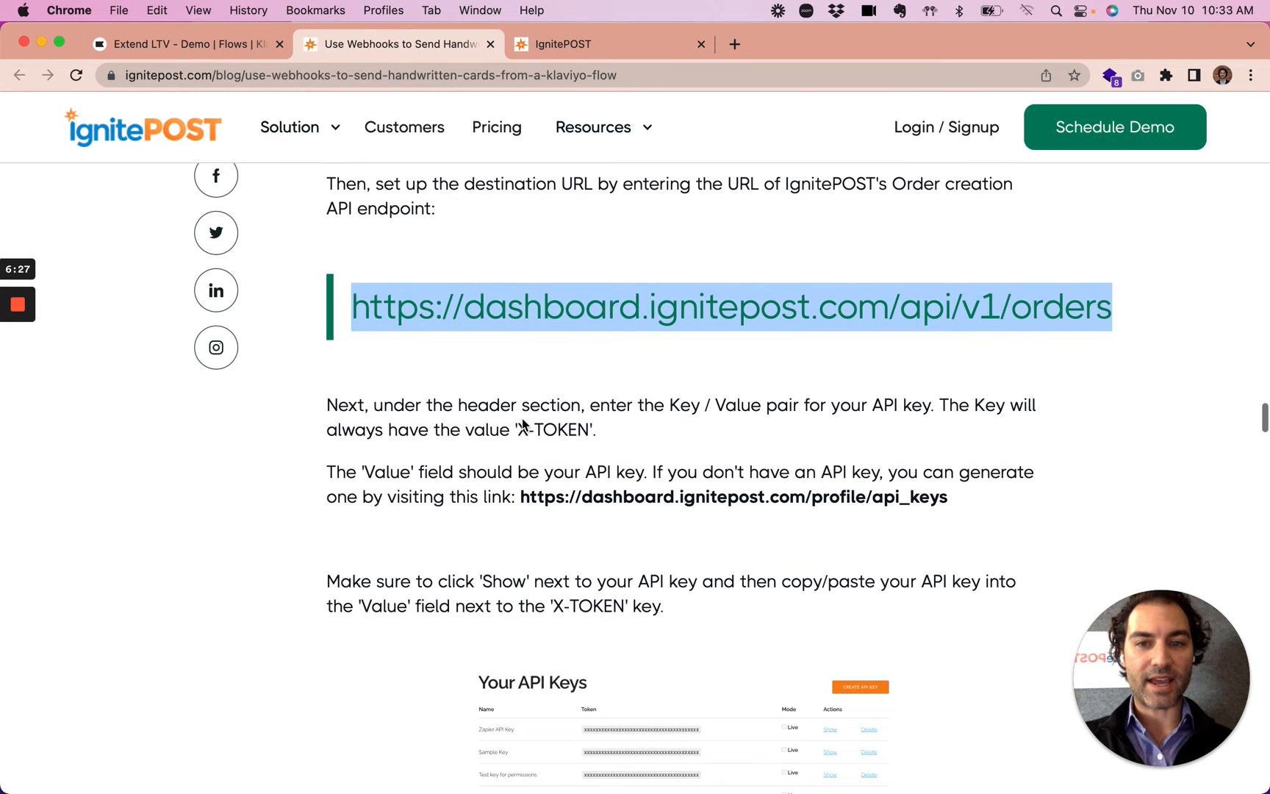
click(521, 430)
drag(519, 430, 587, 430)
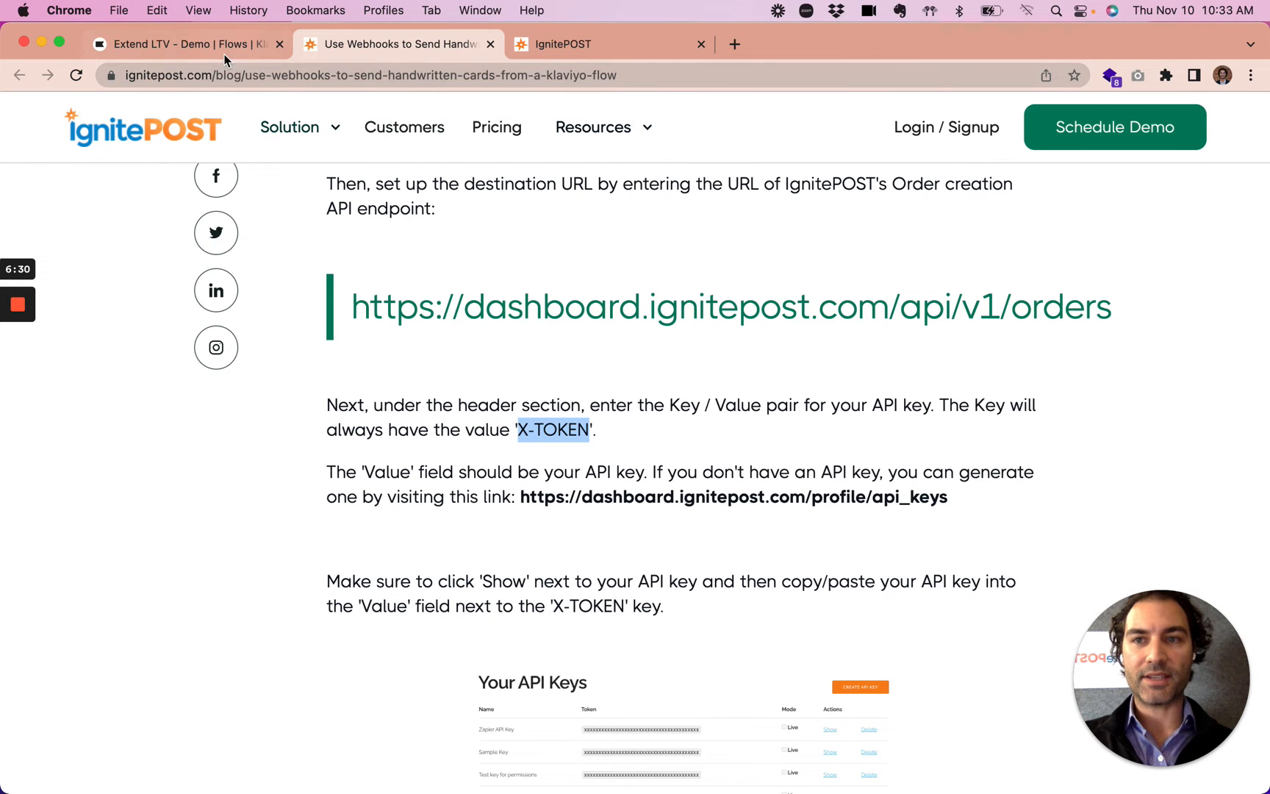
click(218, 48)
click(64, 409)
key(super+v)
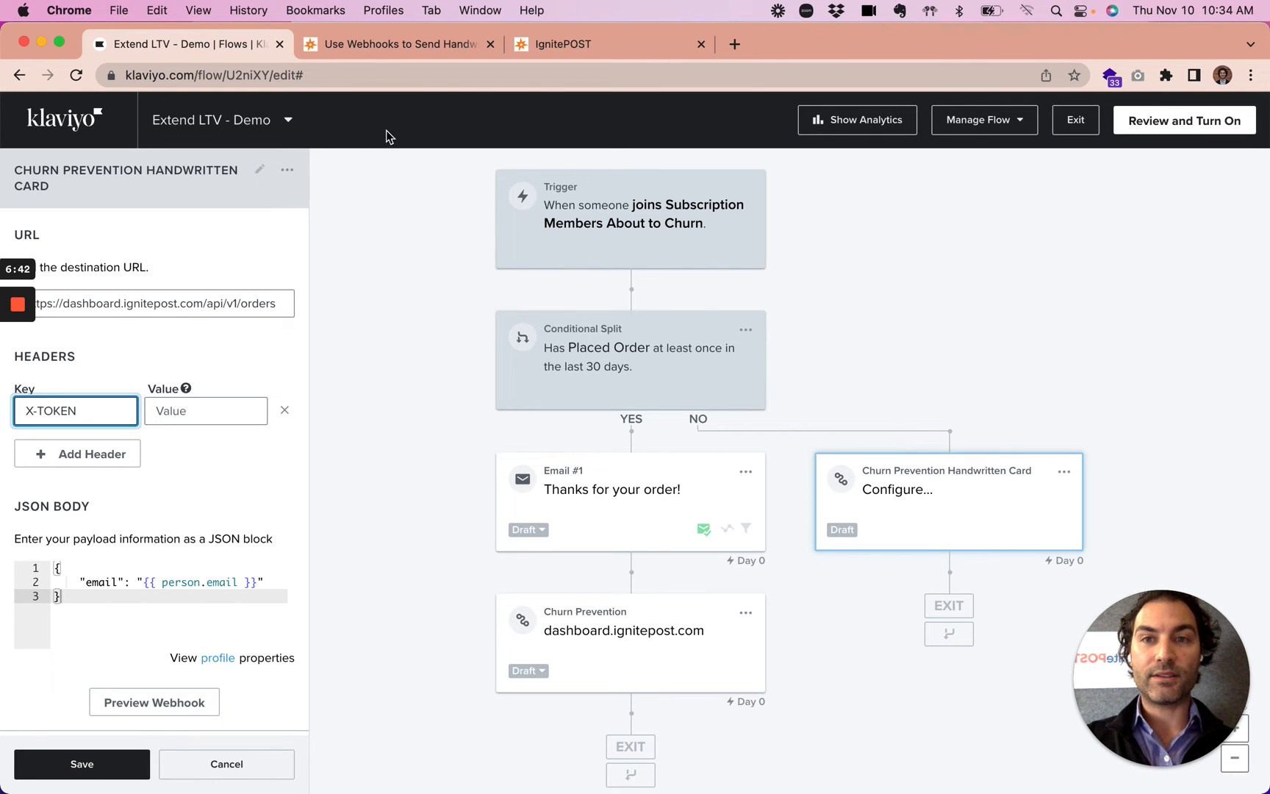
Step: Switch to the IgnitePOST dashboard, open the account's API keys and reveal the token of Test Klaviyo Key
click(585, 44)
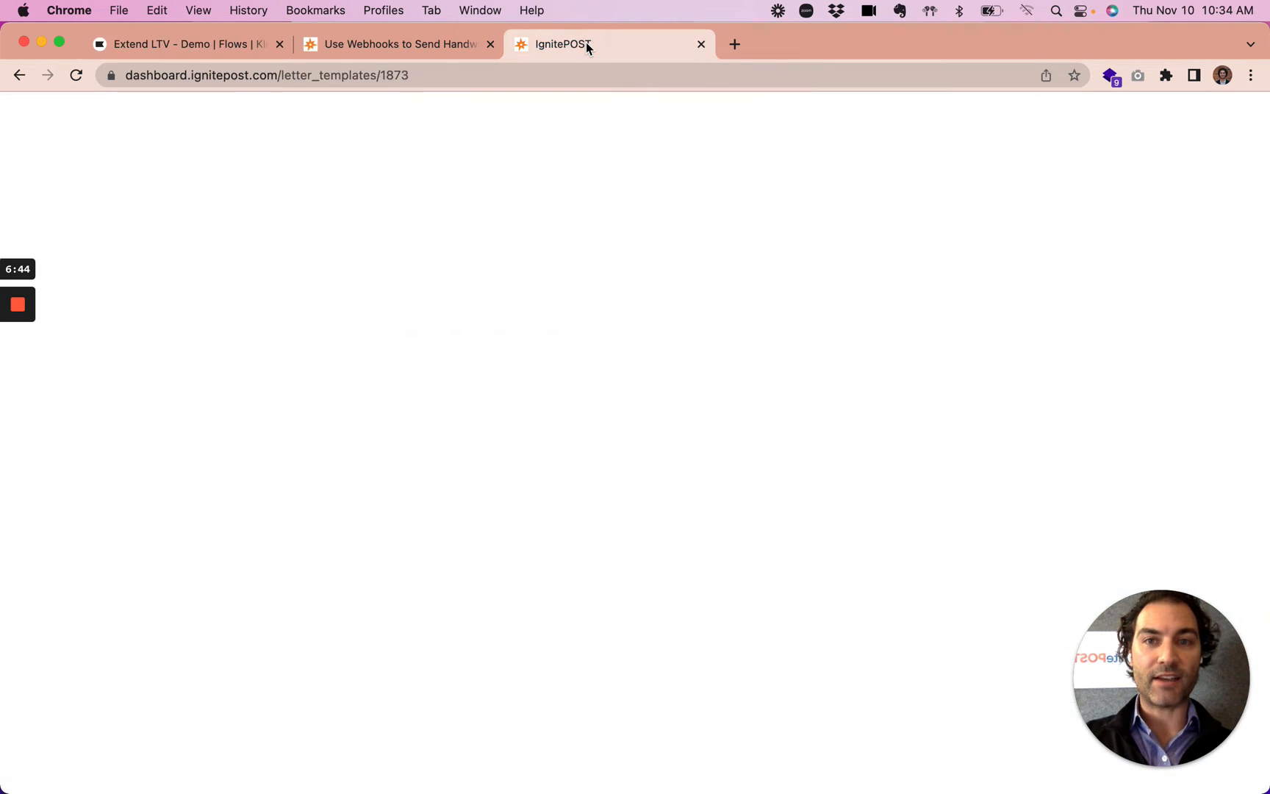
scroll(662, 242, down, 1)
click(1238, 124)
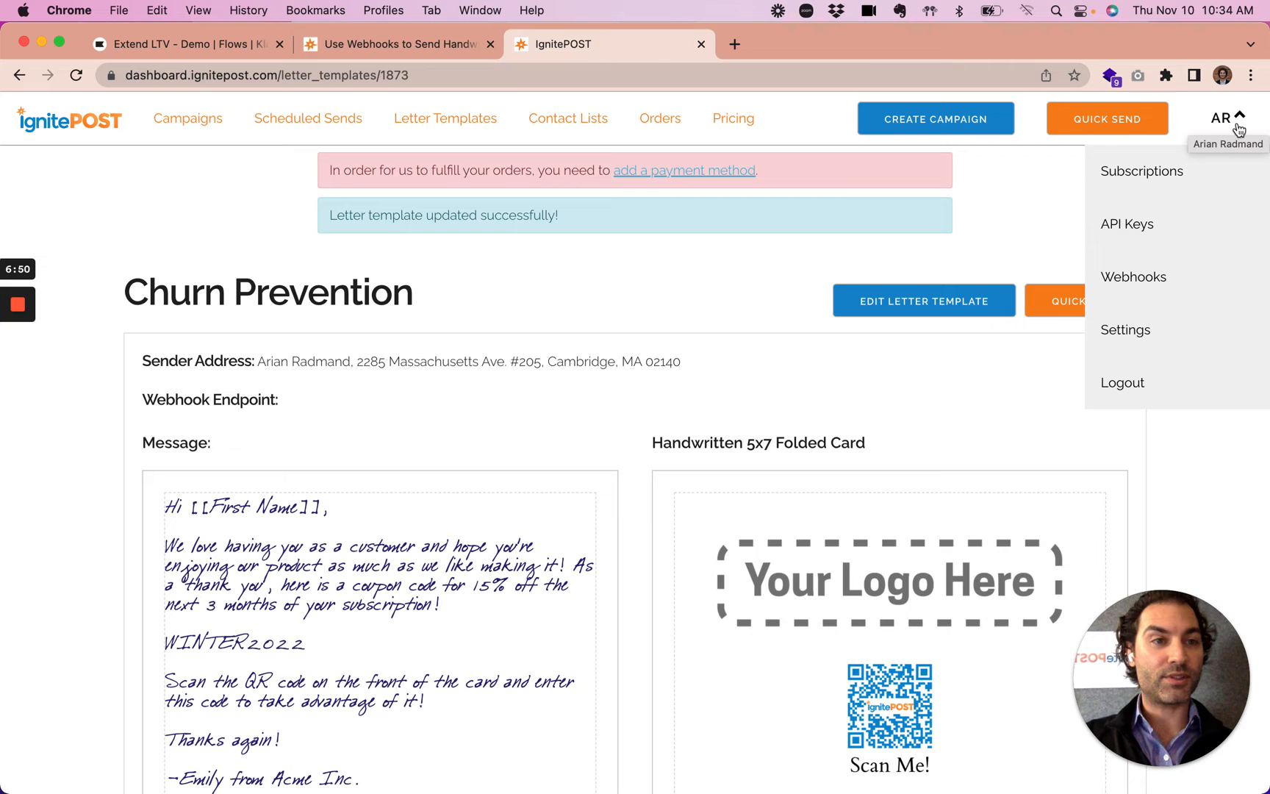
click(1139, 228)
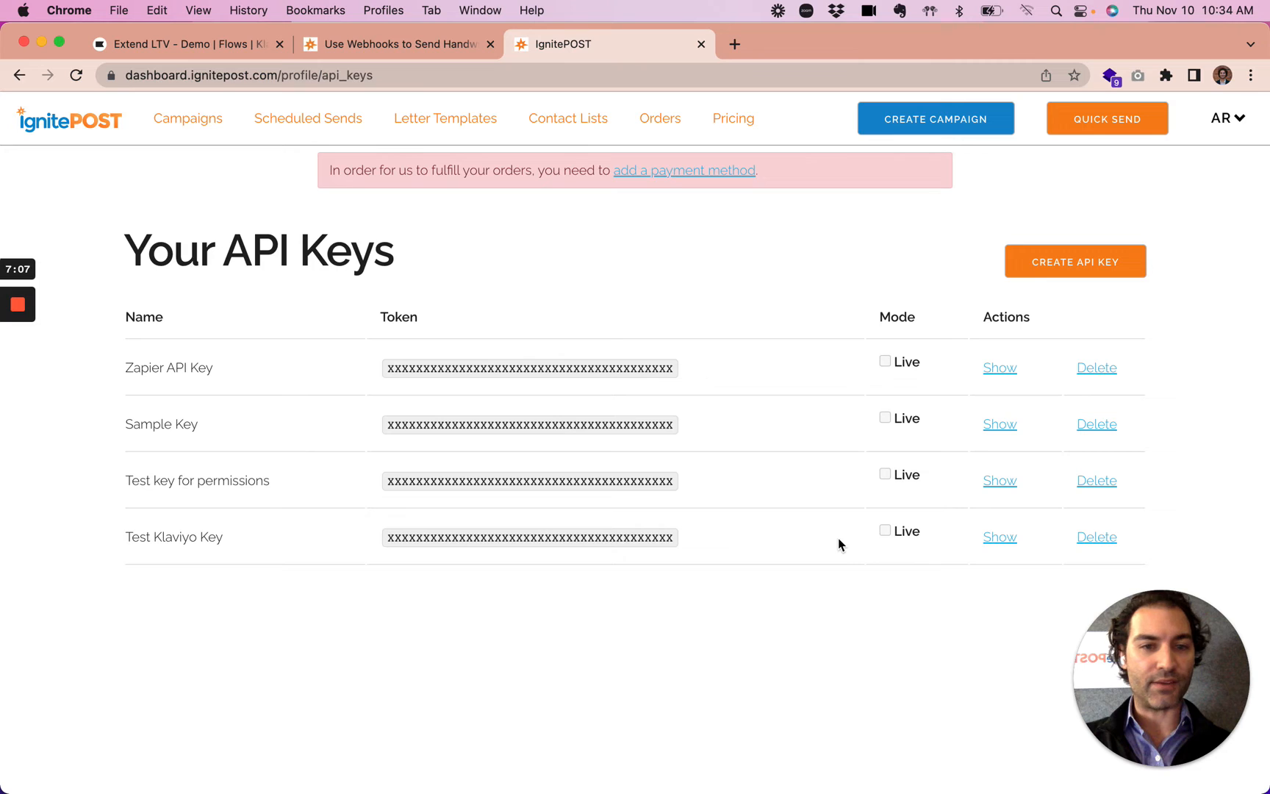
click(999, 545)
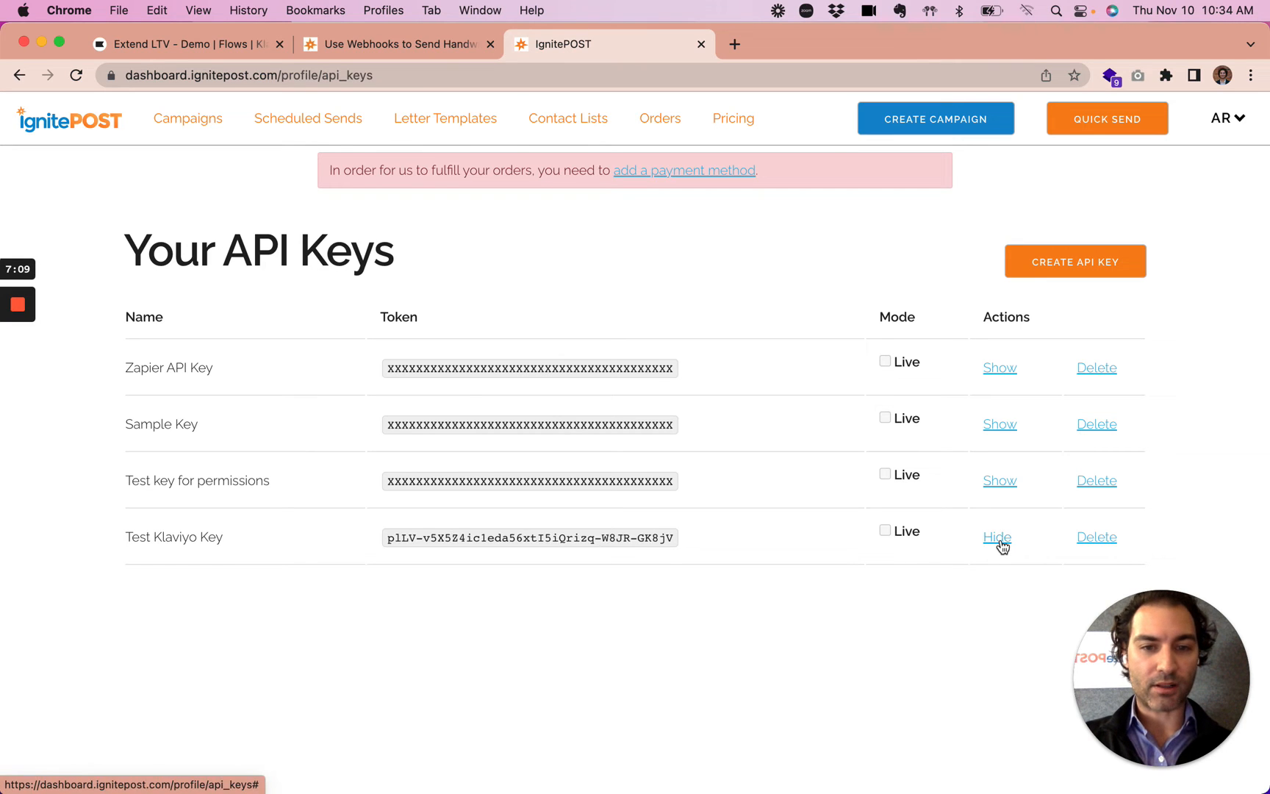
Step: Copy the Test Klaviyo Key token from IgnitePOST and enter it as the X-TOKEN header's value in the Klaviyo webhook
triple_click(538, 536)
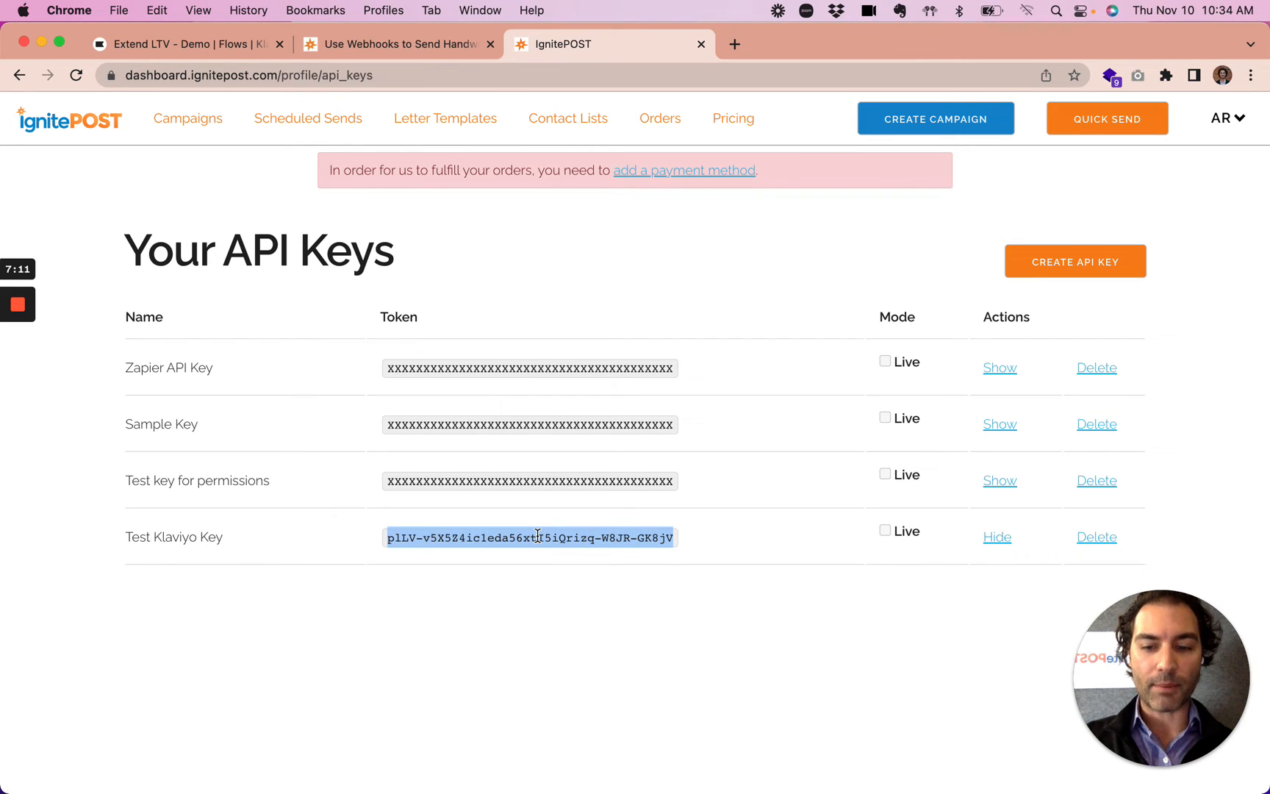
click(160, 48)
click(202, 408)
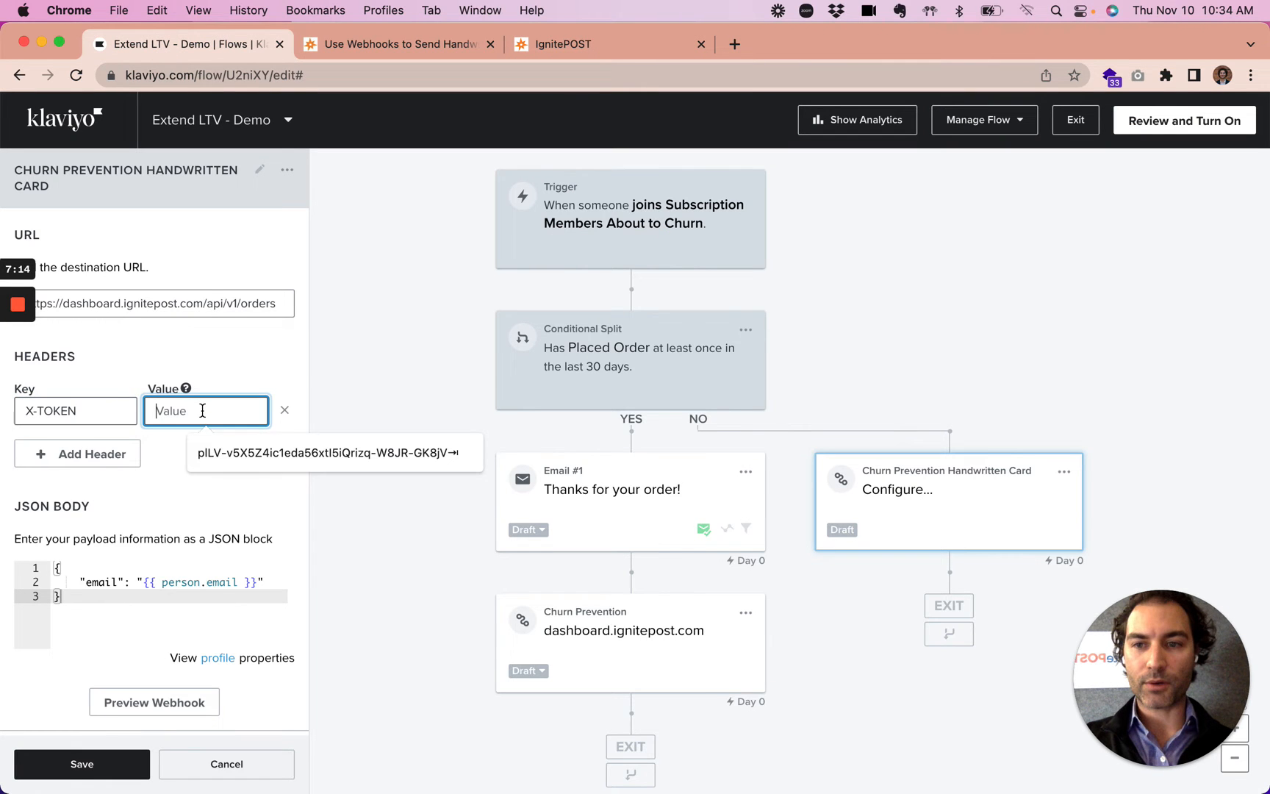
key(super+v)
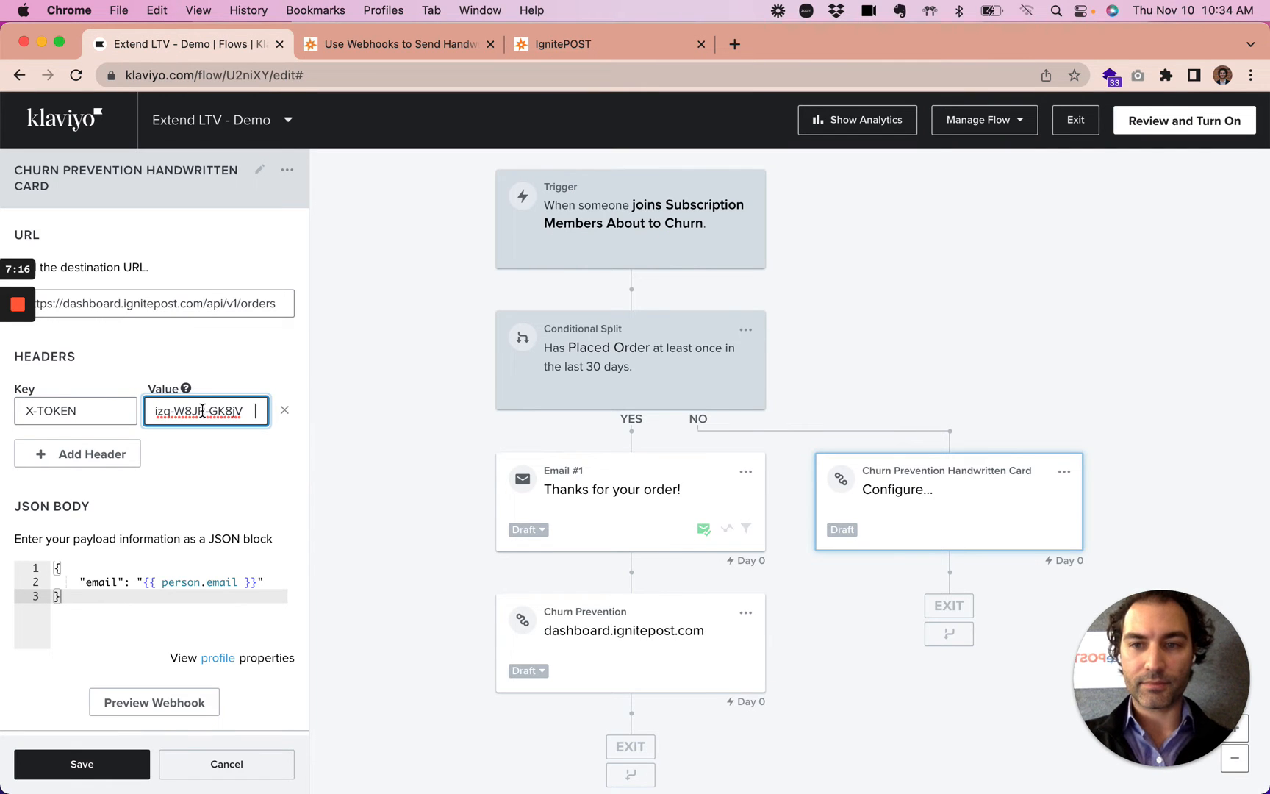
Step: Clear the X-TOKEN header's value and re-enter the copied API token as plain text without source formatting
key(super+a)
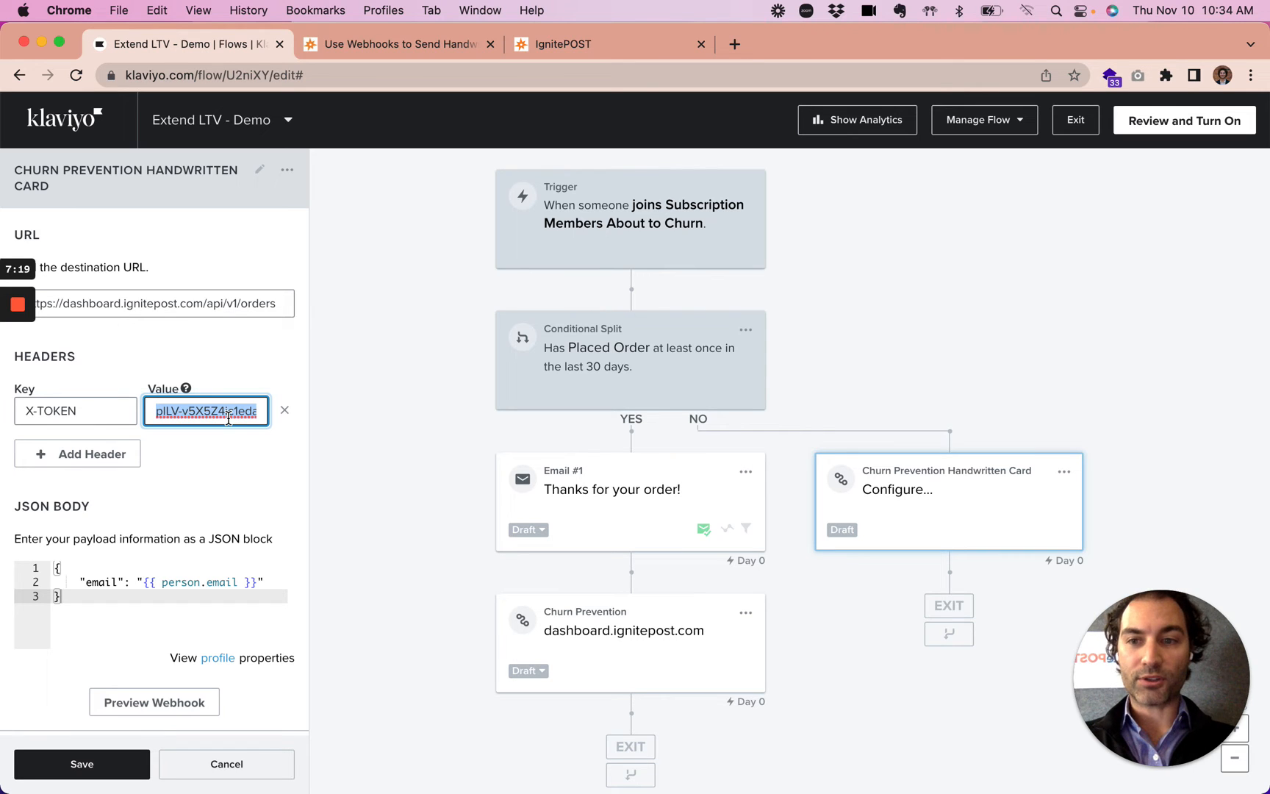
key(BackSpace)
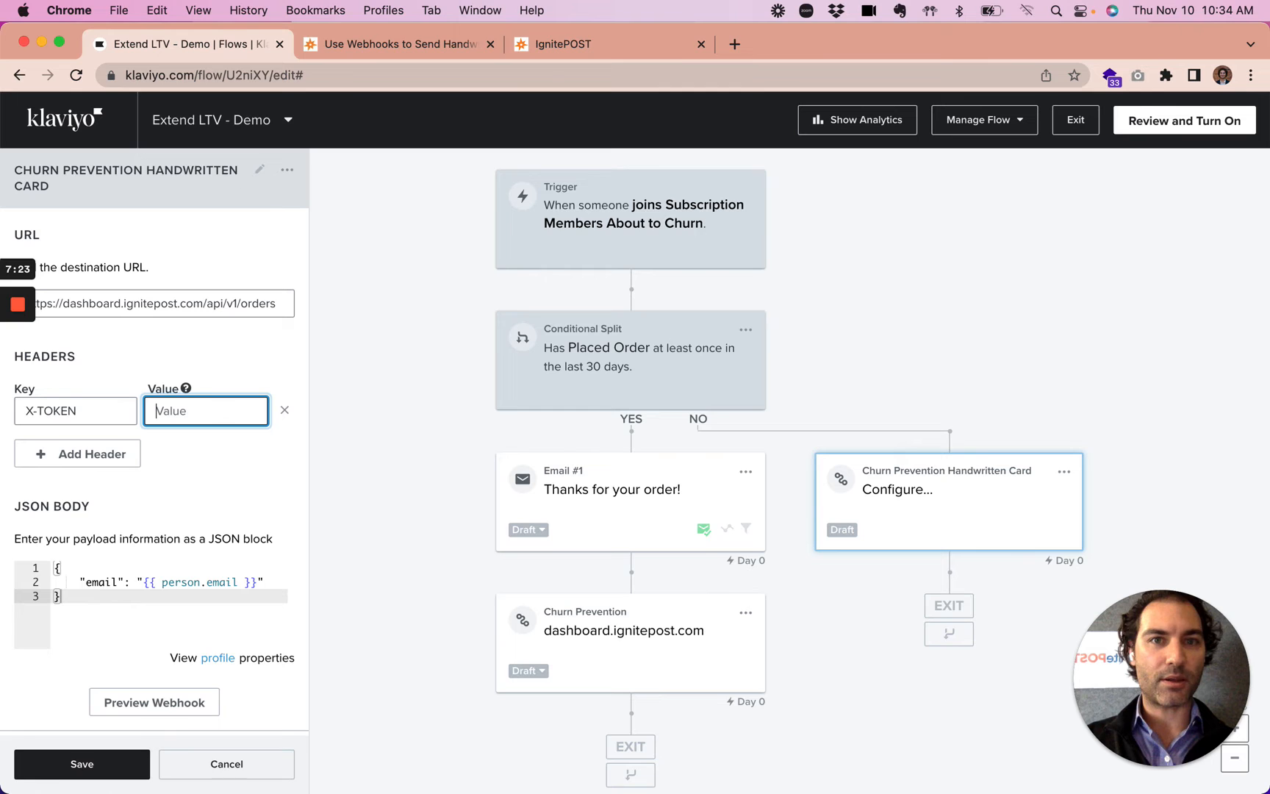
click(158, 11)
click(171, 145)
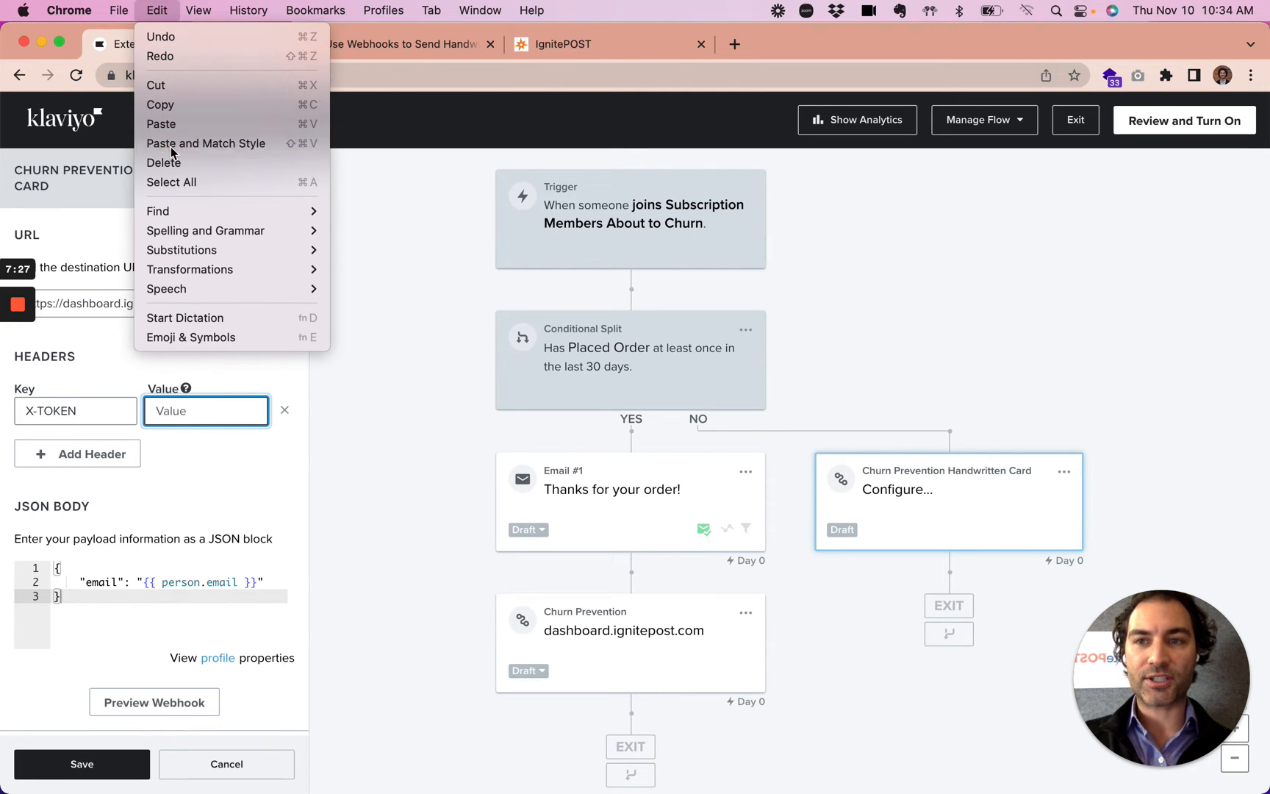
right_click(178, 410)
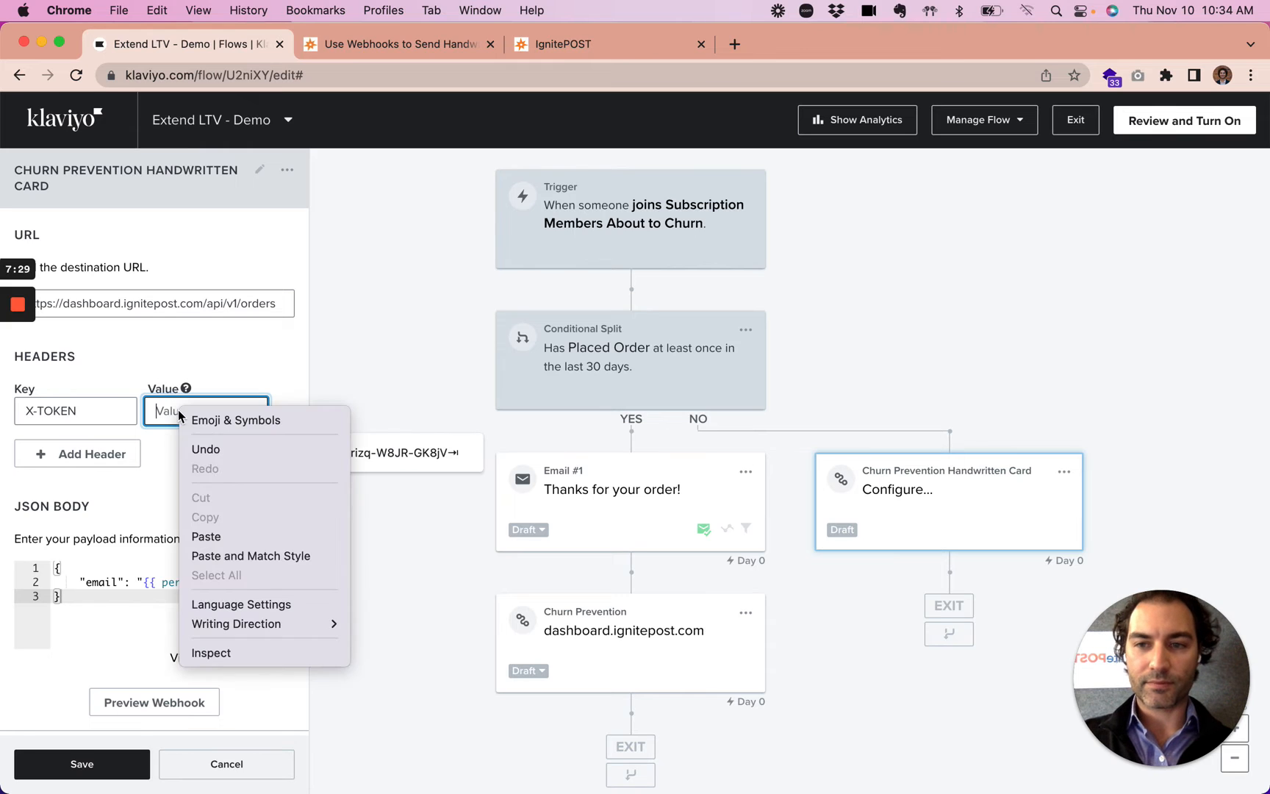
click(211, 556)
click(189, 502)
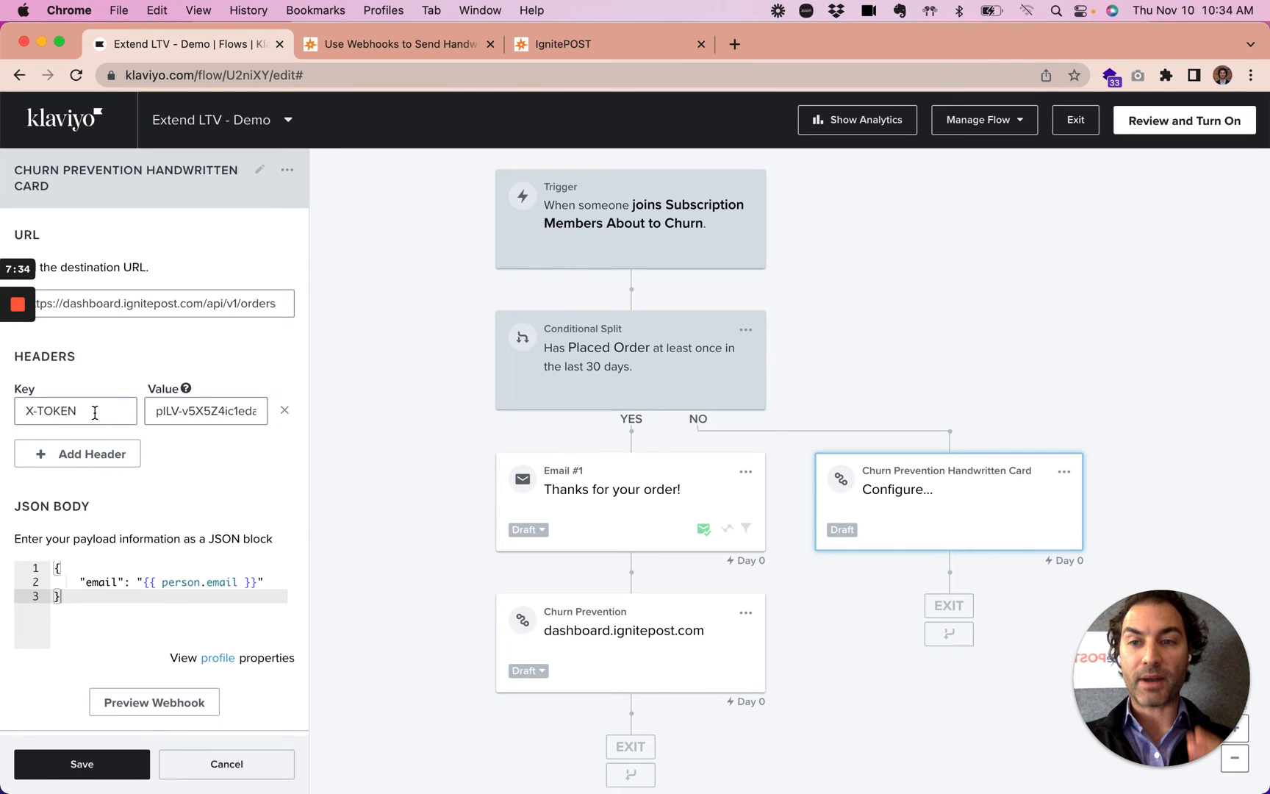
Step: Switch to the IgnitePOST blog guide and copy the complete JSON body template from section 8
scroll(212, 501, down, 2)
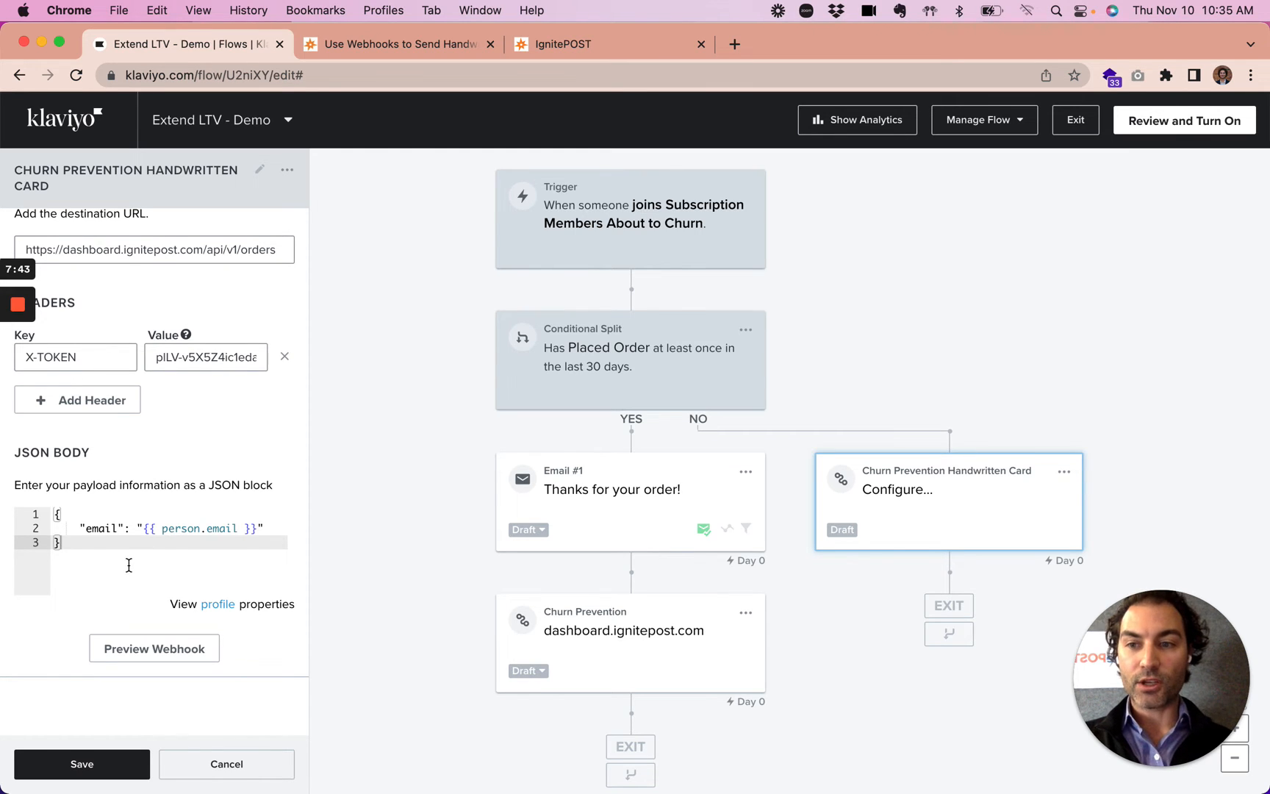
click(363, 44)
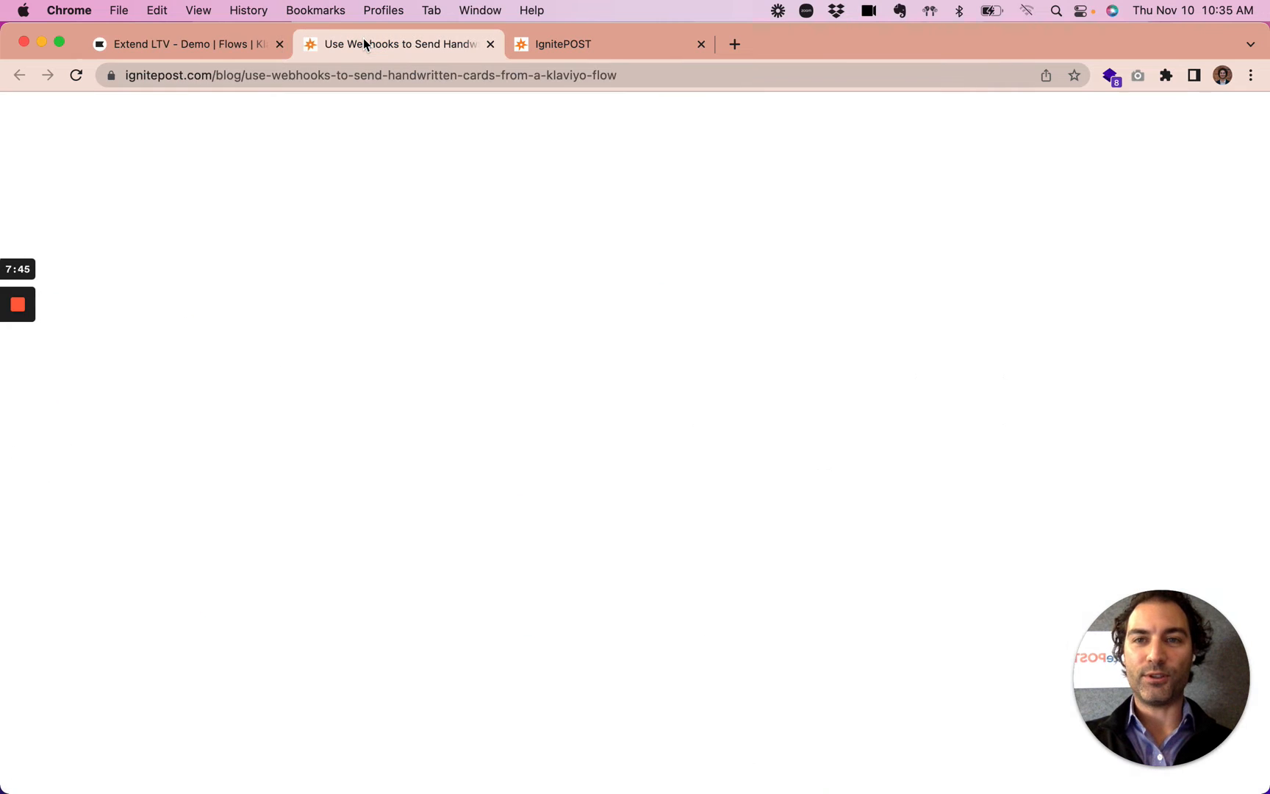
scroll(402, 521, down, 10)
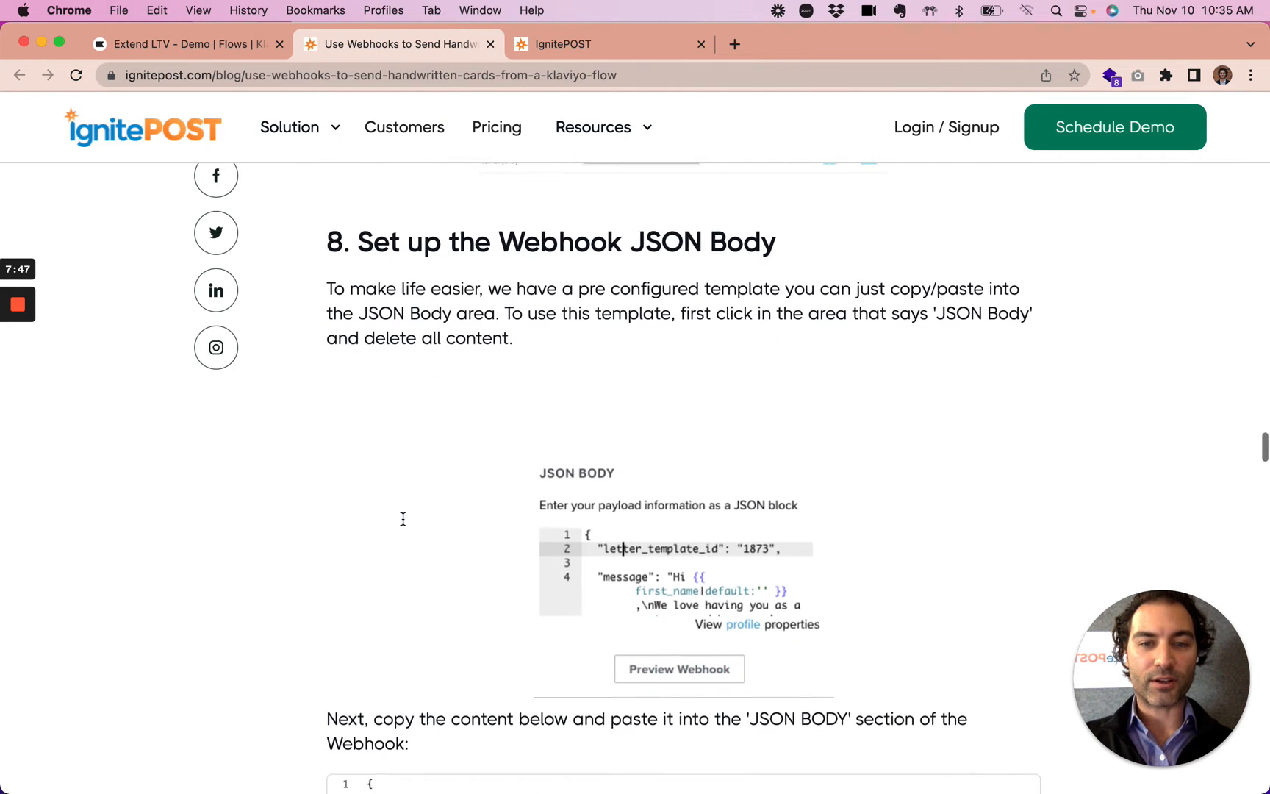
scroll(402, 522, down, 6)
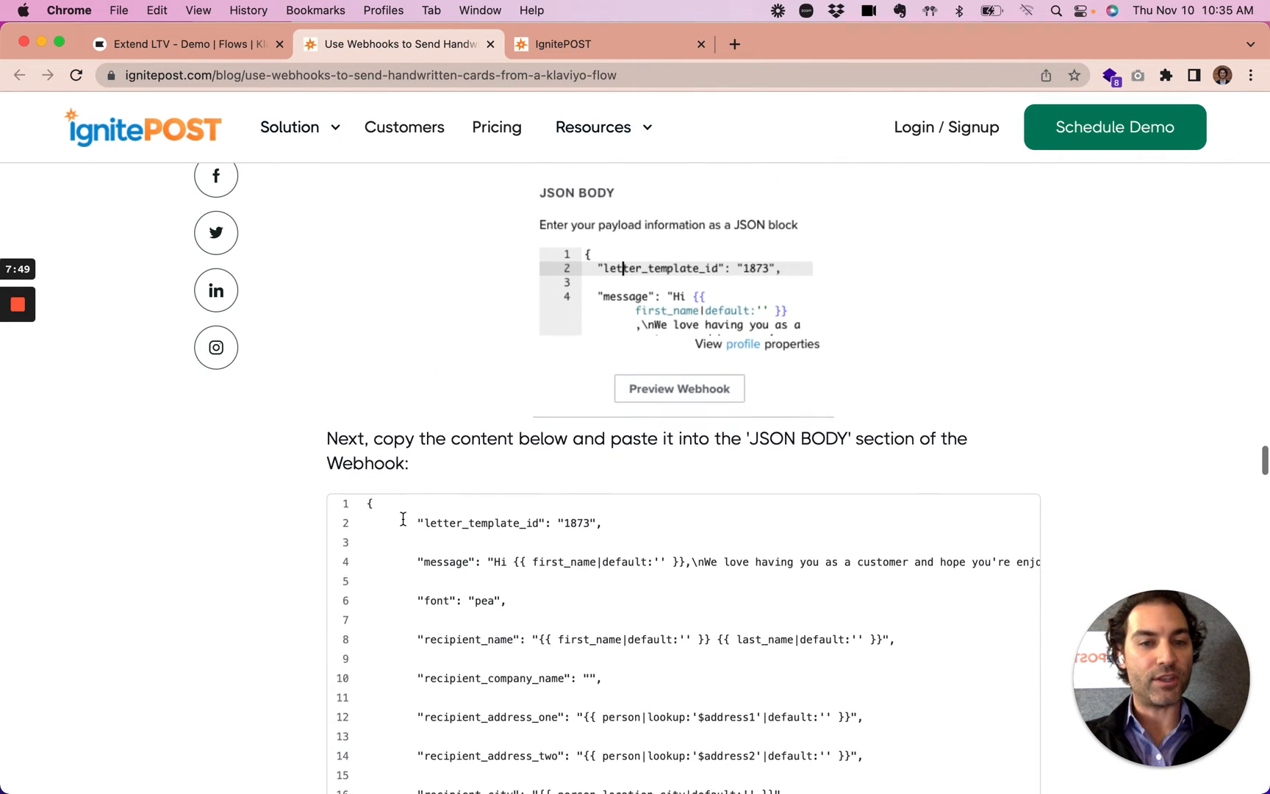
scroll(402, 519, down, 8)
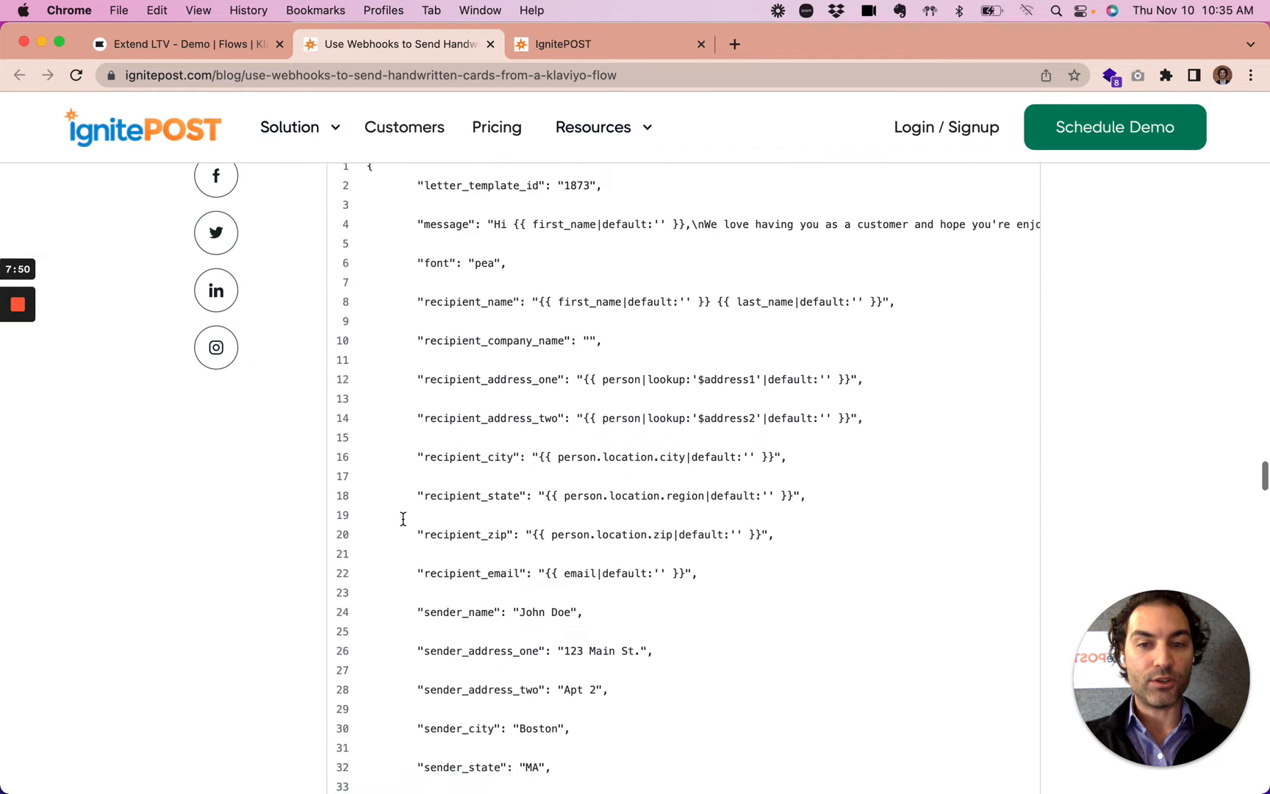
scroll(402, 519, down, 2)
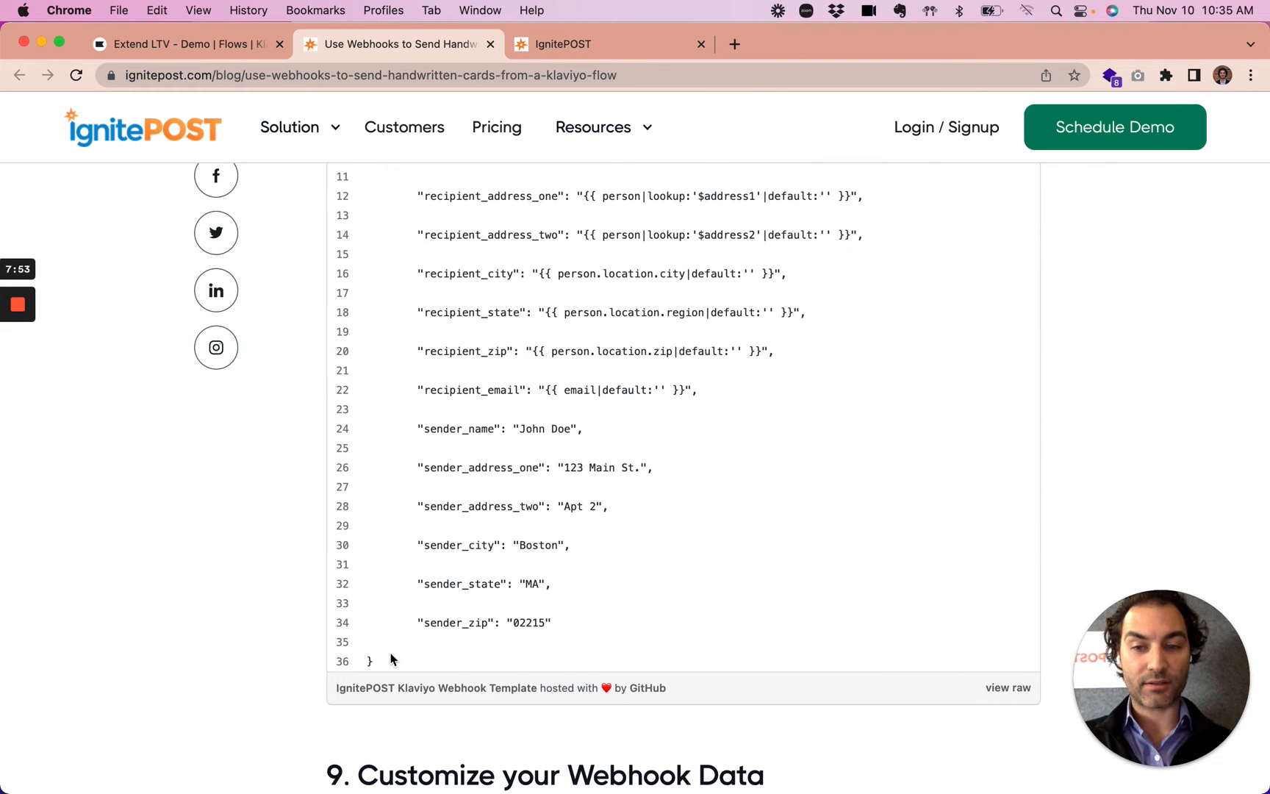
drag(388, 660, 369, 383)
scroll(380, 603, up, 9)
scroll(360, 440, up, 1)
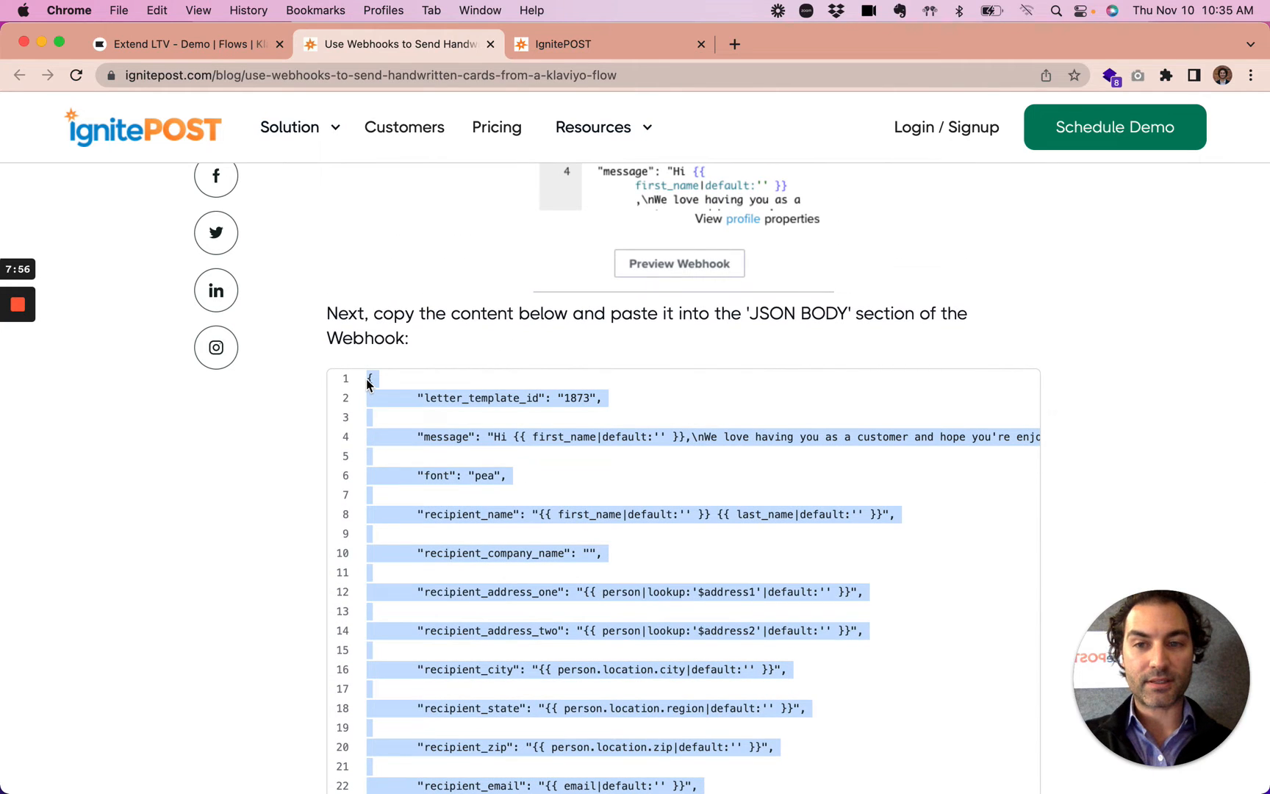
key(super+c)
Step: Return to the Klaviyo flow and replace the webhook's default JSON body with the copied IgnitePOST template as plain text
click(162, 43)
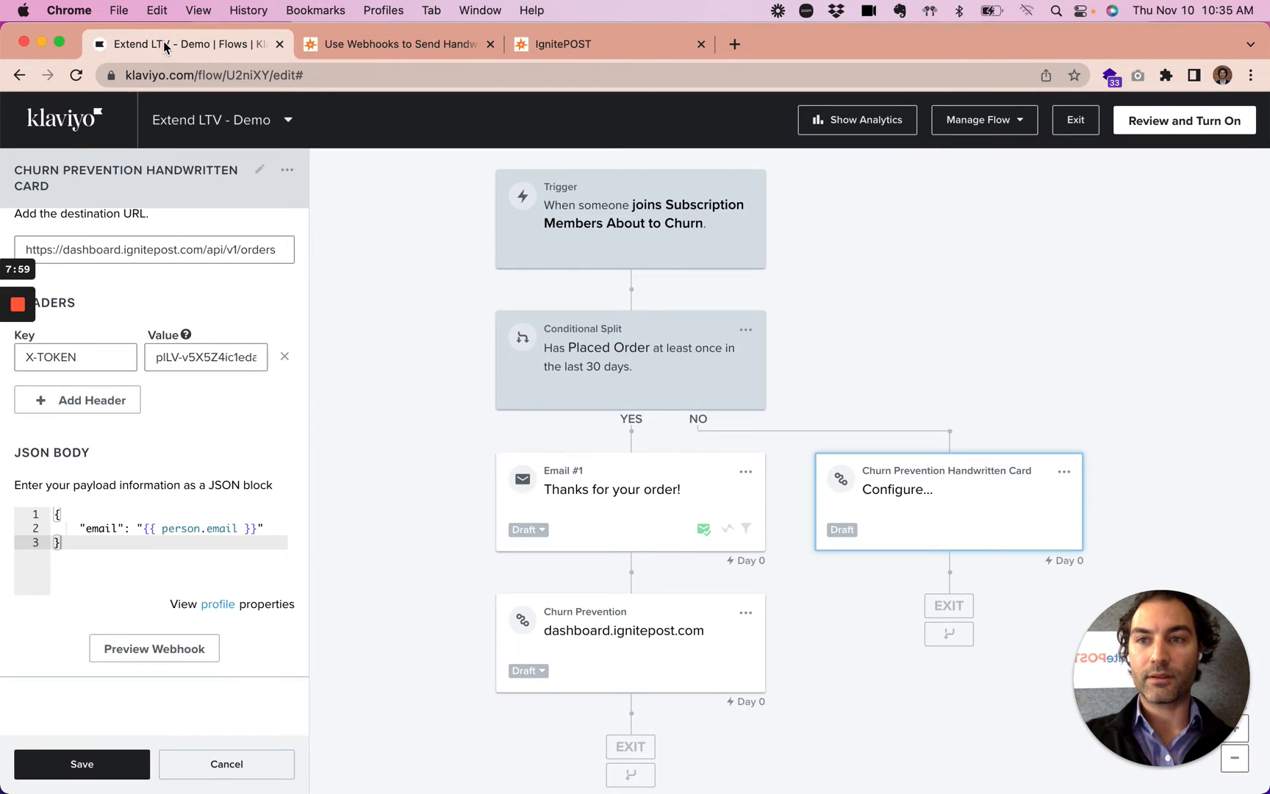
drag(113, 559, 56, 511)
key(BackSpace)
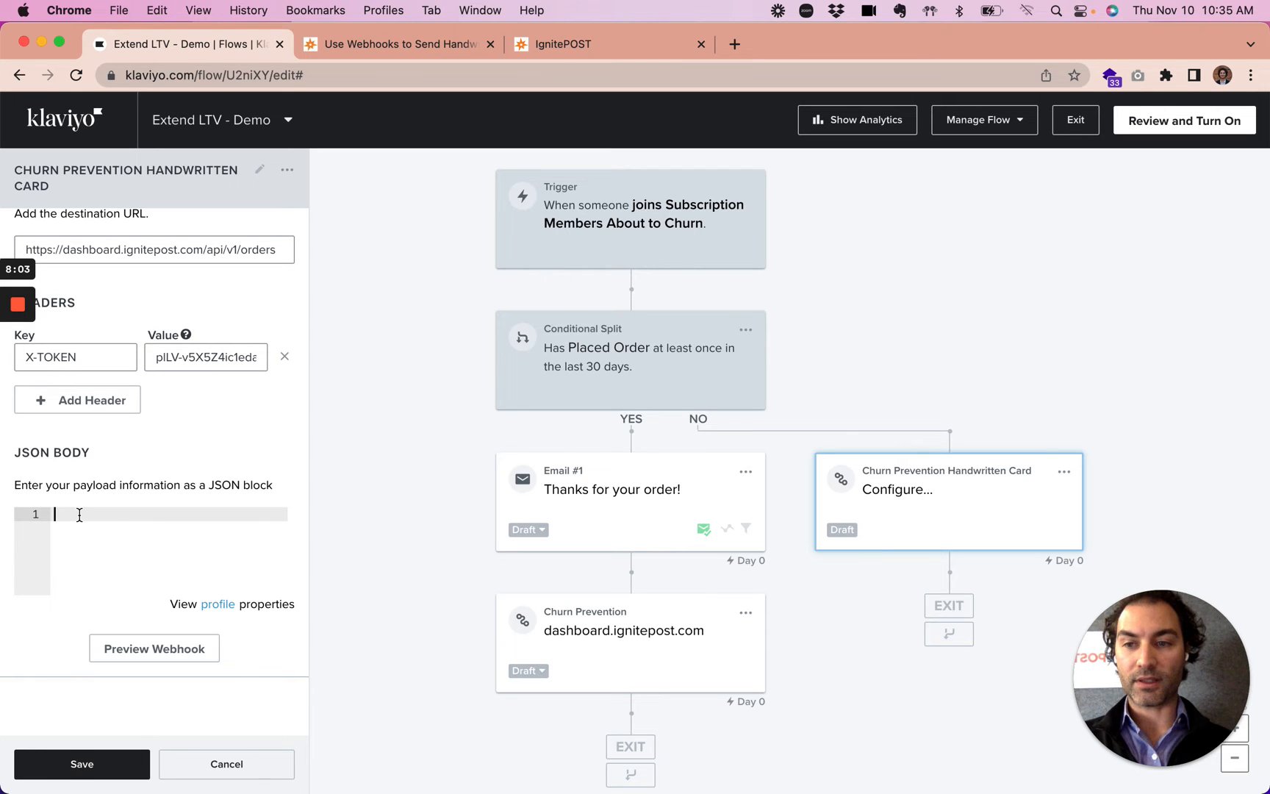
right_click(79, 515)
click(117, 648)
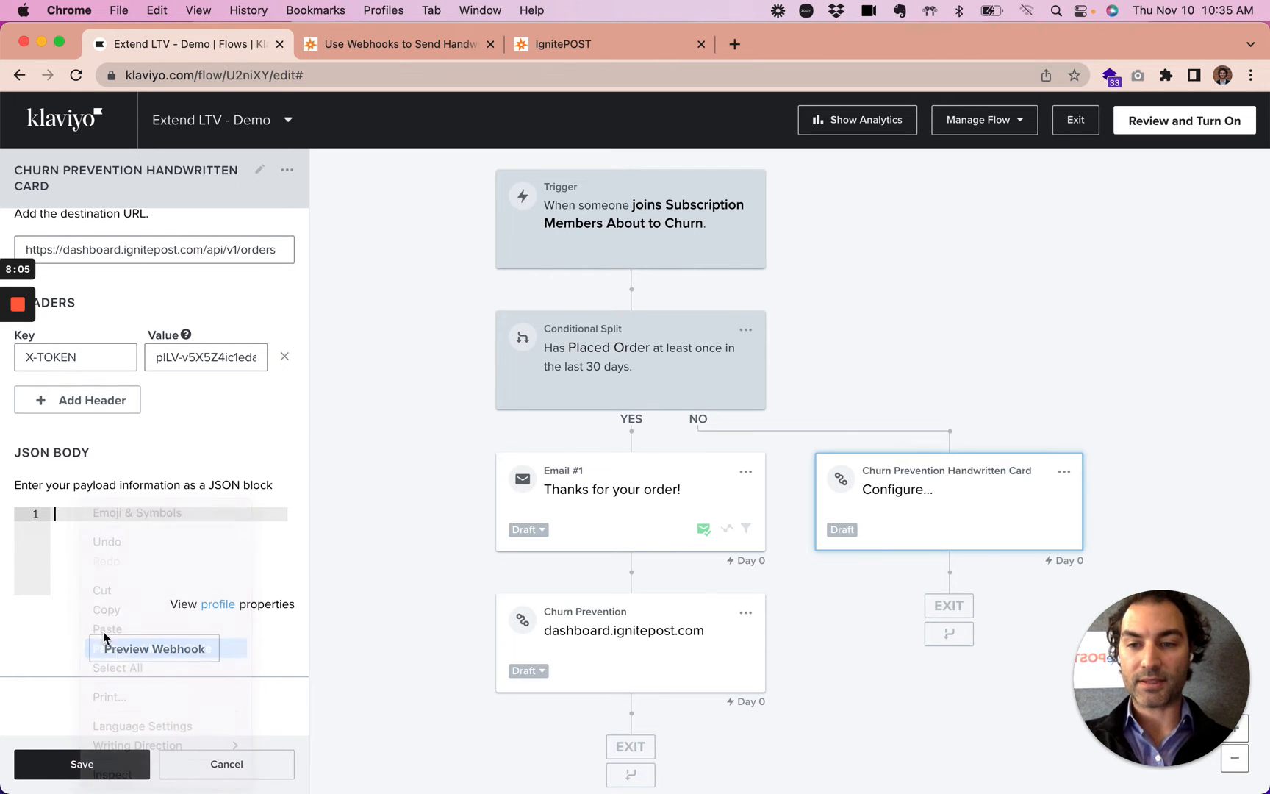
Step: Examine the beginning of the webhook's JSON body, especially the message text and the letter_template_id line
scroll(80, 559, up, 15)
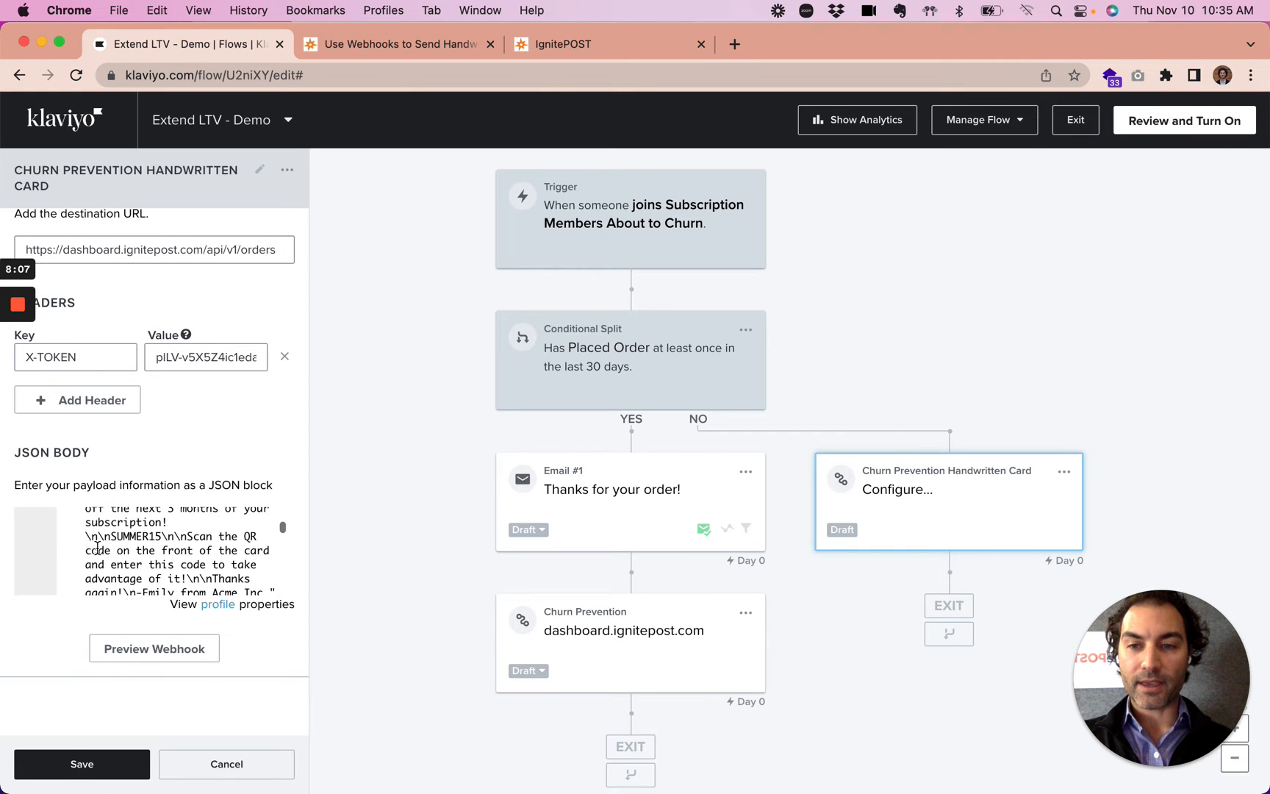
scroll(97, 548, up, 1)
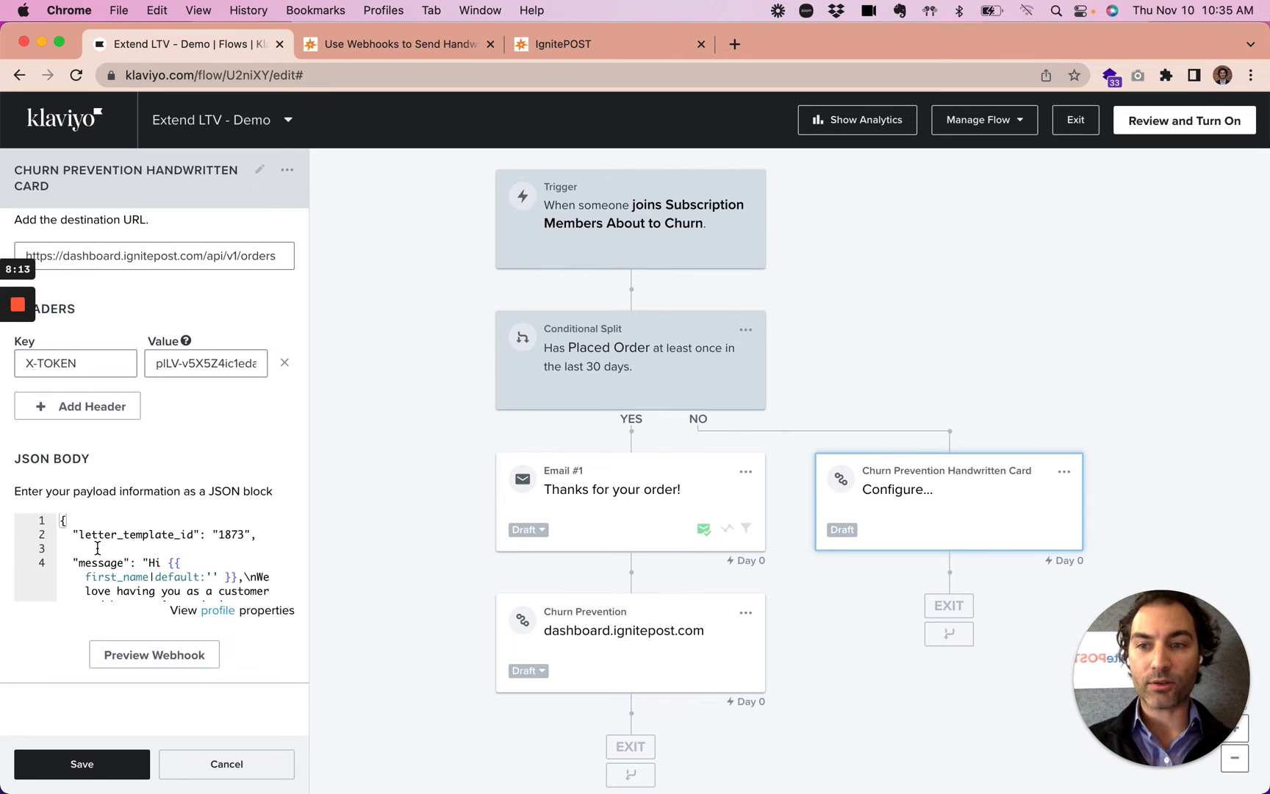
scroll(97, 547, down, 5)
scroll(97, 547, up, 5)
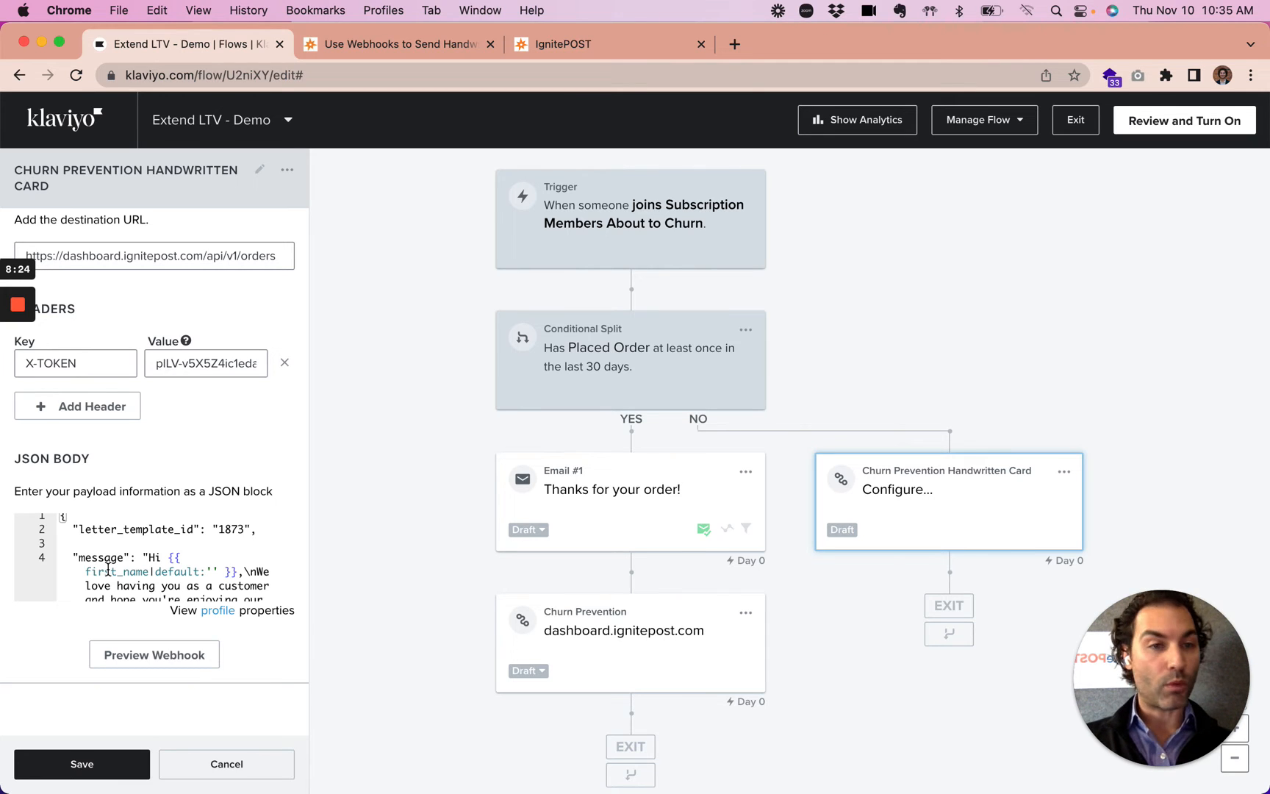
scroll(144, 564, up, 2)
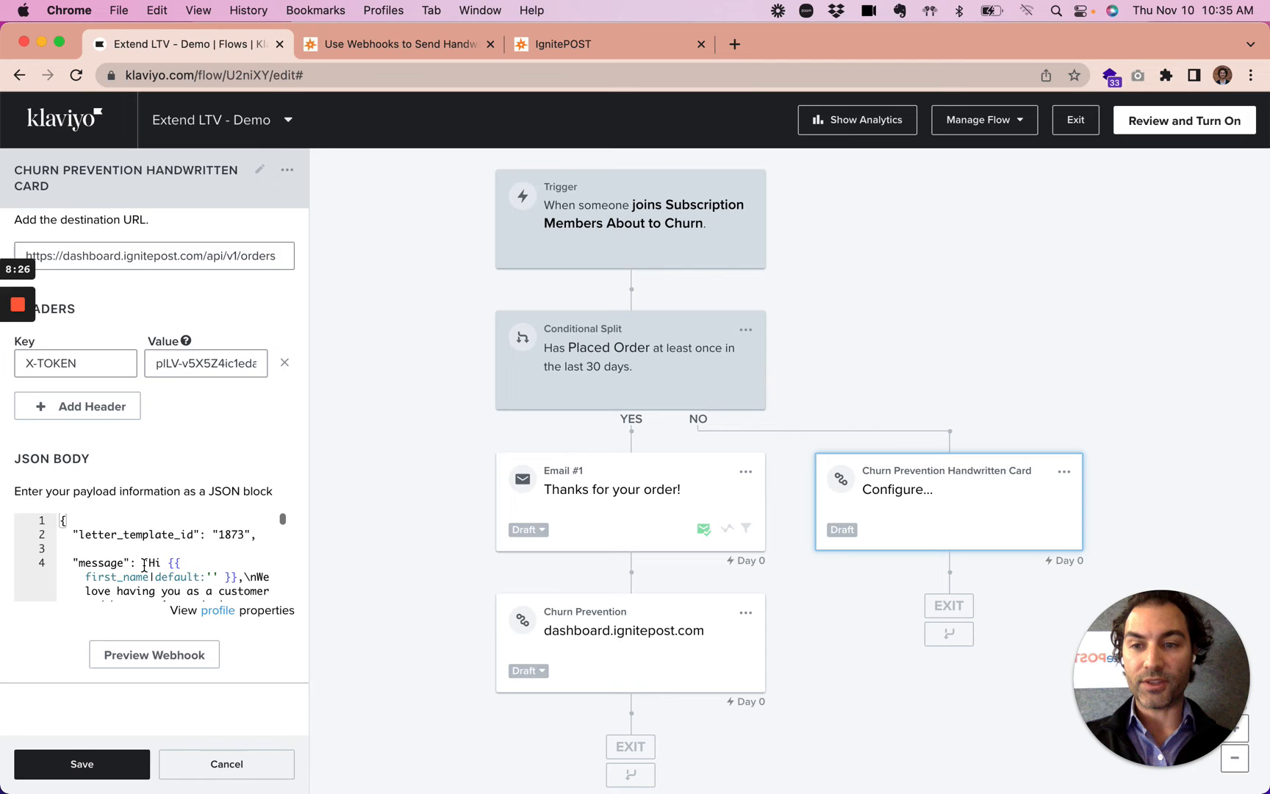
scroll(147, 527, down, 2)
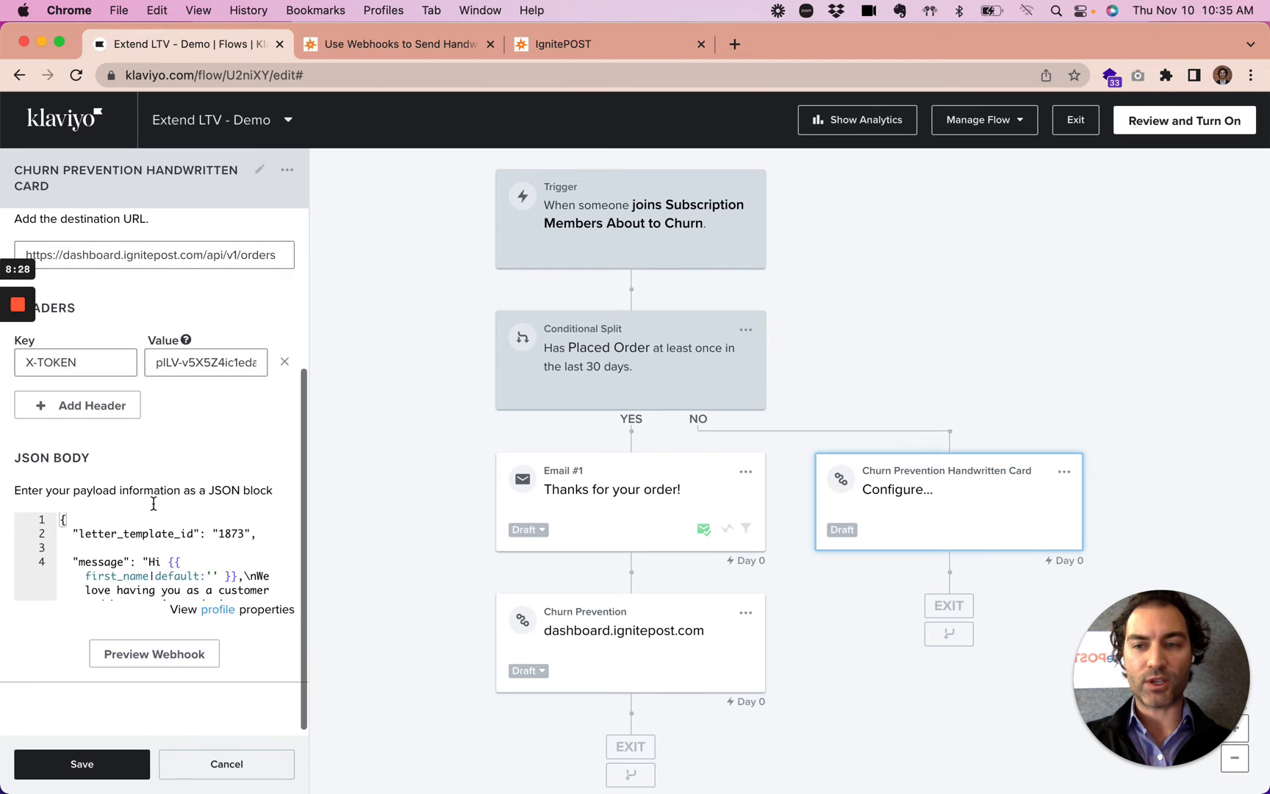
click(112, 531)
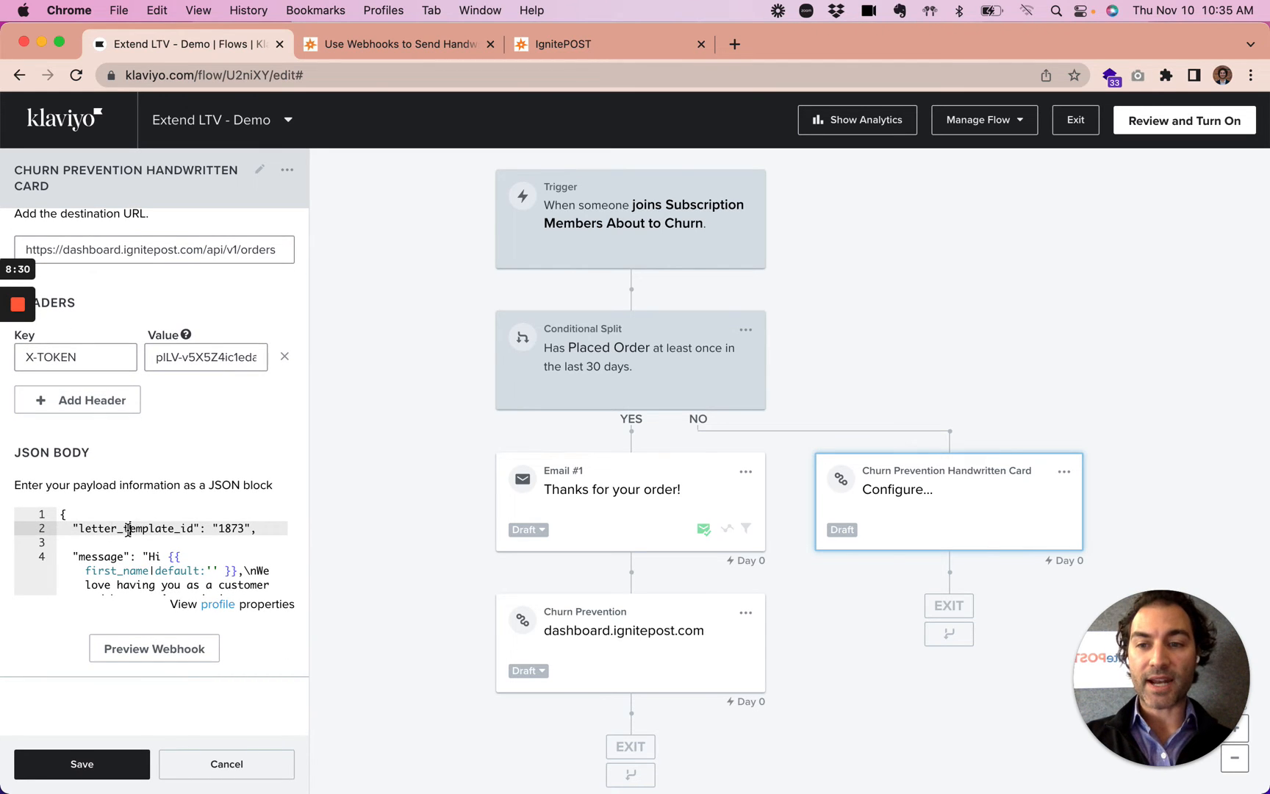
double_click(128, 529)
click(128, 530)
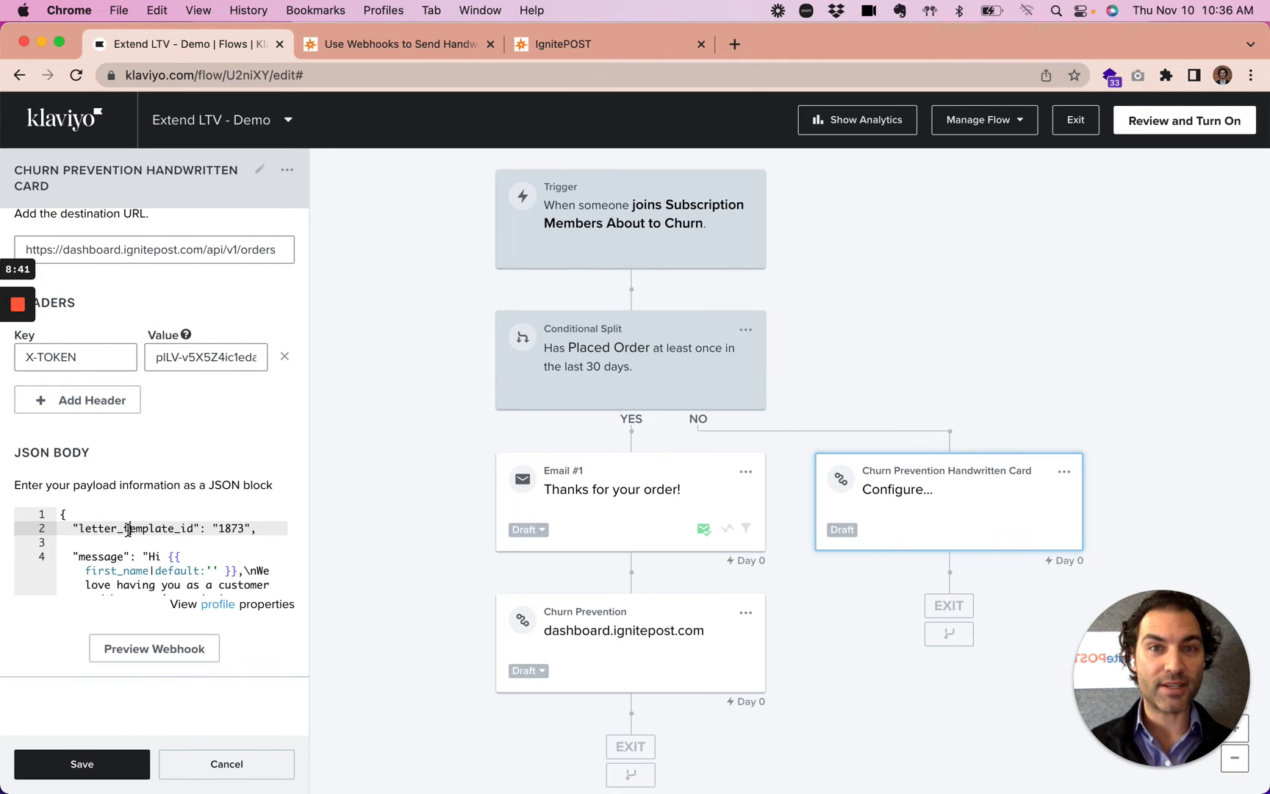
Step: Switch to the IgnitePOST dashboard, view the Churn Prevention letter template and select the template ID in its page address
click(421, 47)
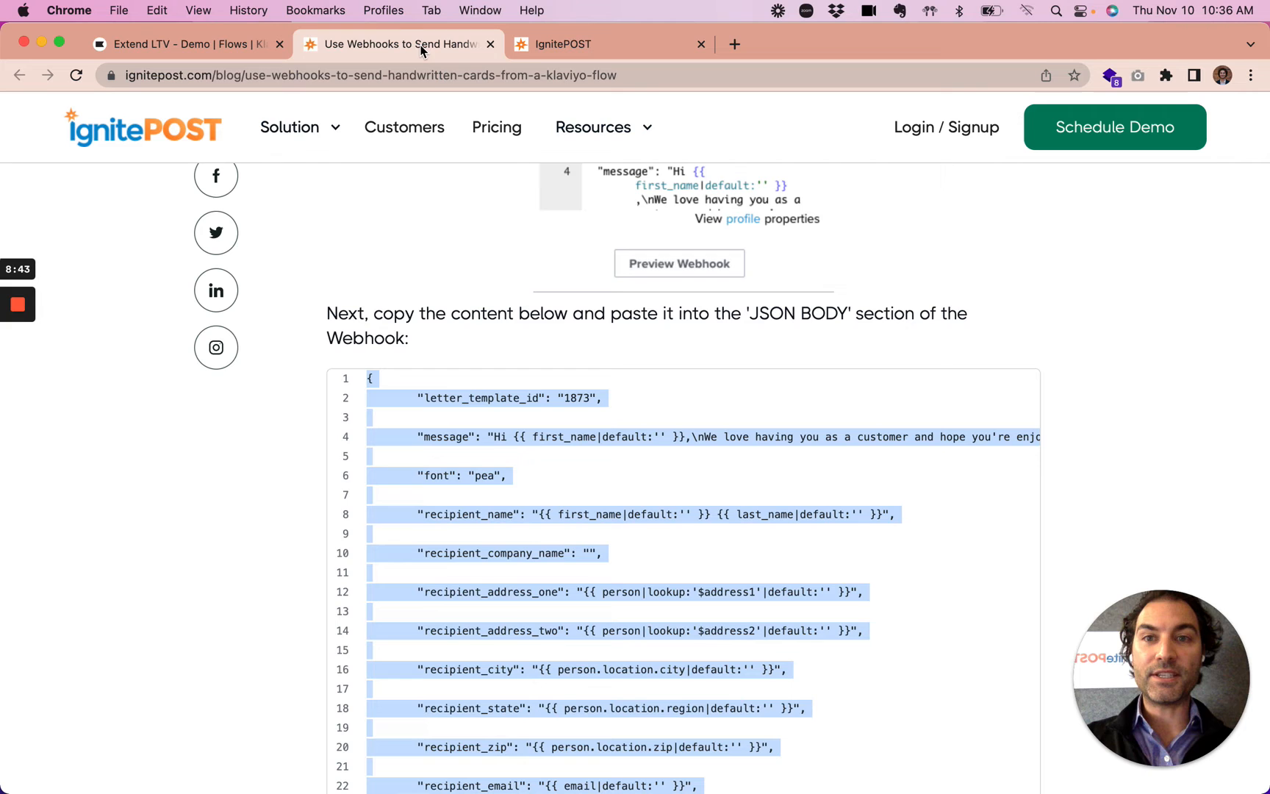
click(563, 45)
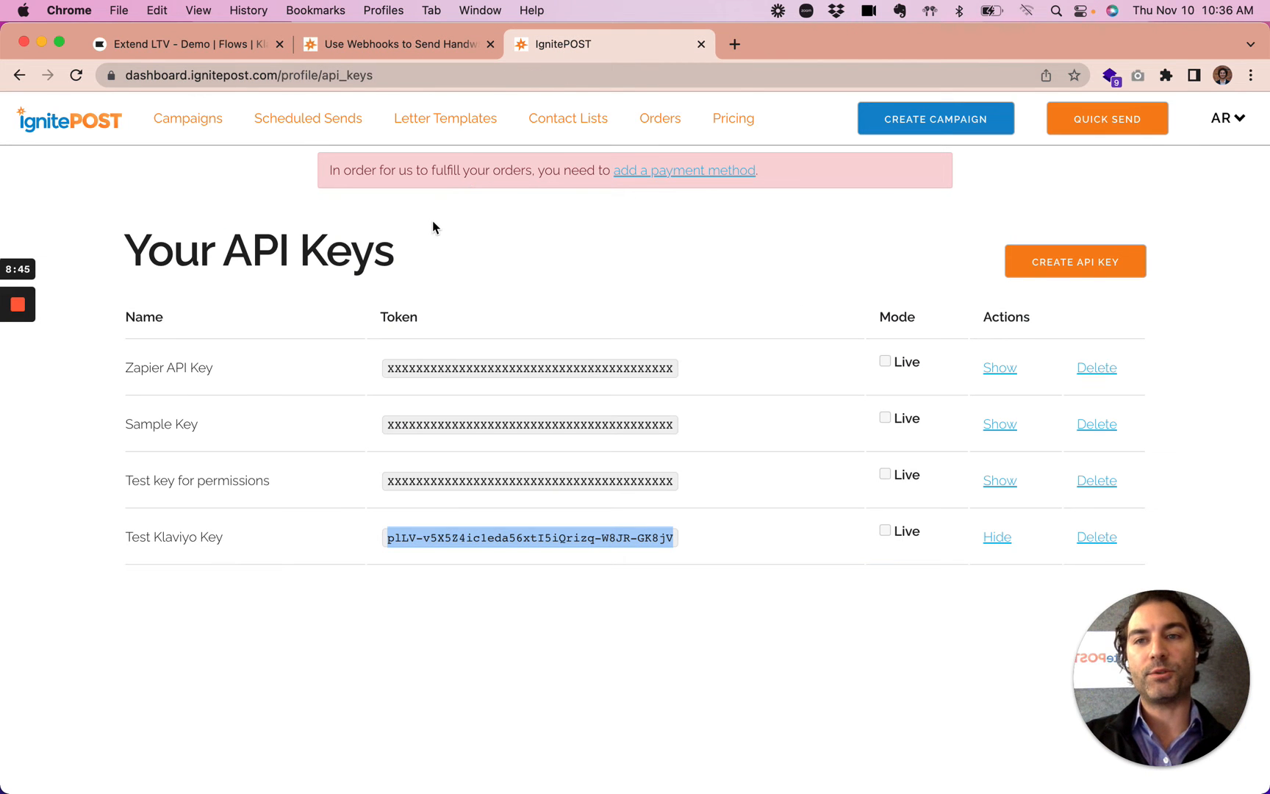
click(427, 125)
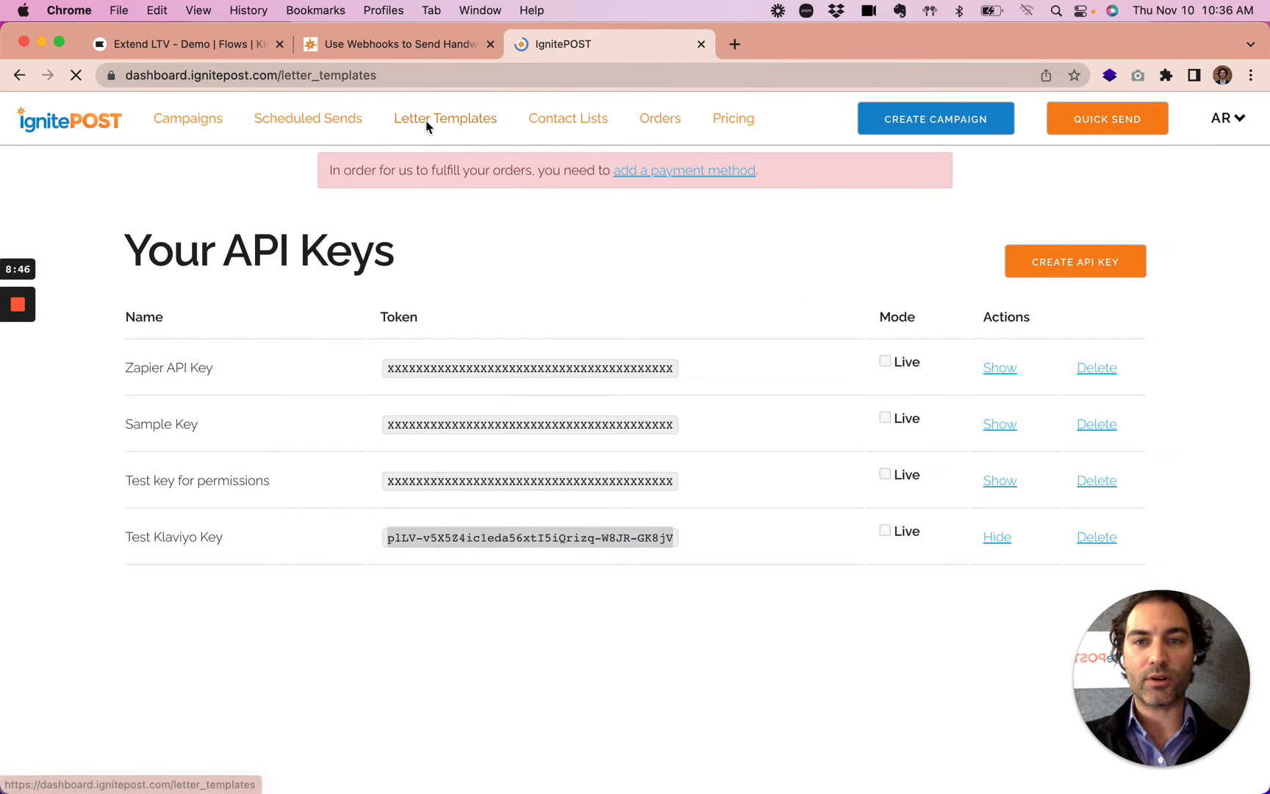
scroll(386, 520, down, 5)
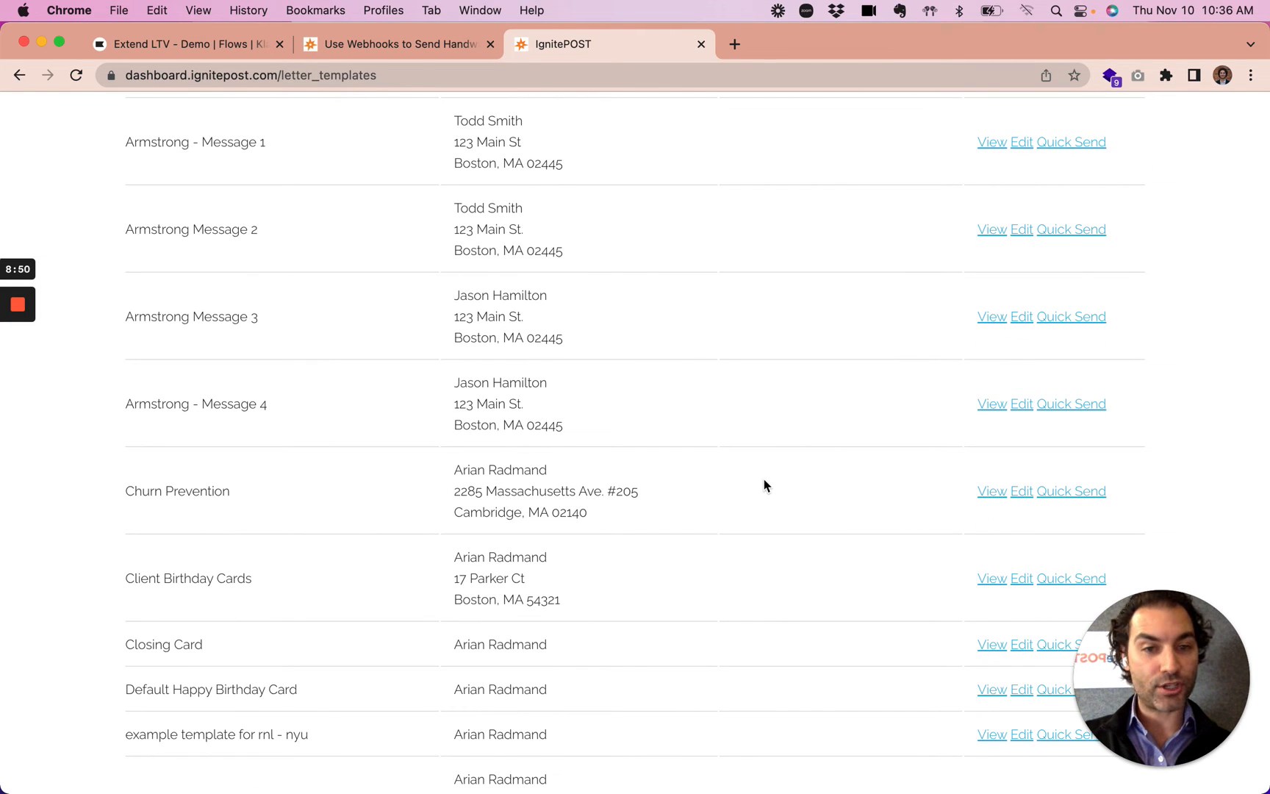
click(991, 493)
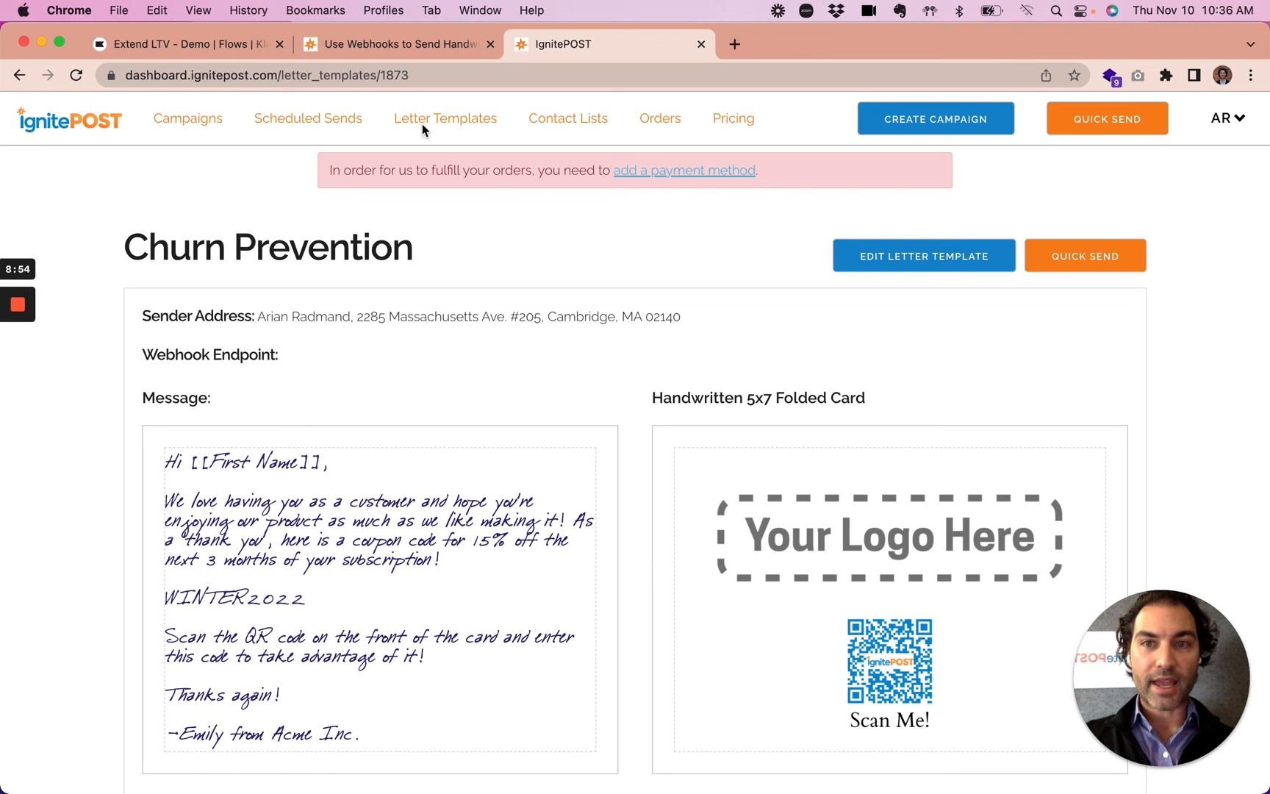
drag(414, 76, 382, 76)
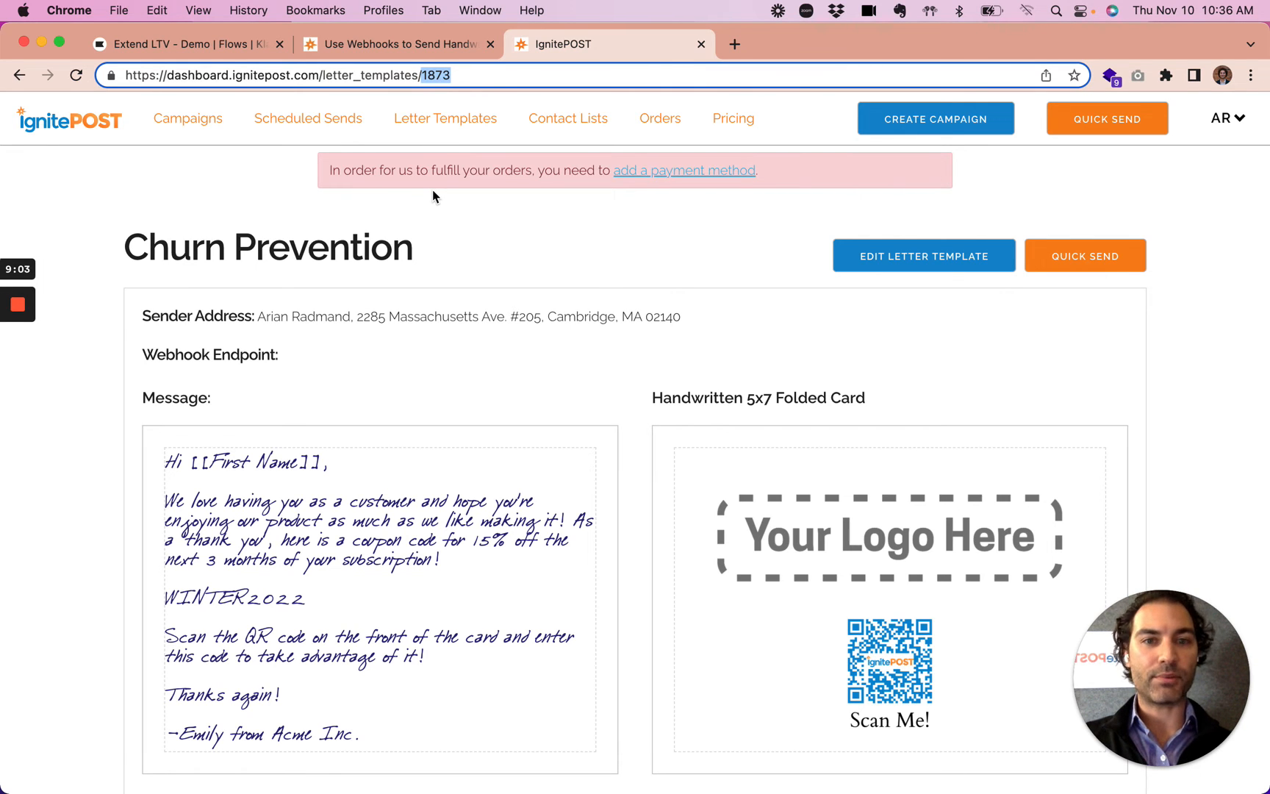
Step: Return to the Klaviyo flow and check the letter_template_id value against the Churn Prevention template, then review the message field
click(210, 45)
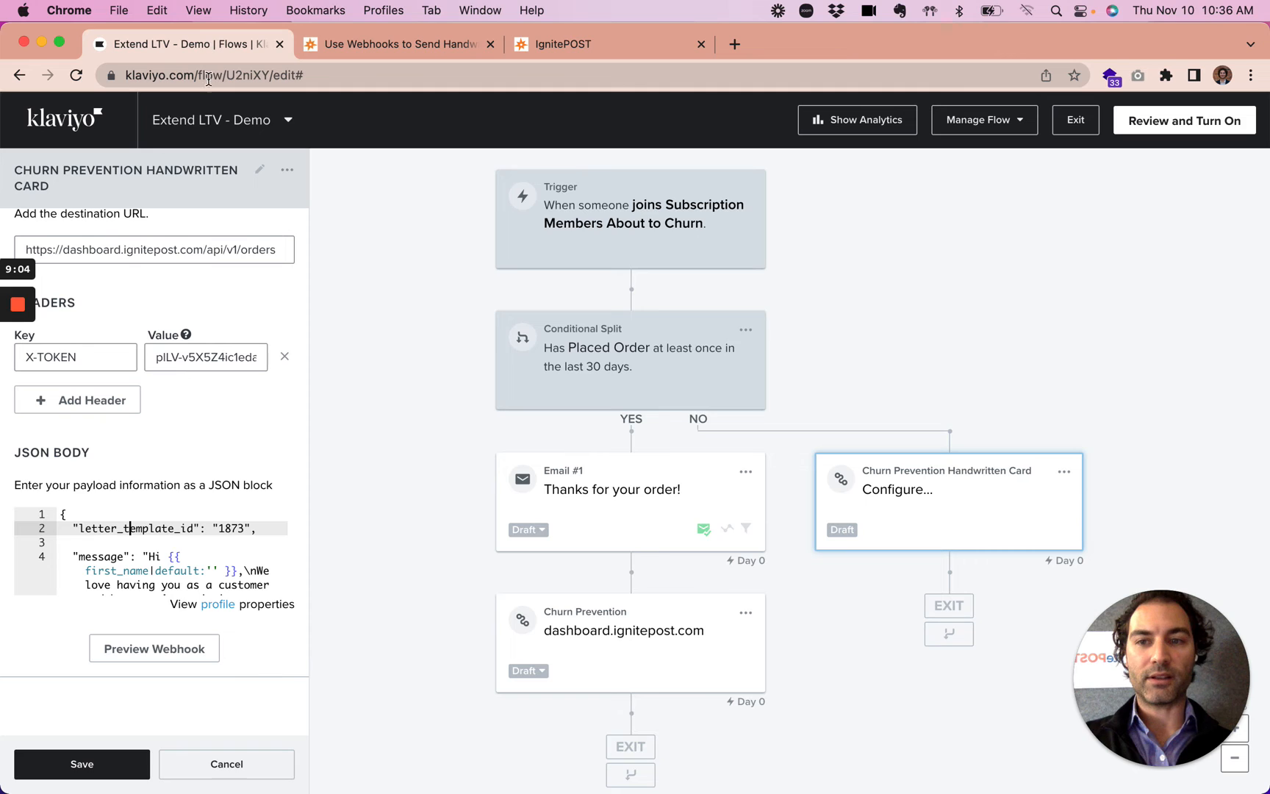
double_click(225, 528)
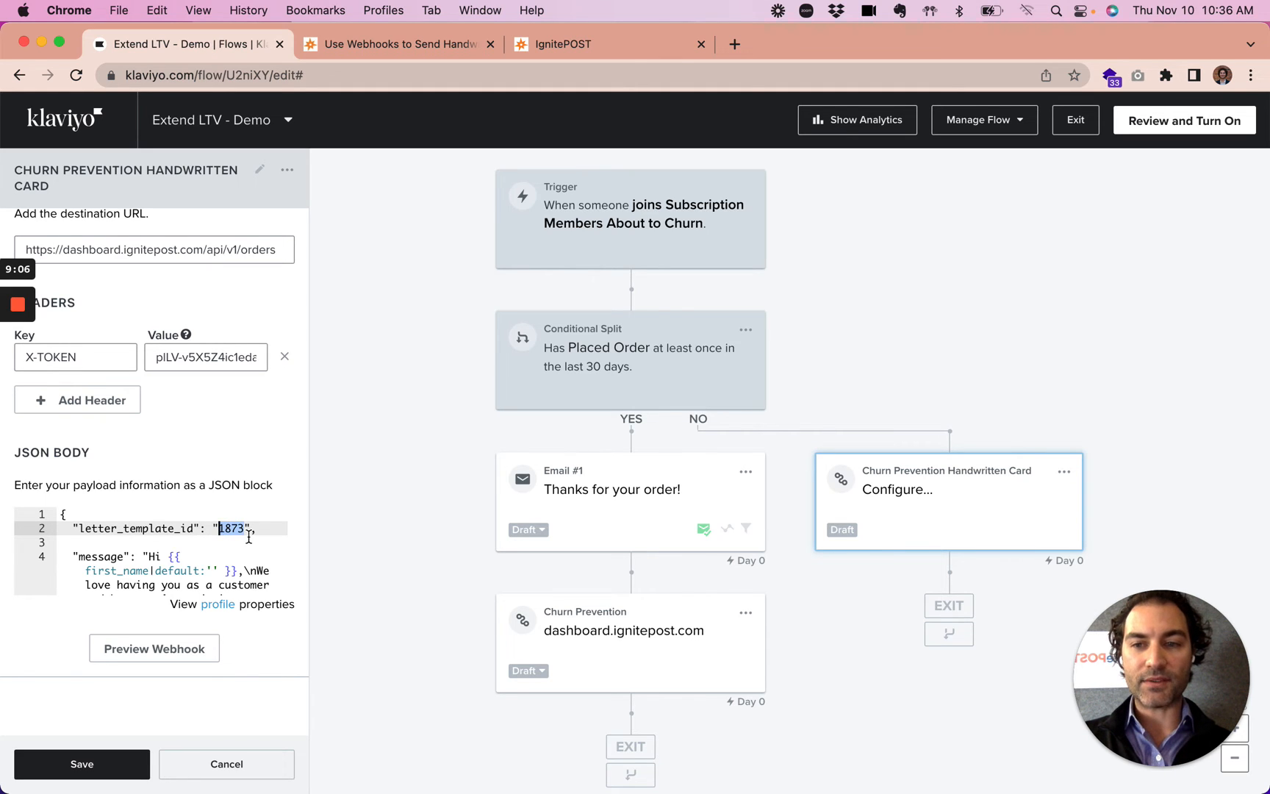
click(205, 562)
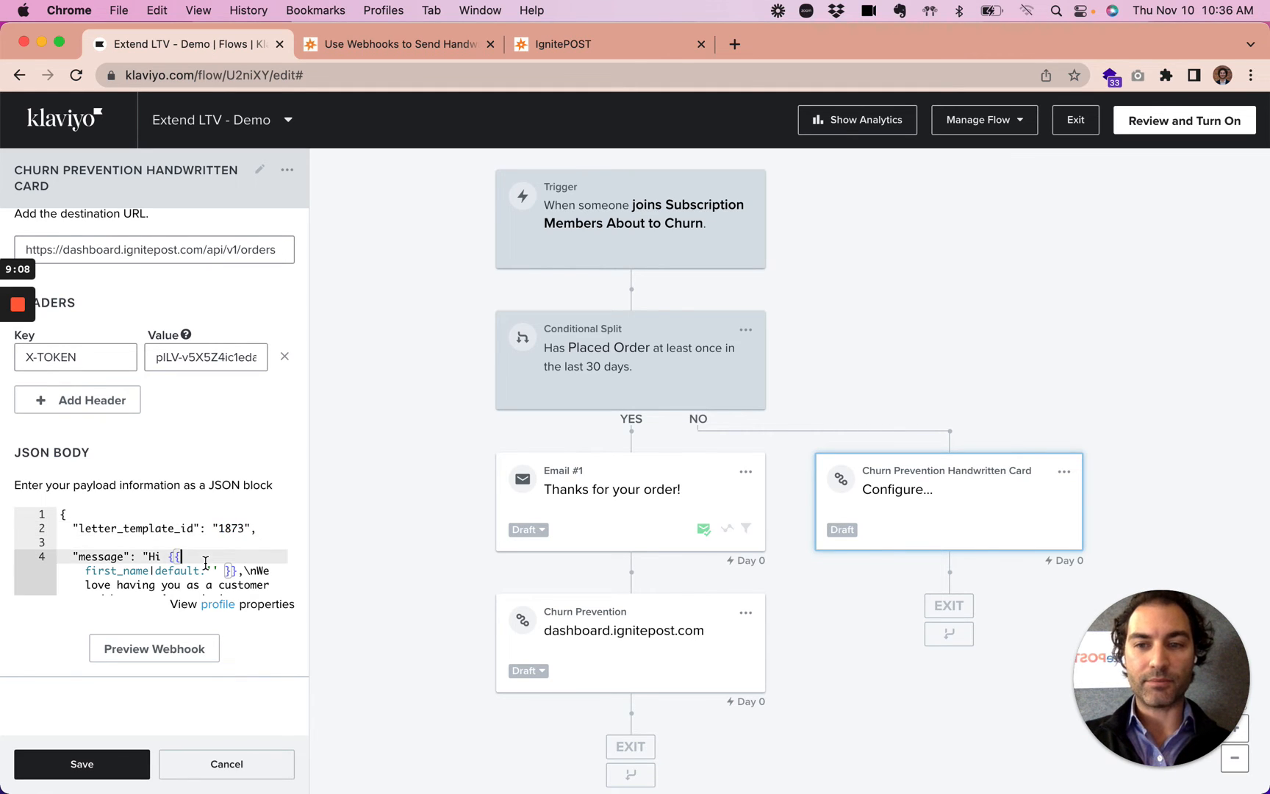
scroll(206, 562, down, 2)
scroll(206, 562, up, 2)
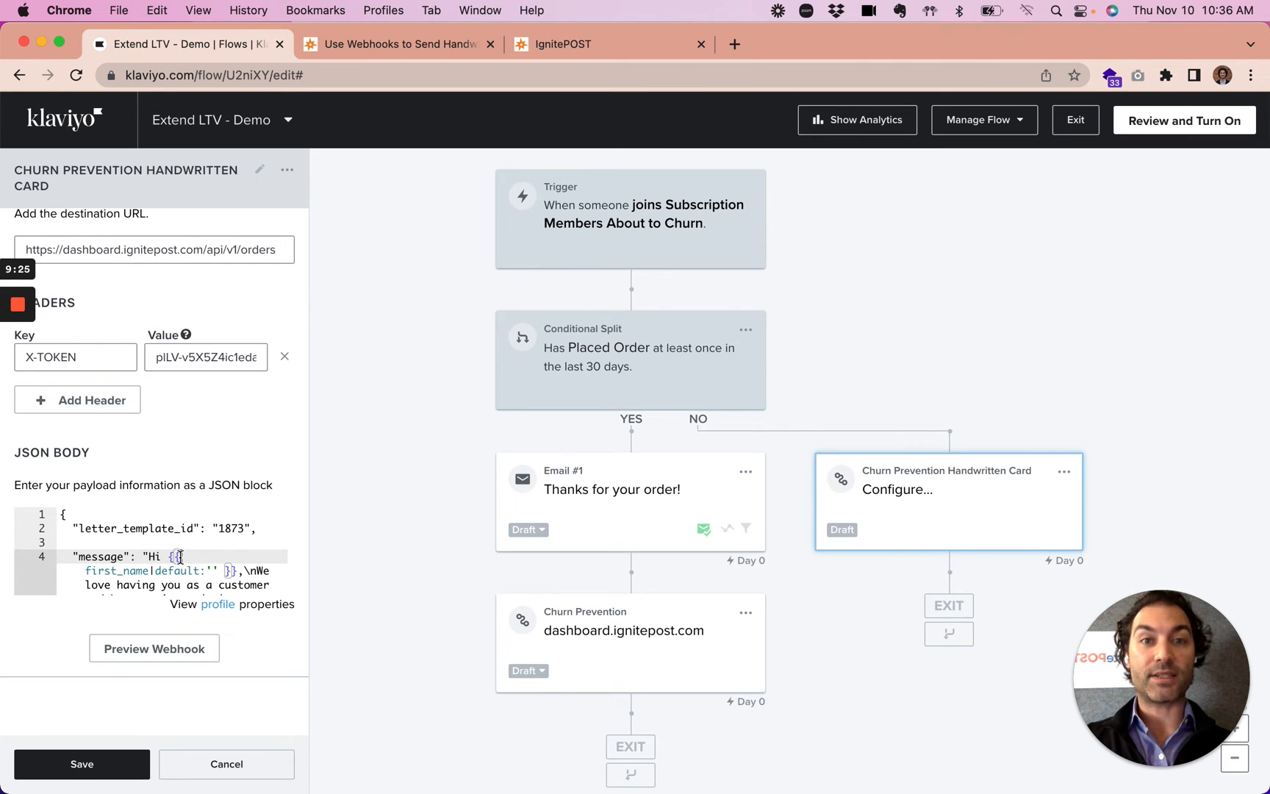
Step: Replace the SUMMER15 coupon code in the webhook's message text with WINTER2022
scroll(180, 556, down, 2)
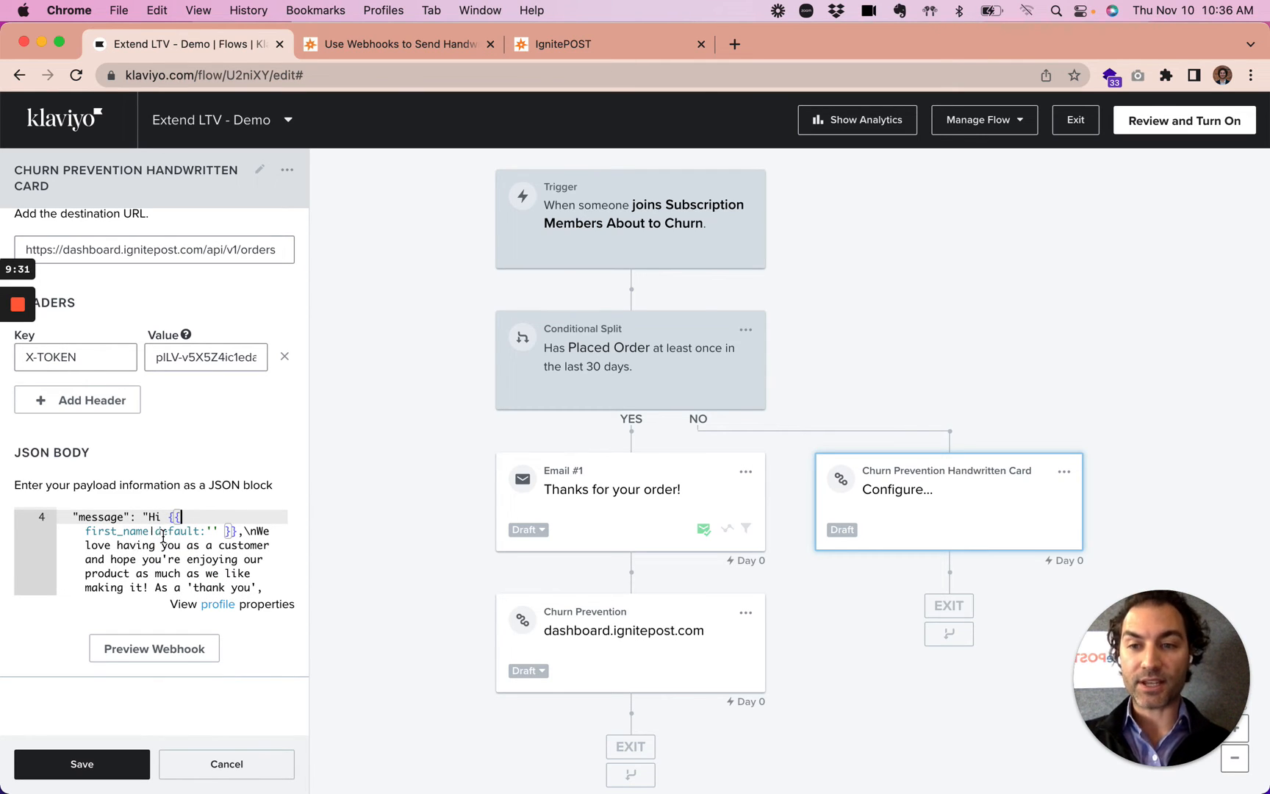
scroll(132, 544, down, 2)
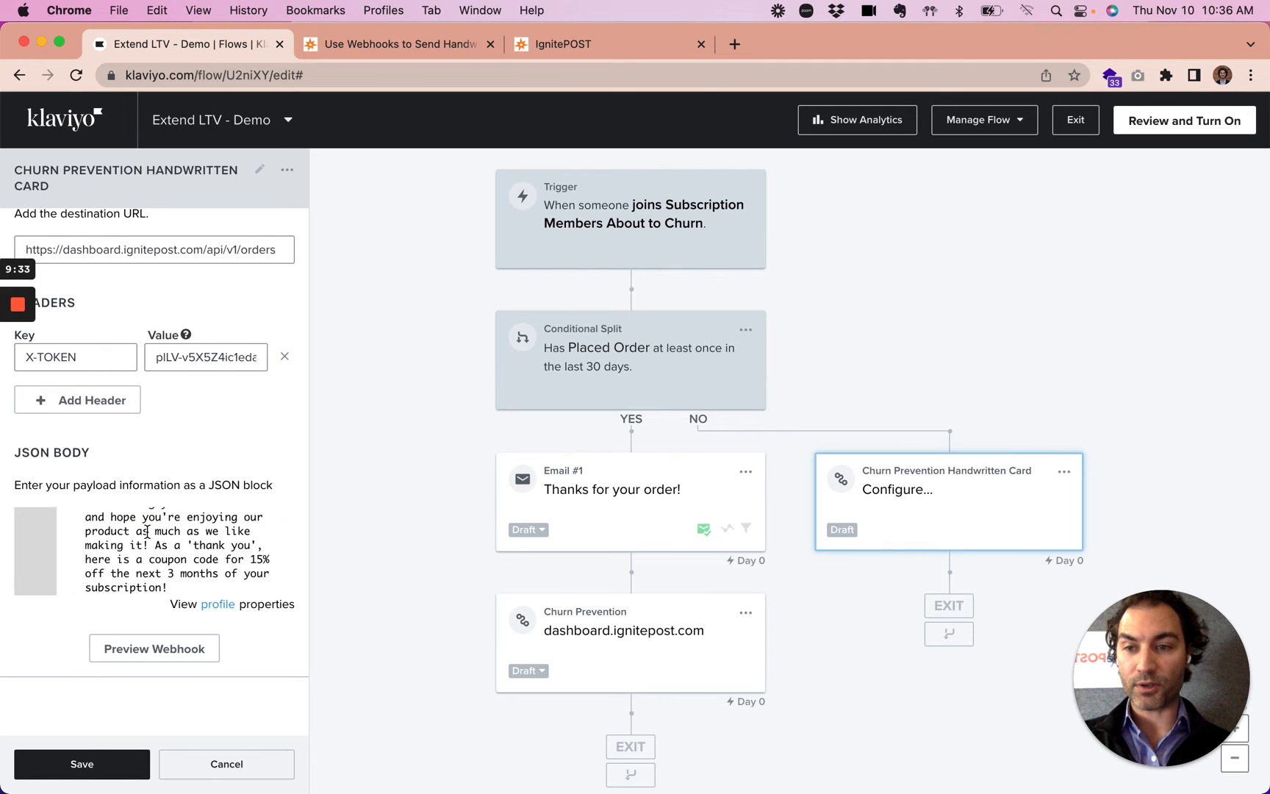
scroll(145, 530, down, 2)
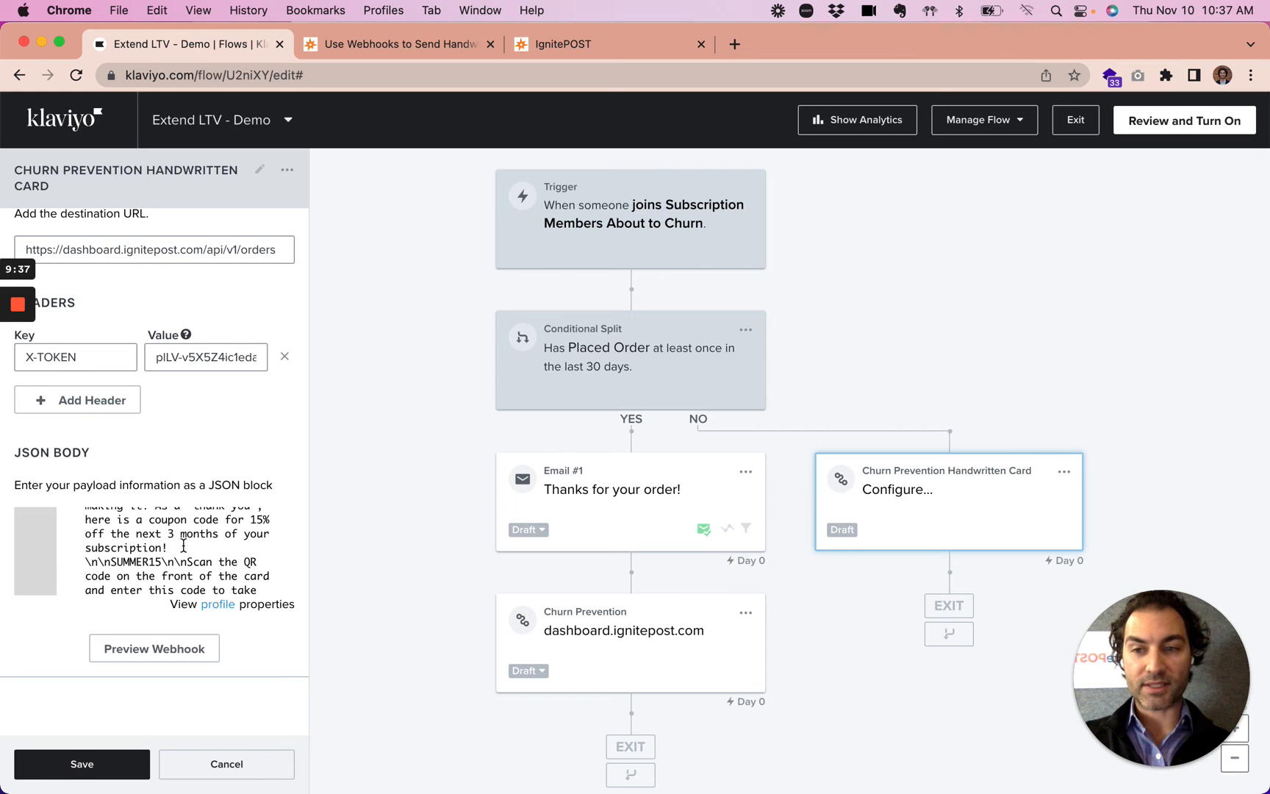
double_click(143, 561)
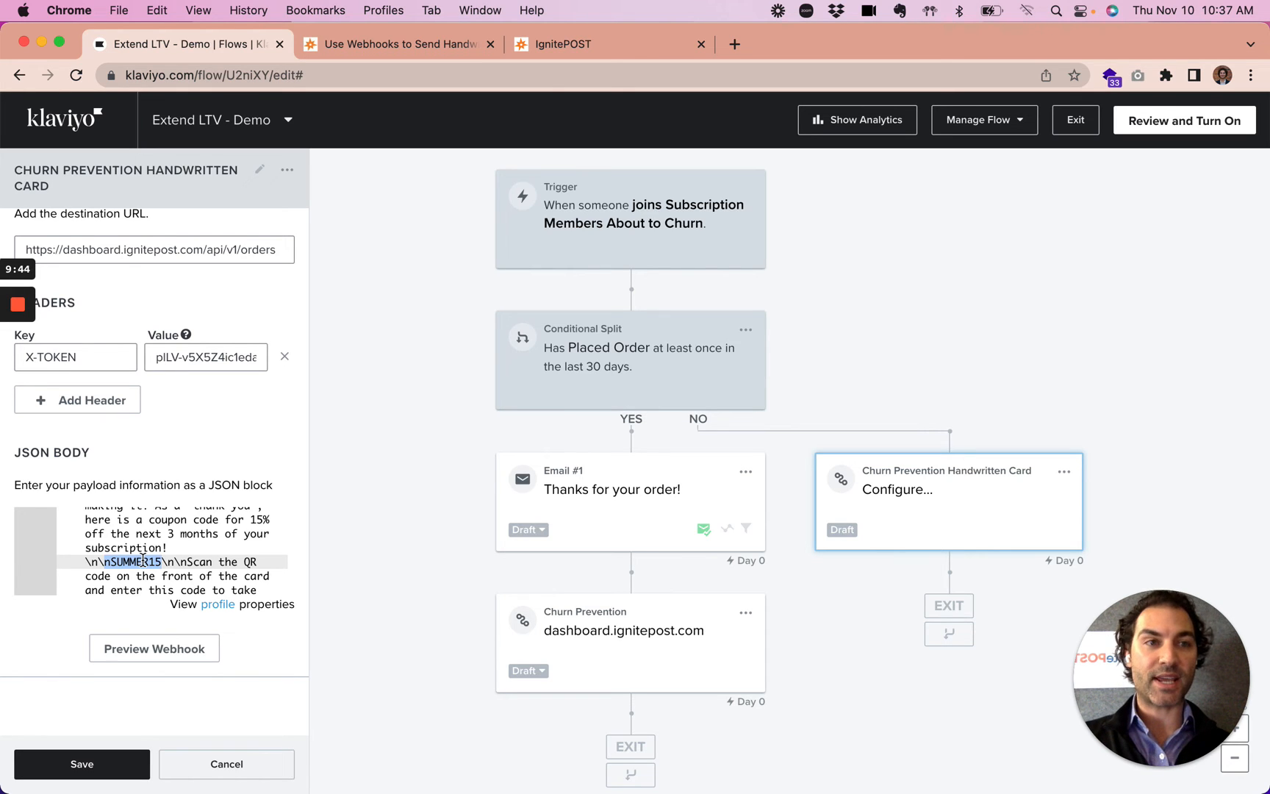
click(155, 562)
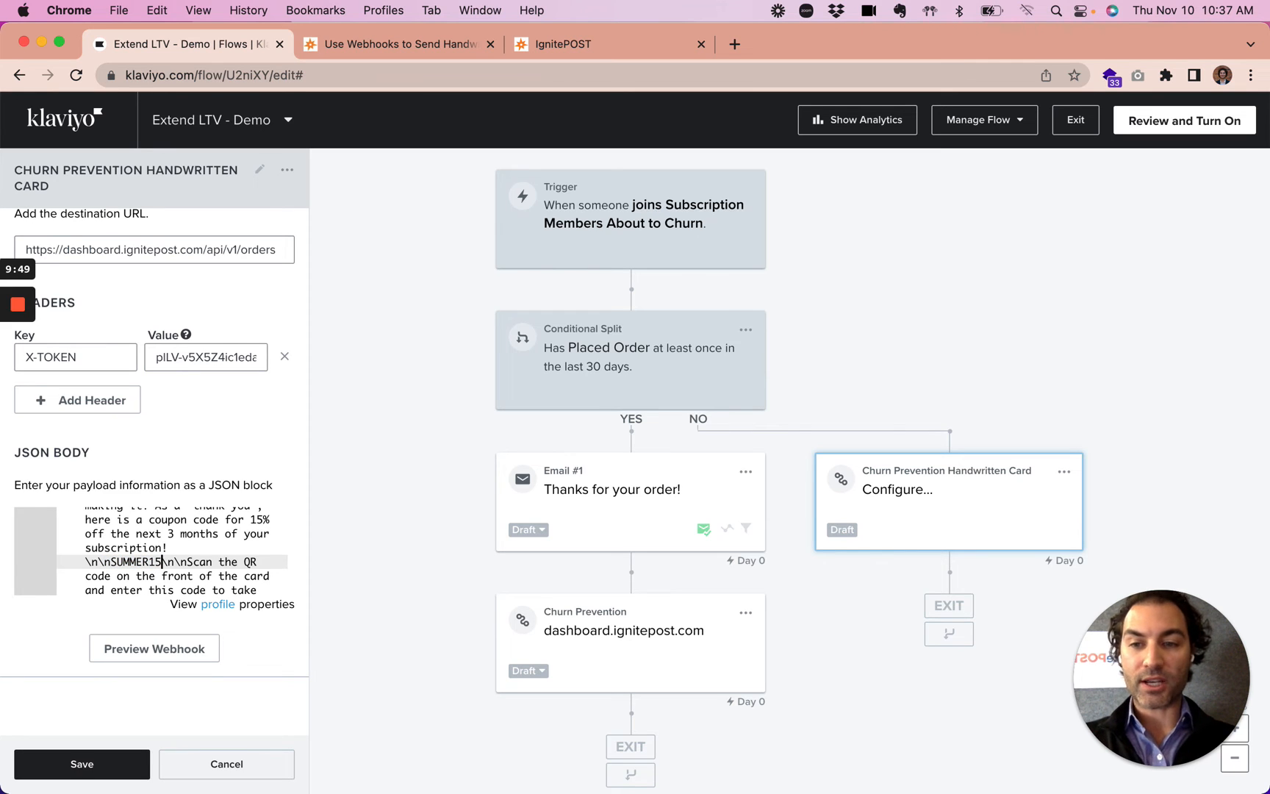
key(Delete)
key(BackSpace)
key(BackSpace)
key(BackSpace)
key(BackSpace)
key(BackSpace)
key(BackSpace)
key(BackSpace)
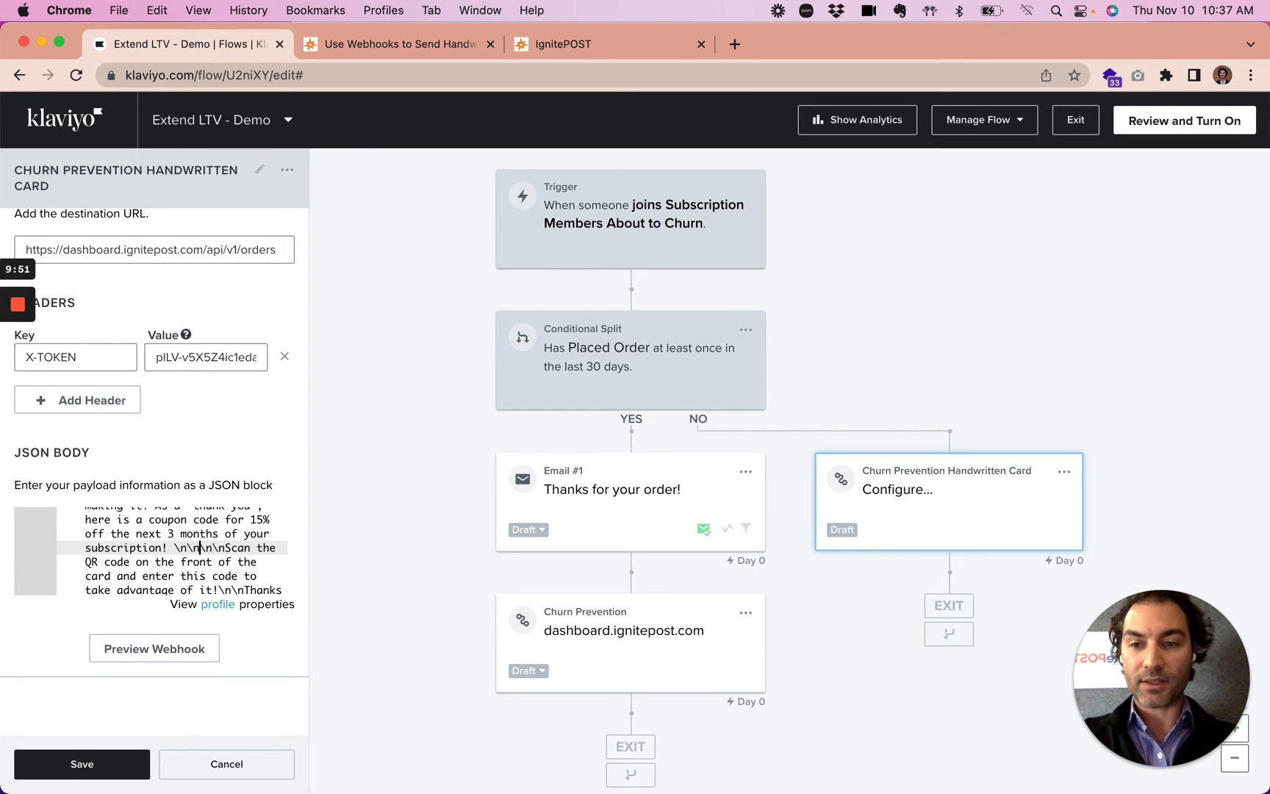
text(win)
key(BackSpace)
key(BackSpace)
key(BackSpace)
text(WINTER)
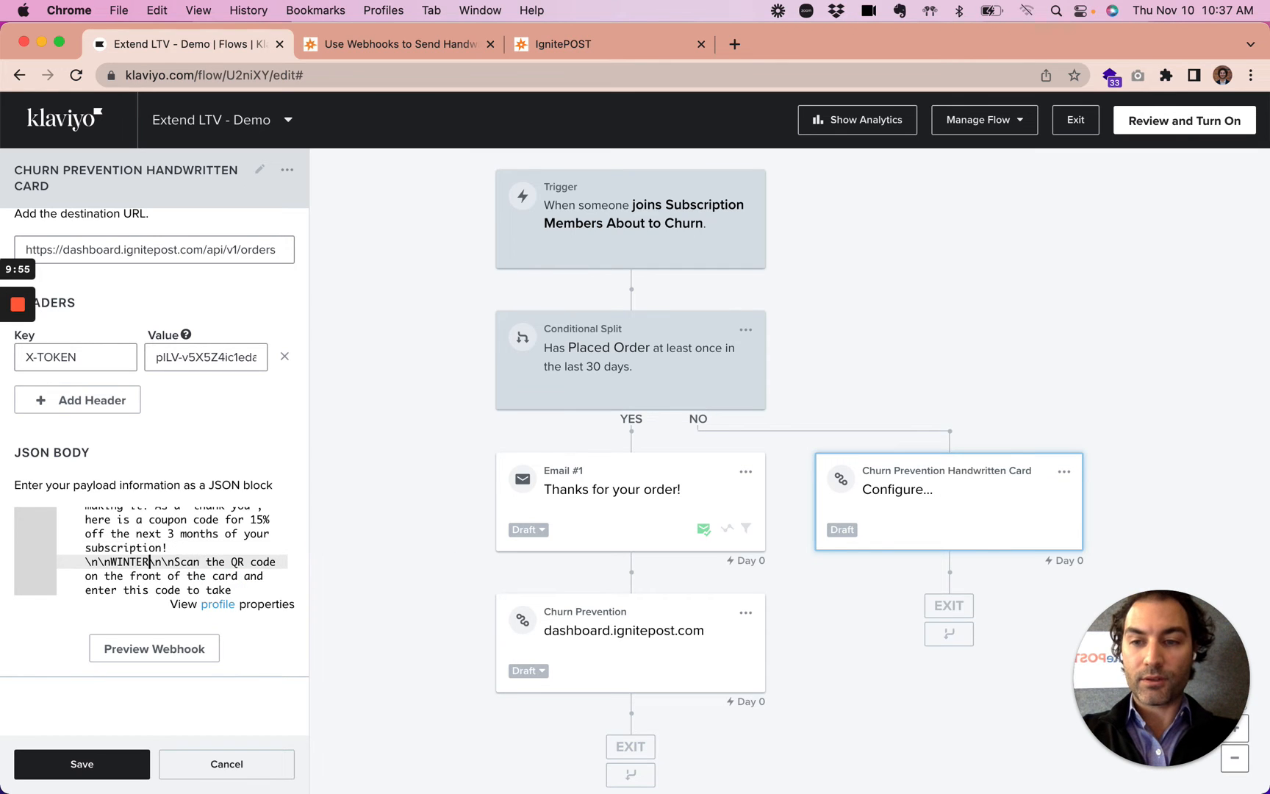
text(2022)
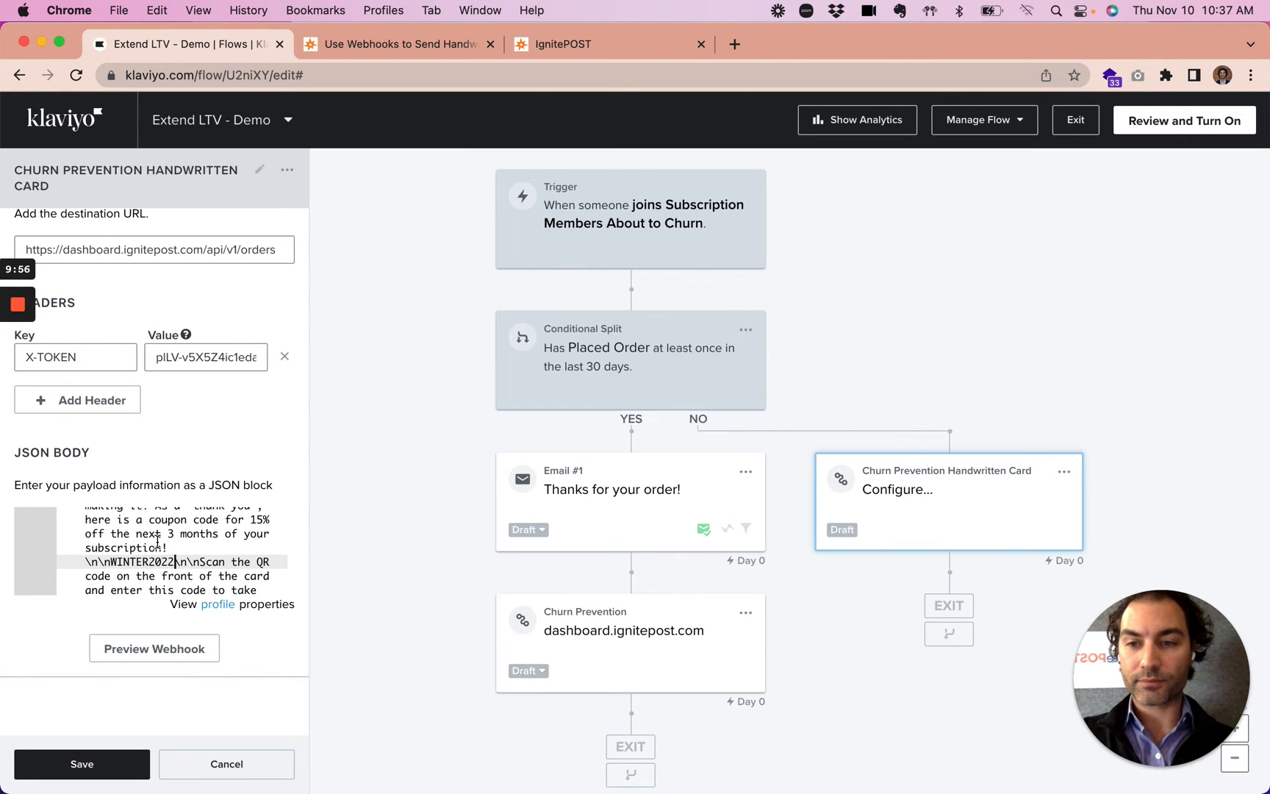
Step: Review the webhook's full message text from the first_name greeting through the coupon code to the sign-off
scroll(157, 547, up, 6)
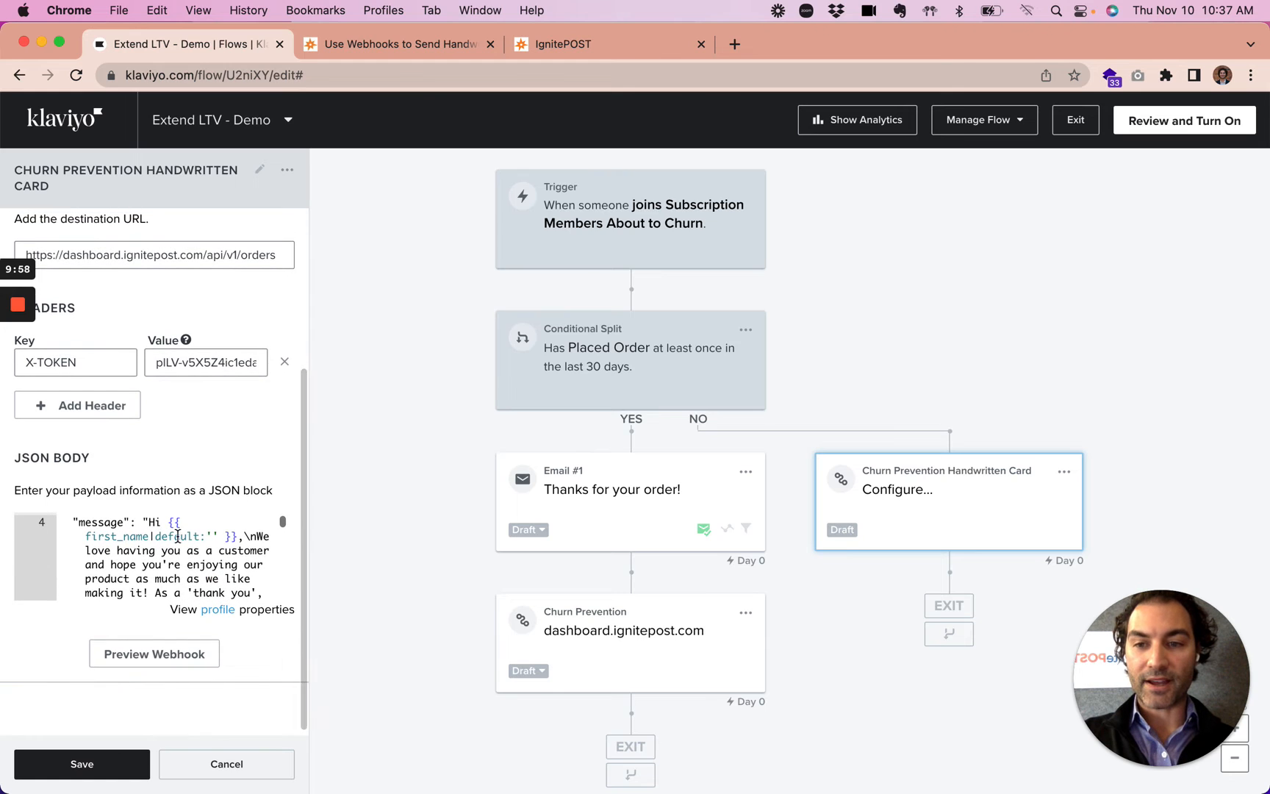
scroll(160, 551, down, 2)
scroll(163, 556, up, 1)
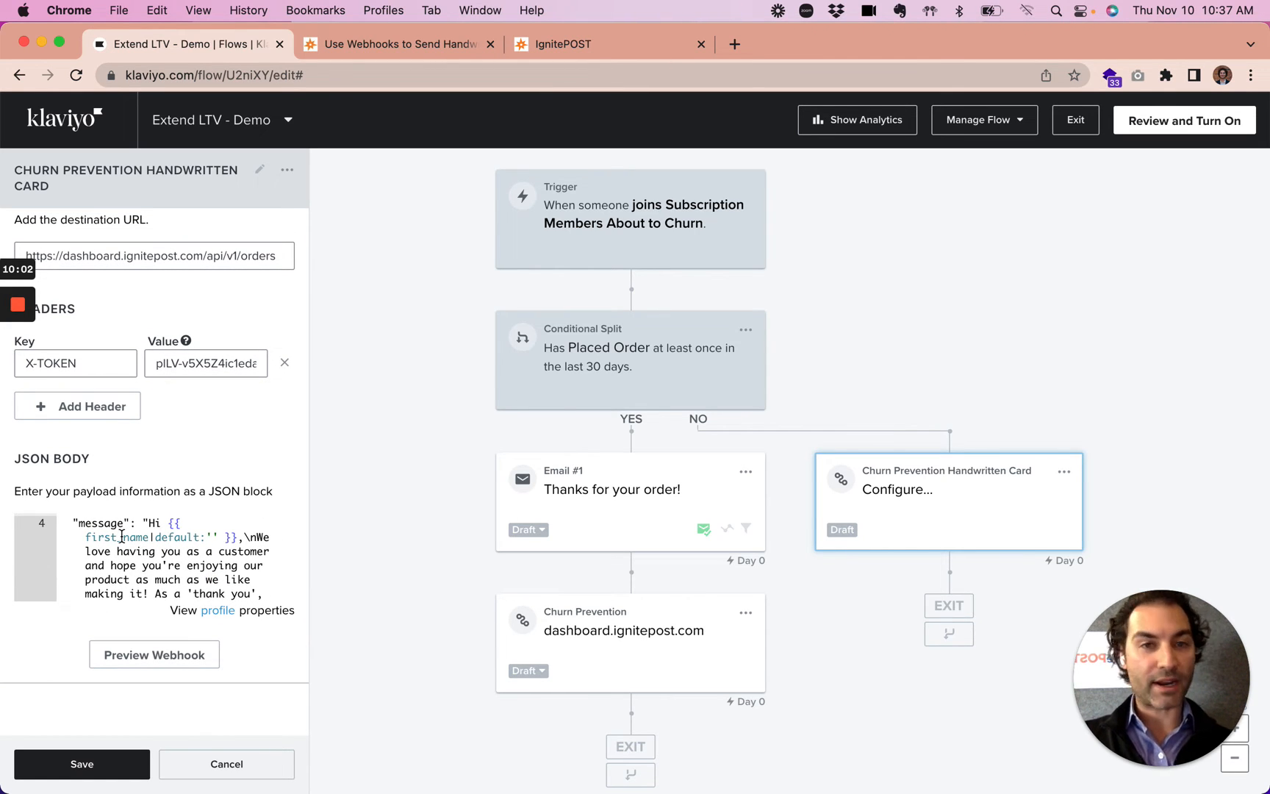
scroll(129, 547, down, 5)
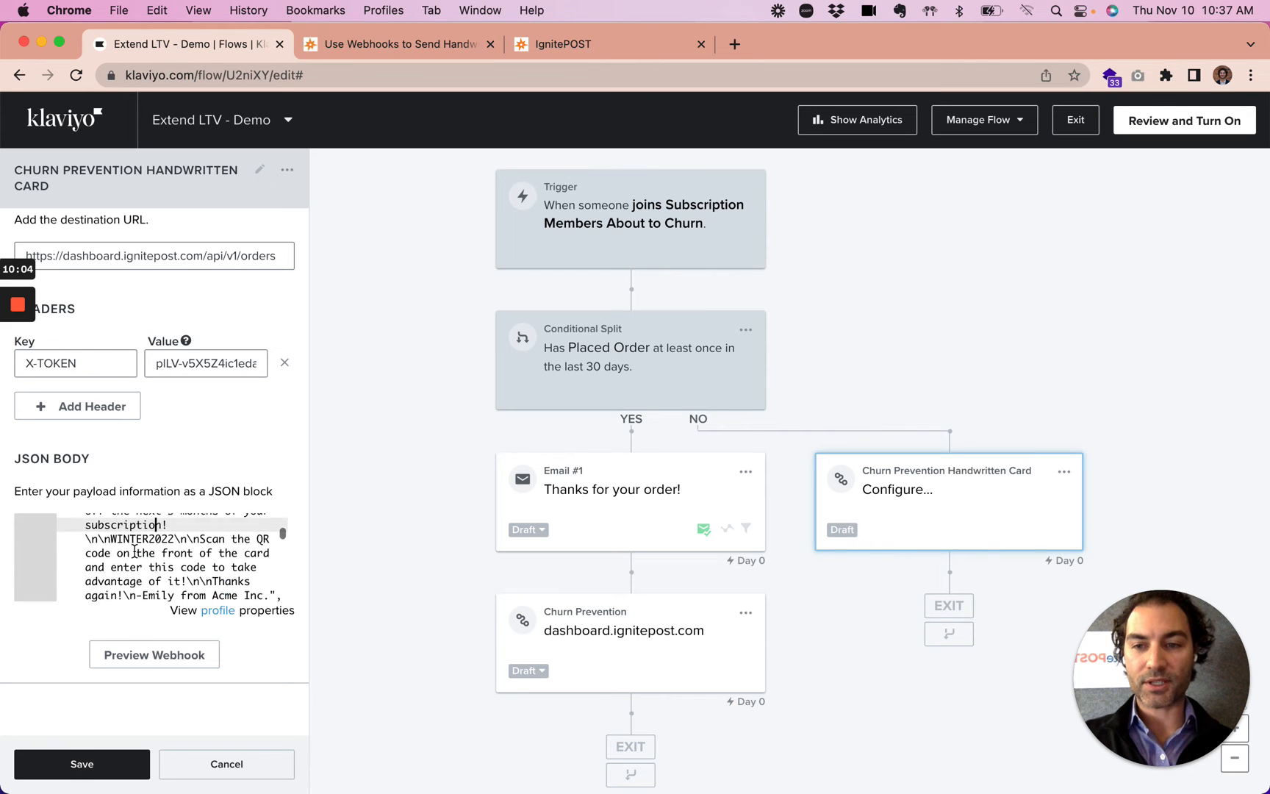
scroll(135, 551, down, 1)
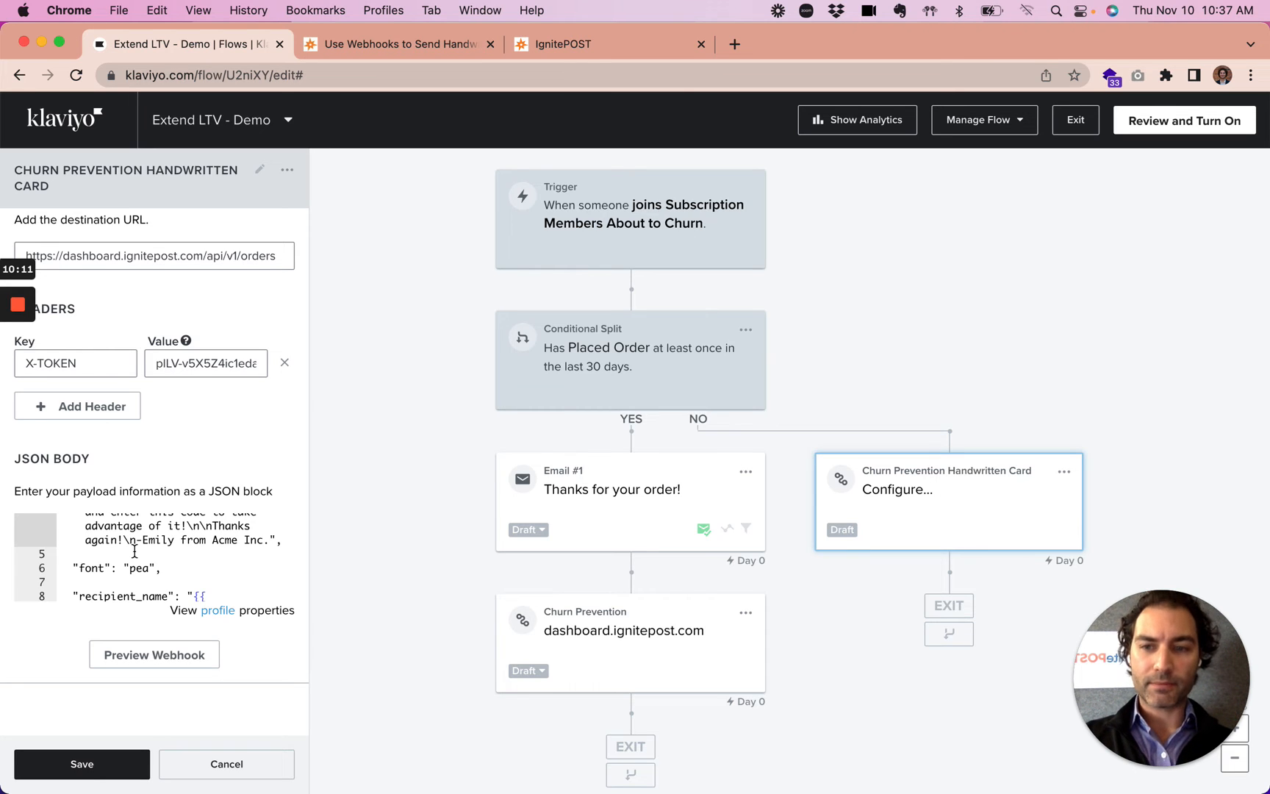
scroll(135, 551, up, 3)
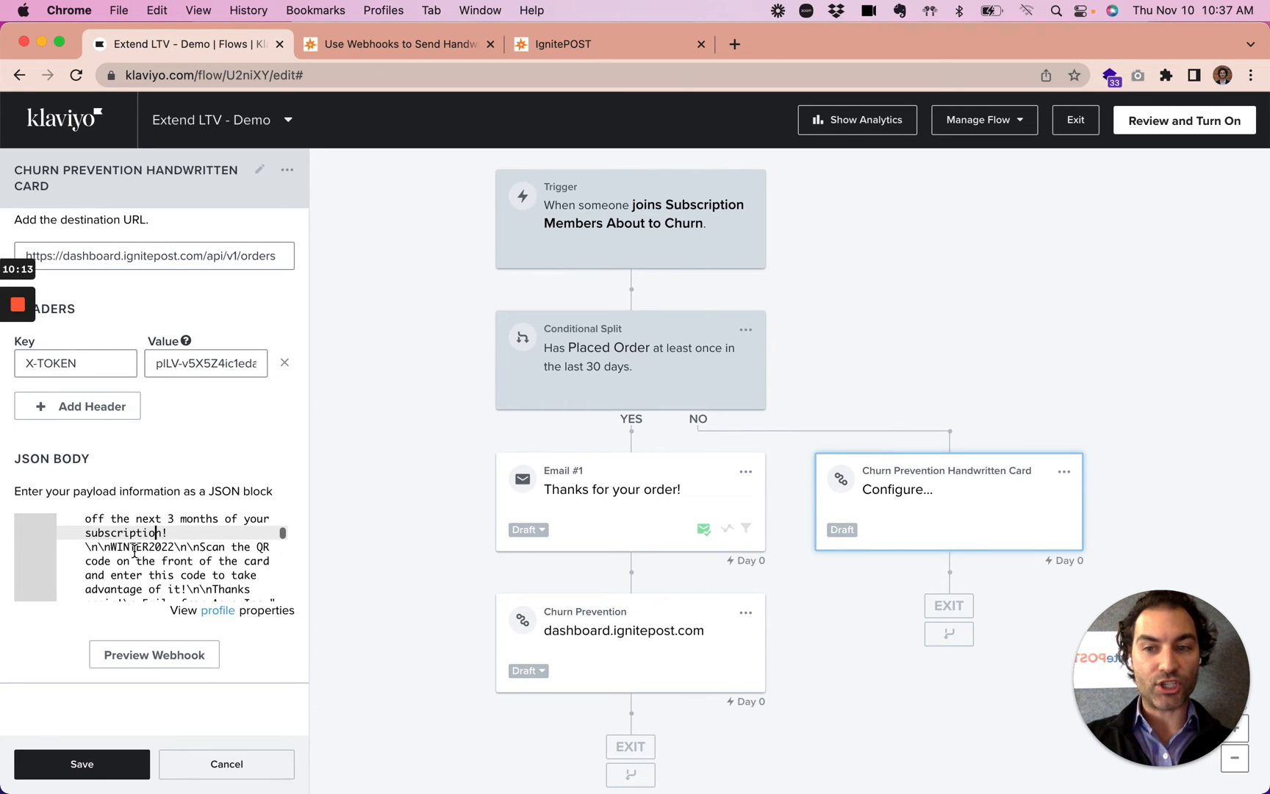
scroll(135, 551, down, 2)
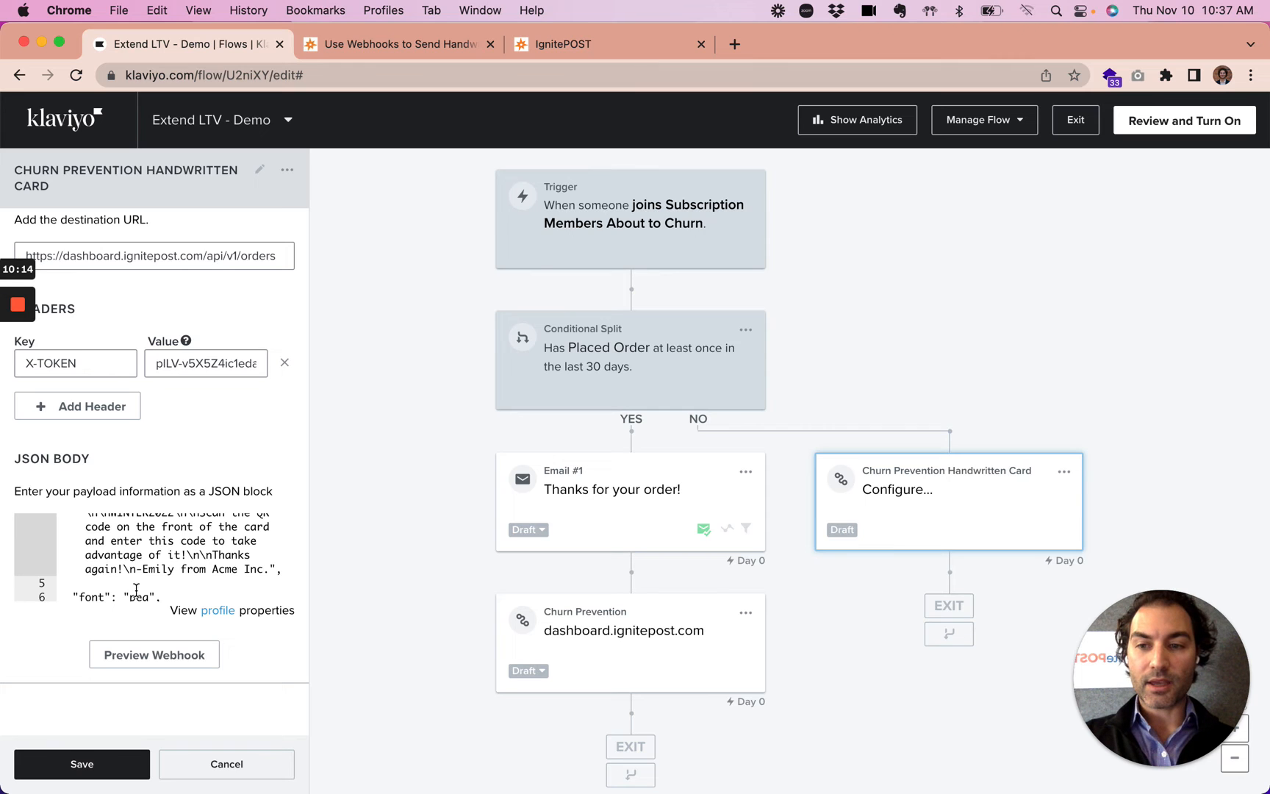
Step: Set the font value in the webhook's JSON body to nelson
scroll(135, 572, down, 4)
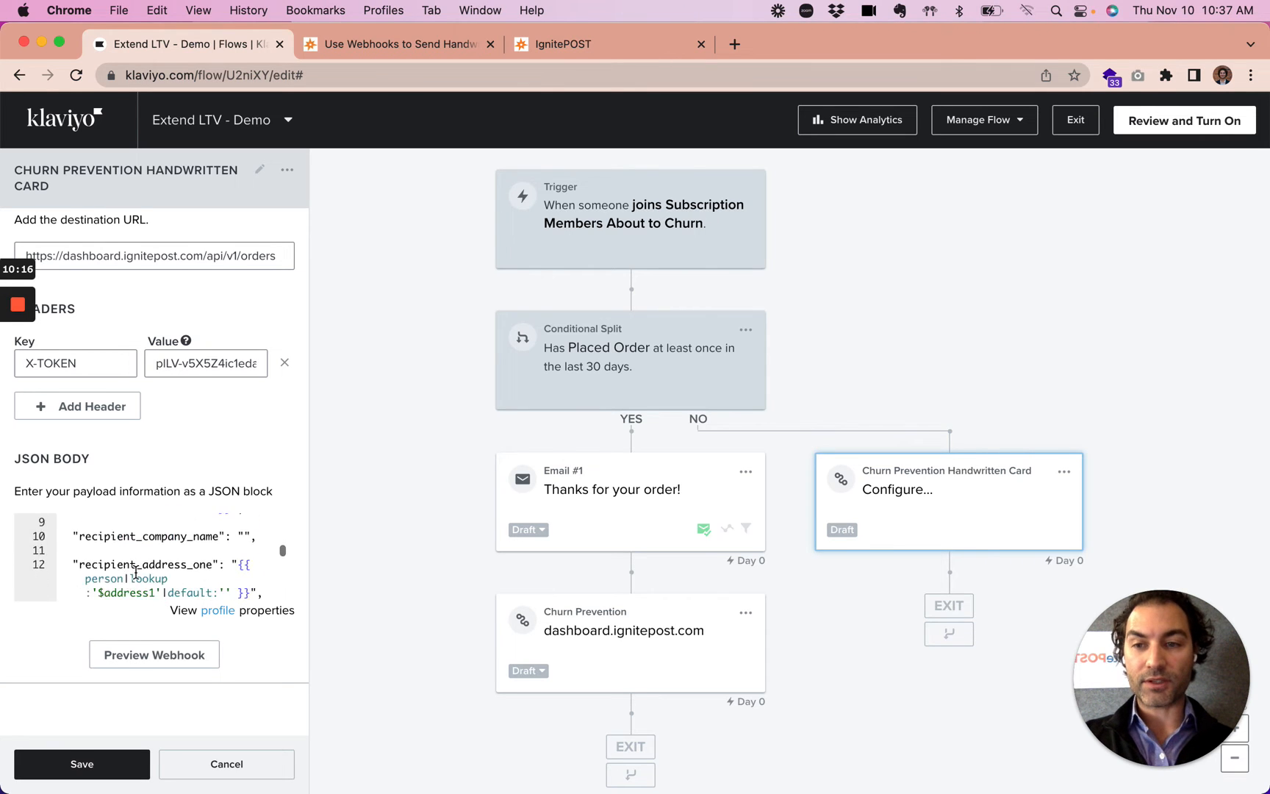
scroll(136, 572, up, 1)
double_click(135, 562)
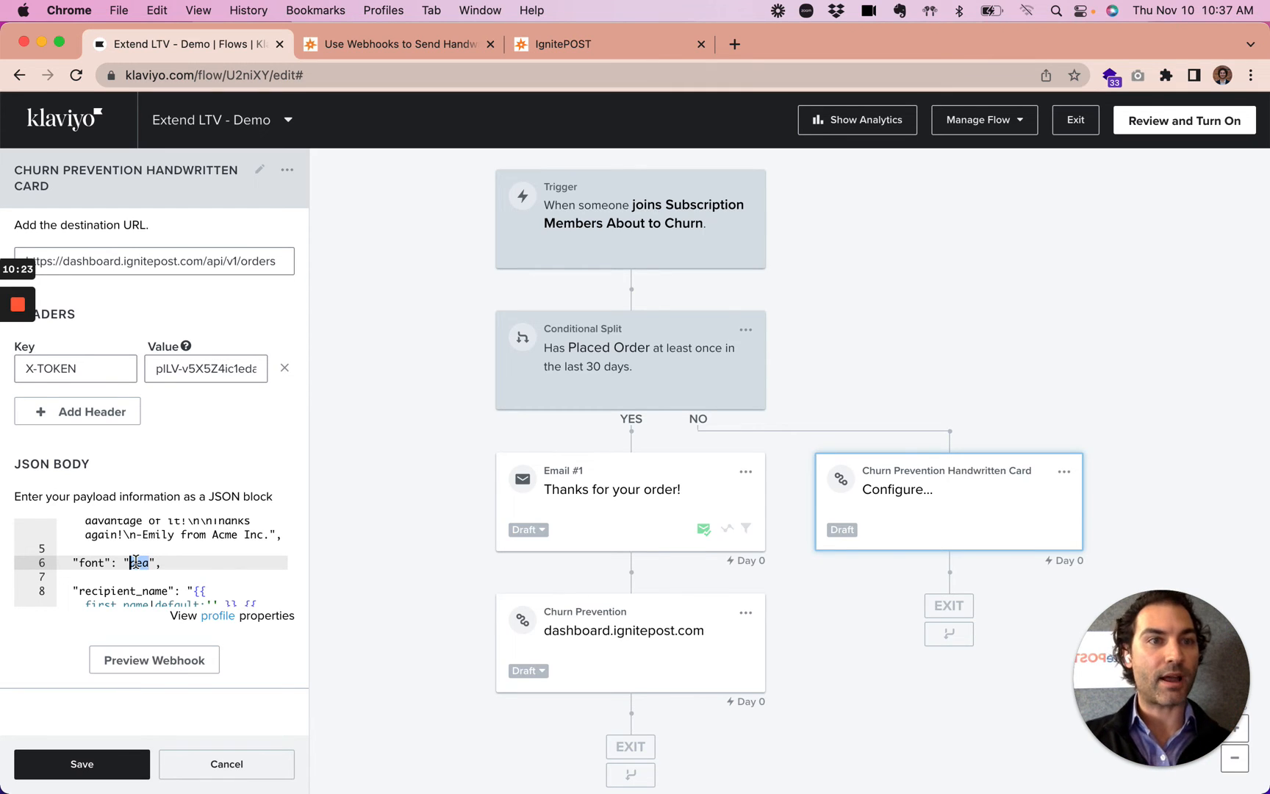
text(nels)
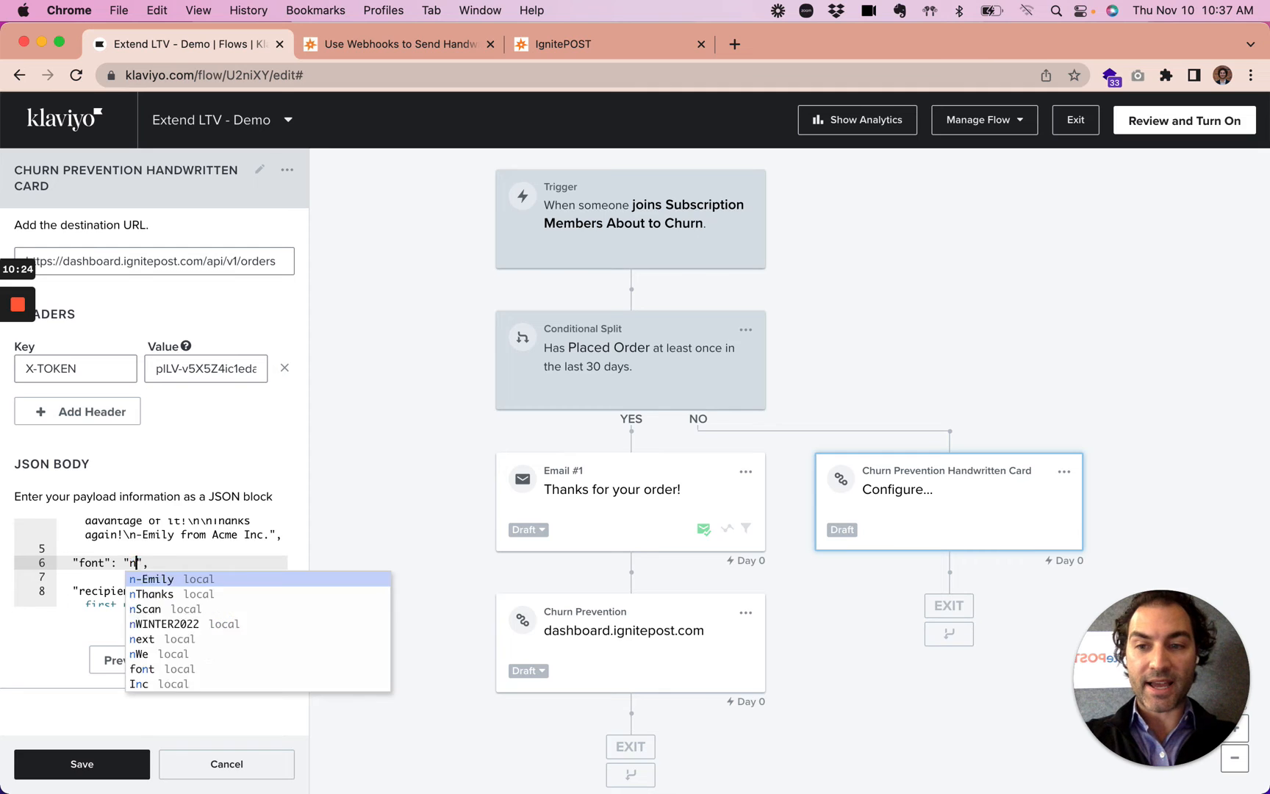
text(on)
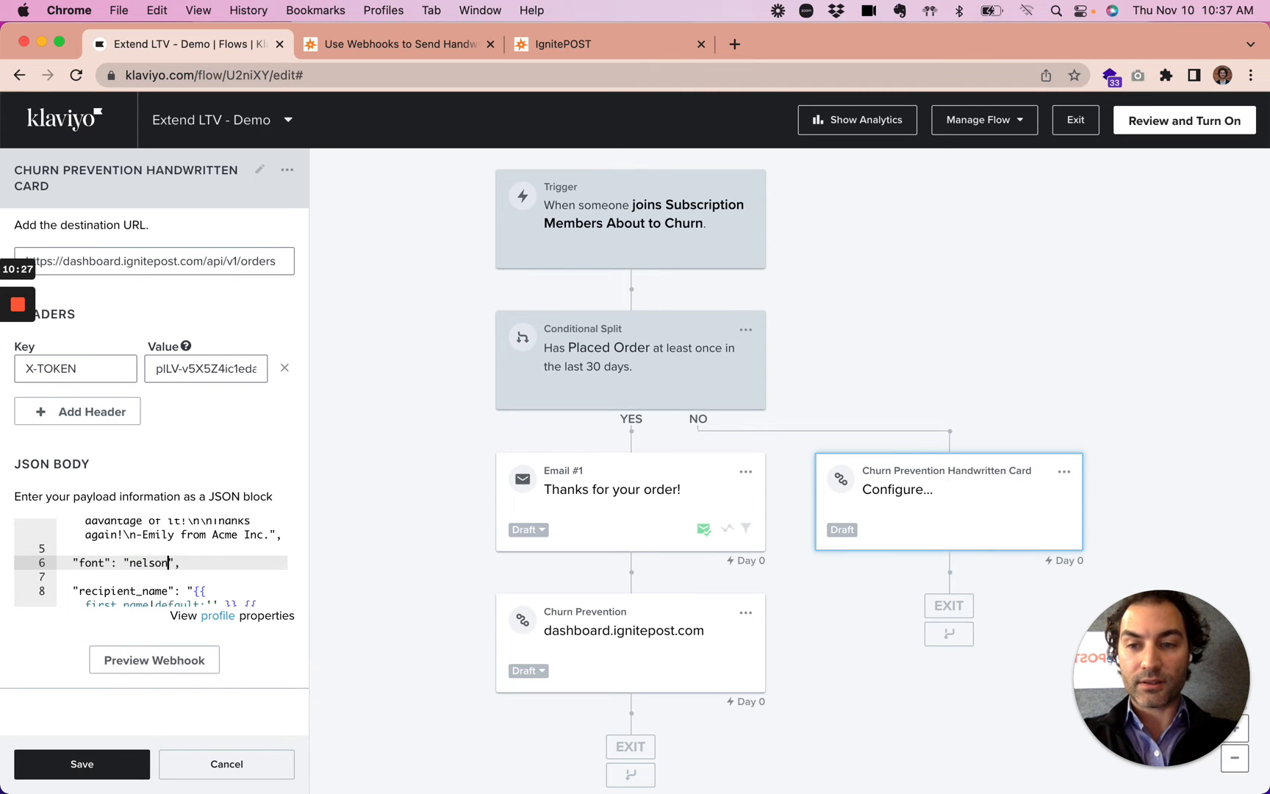
Step: Examine the recipient_name and recipient_company_name lines in the JSON body, including the first and last name variables
scroll(108, 574, down, 2)
scroll(109, 574, down, 2)
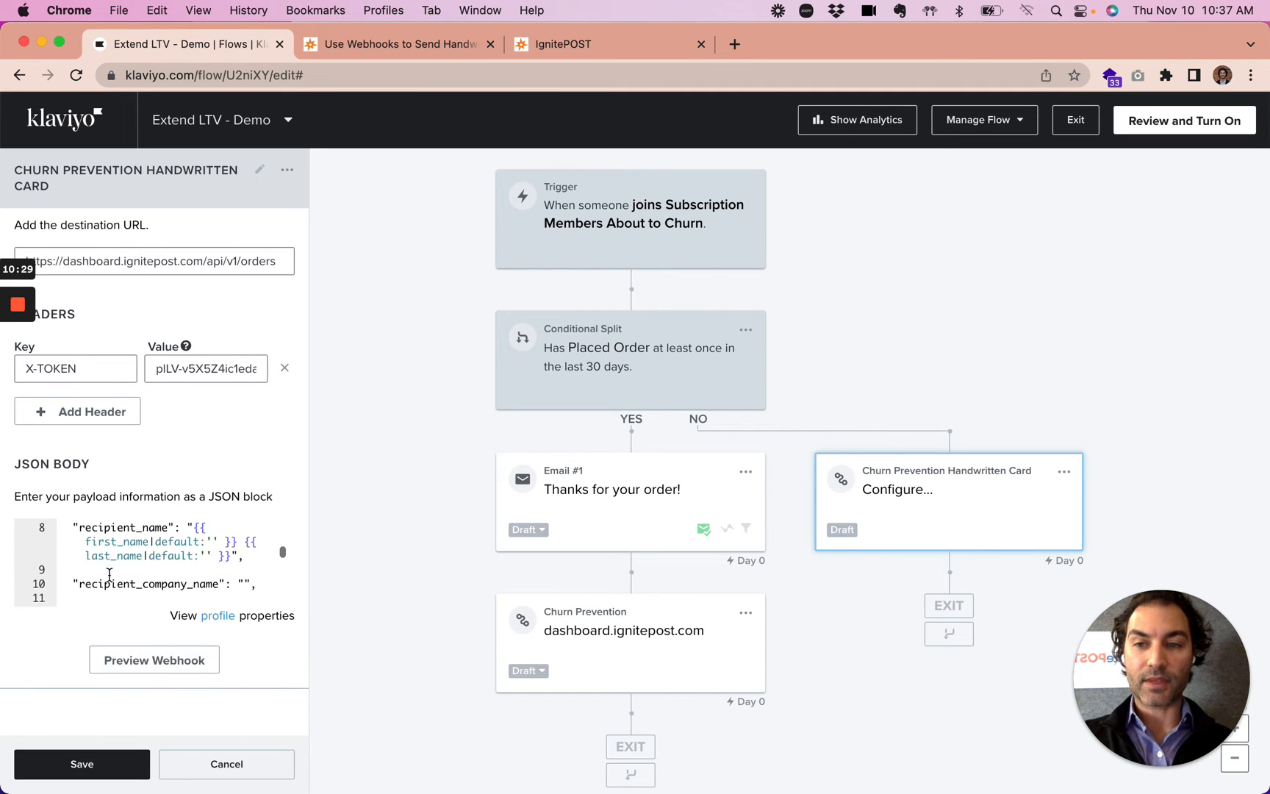
scroll(108, 574, up, 3)
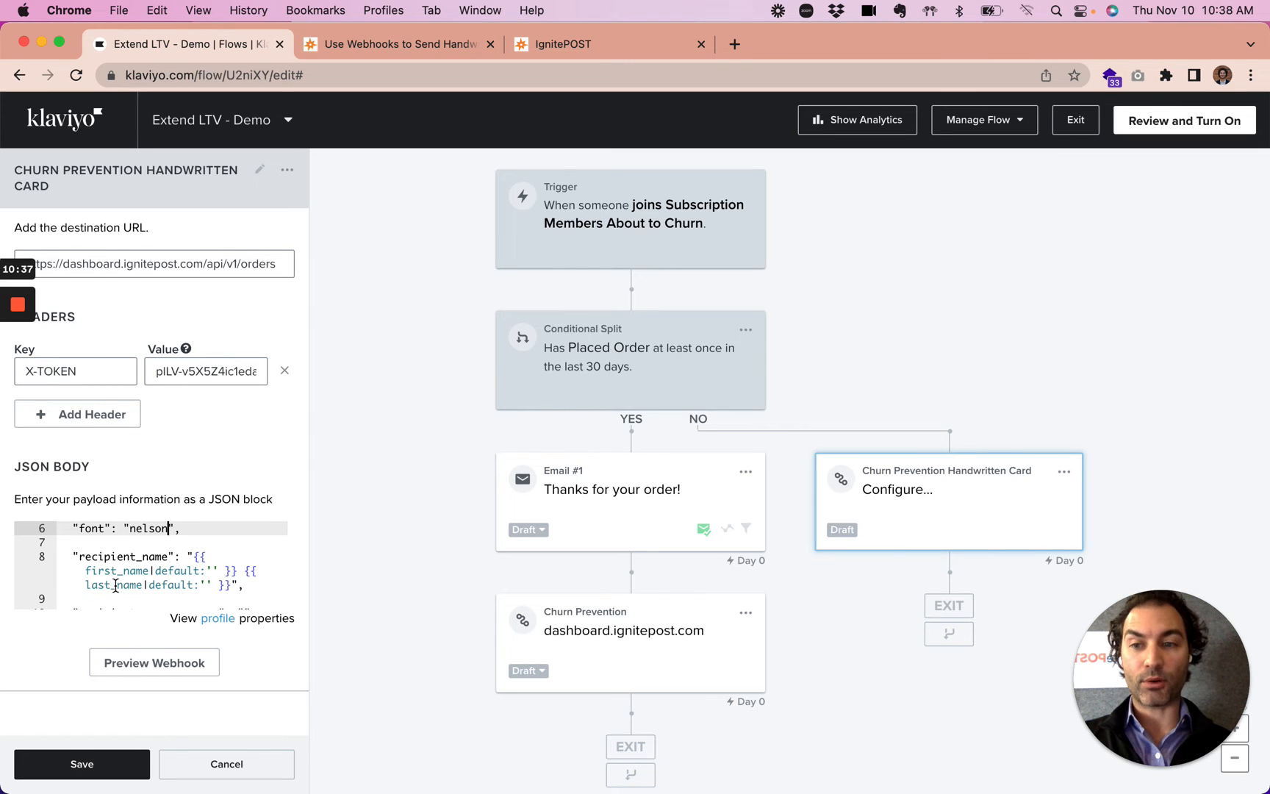
scroll(115, 585, down, 1)
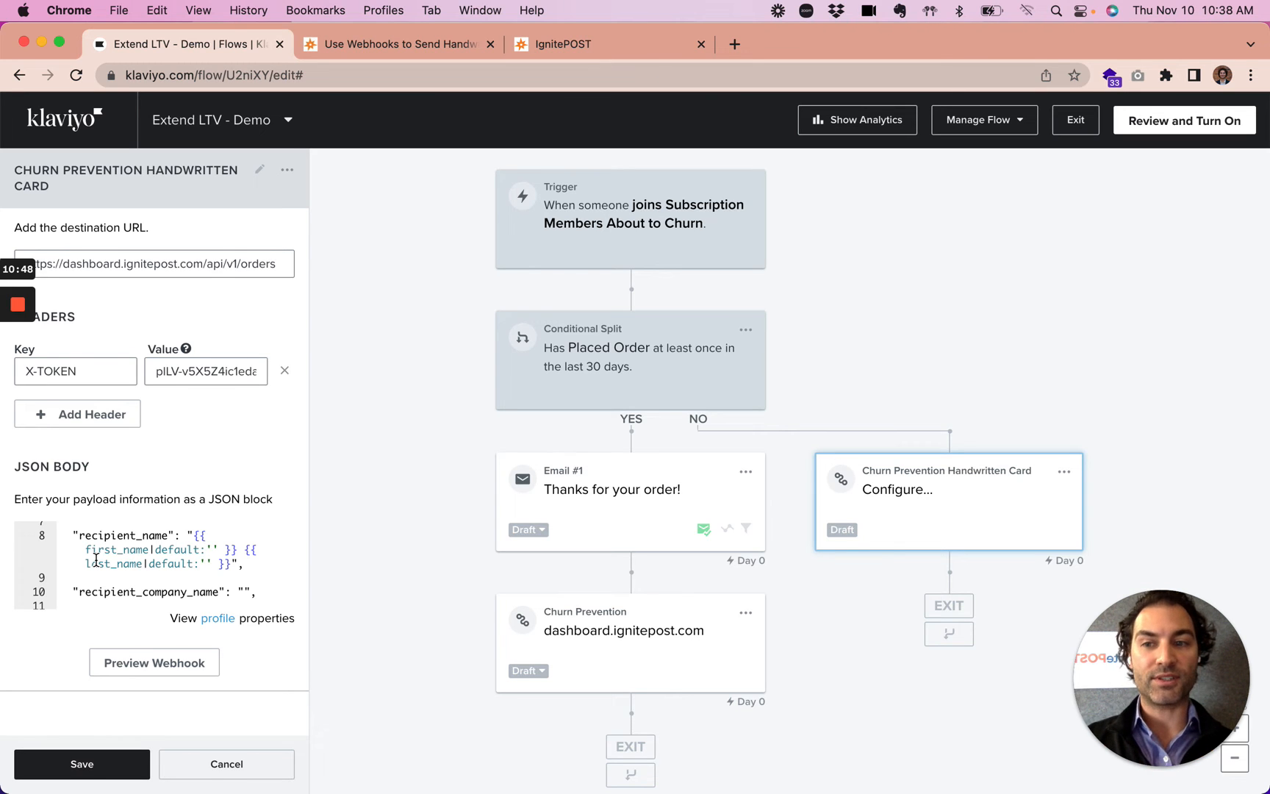
scroll(166, 547, down, 1)
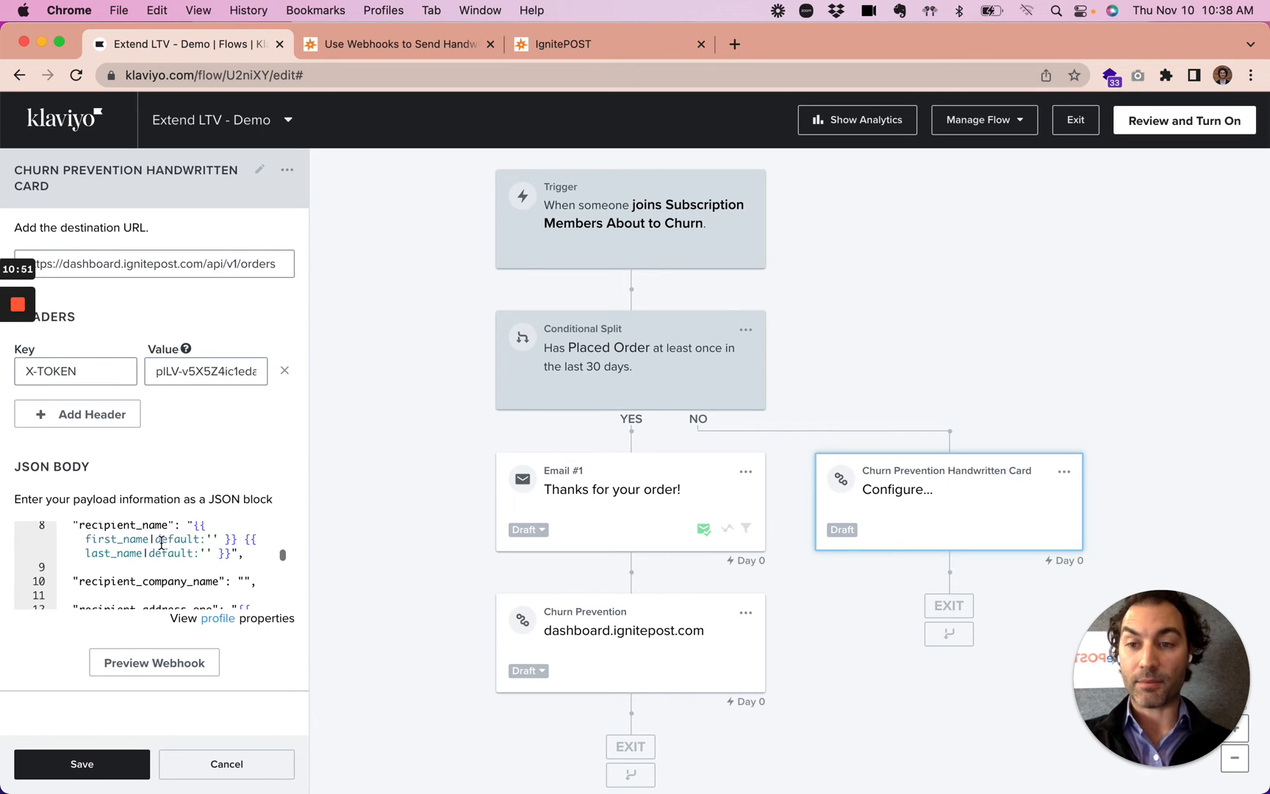
scroll(166, 548, down, 2)
scroll(173, 557, down, 3)
scroll(147, 563, up, 1)
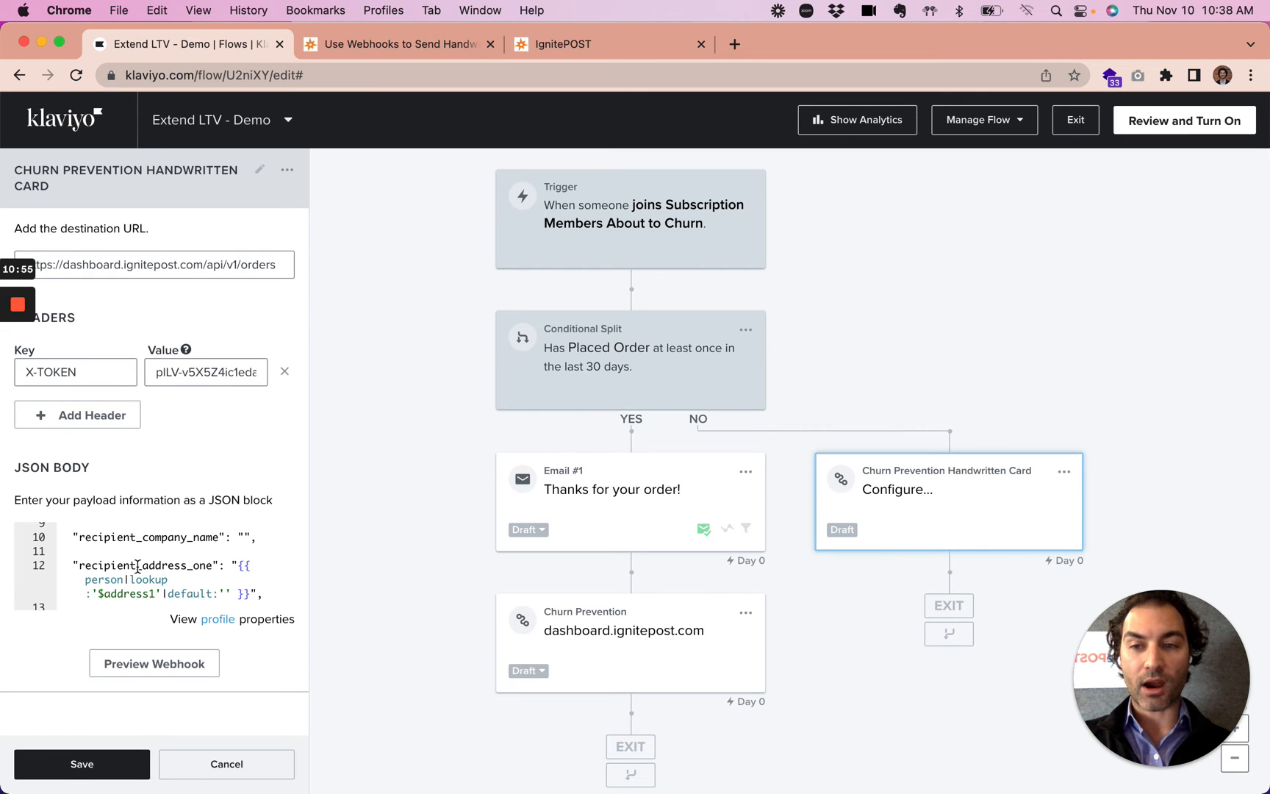
Step: Examine the recipient address lines, city, state and zip fields and the profile variables they pull in
scroll(137, 567, down, 1)
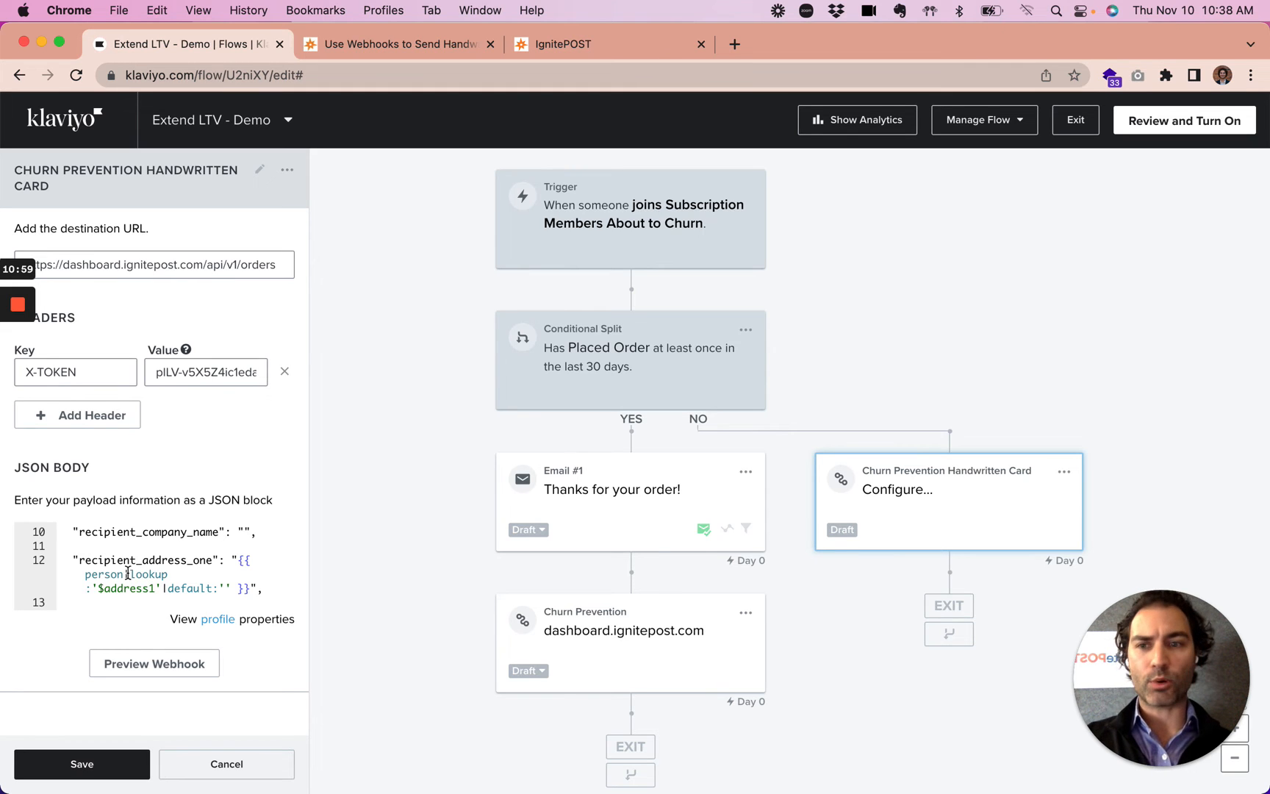
scroll(128, 573, down, 1)
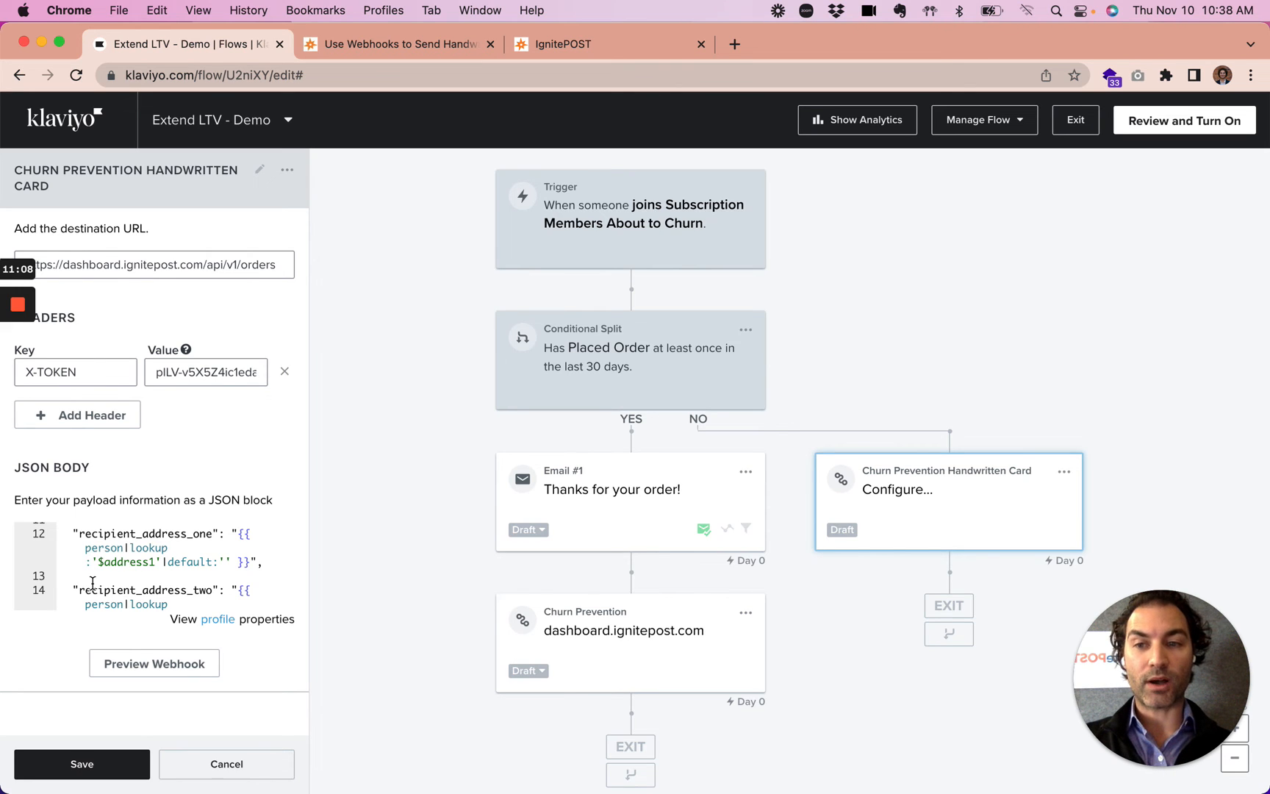
click(123, 535)
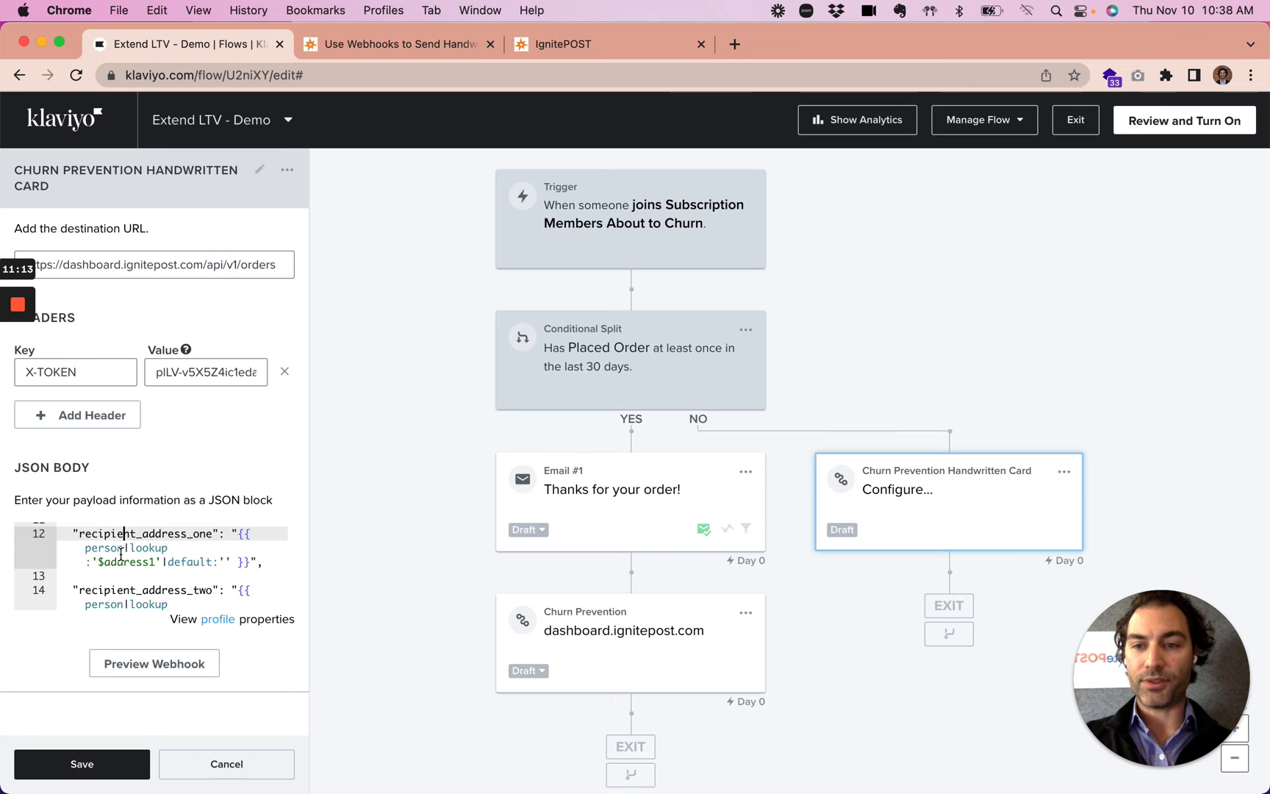
scroll(146, 555, down, 2)
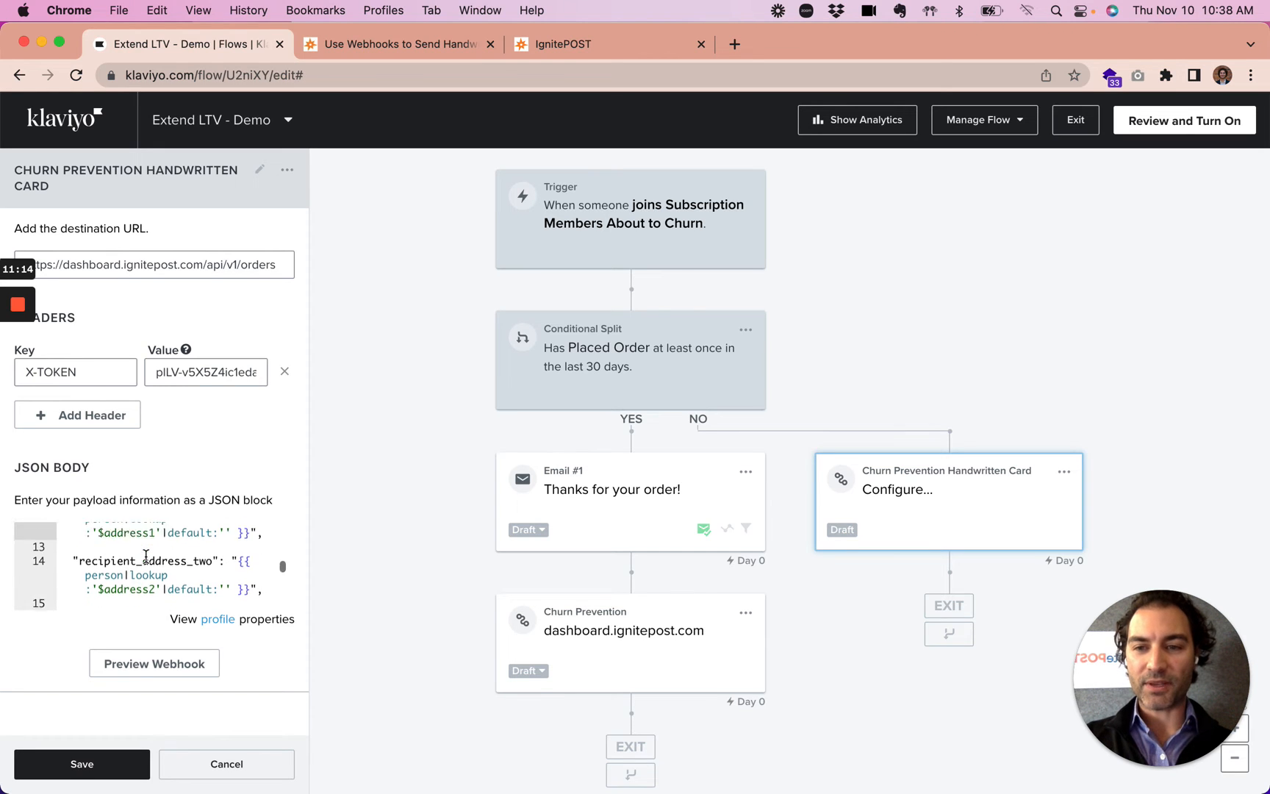
scroll(146, 556, down, 1)
double_click(144, 551)
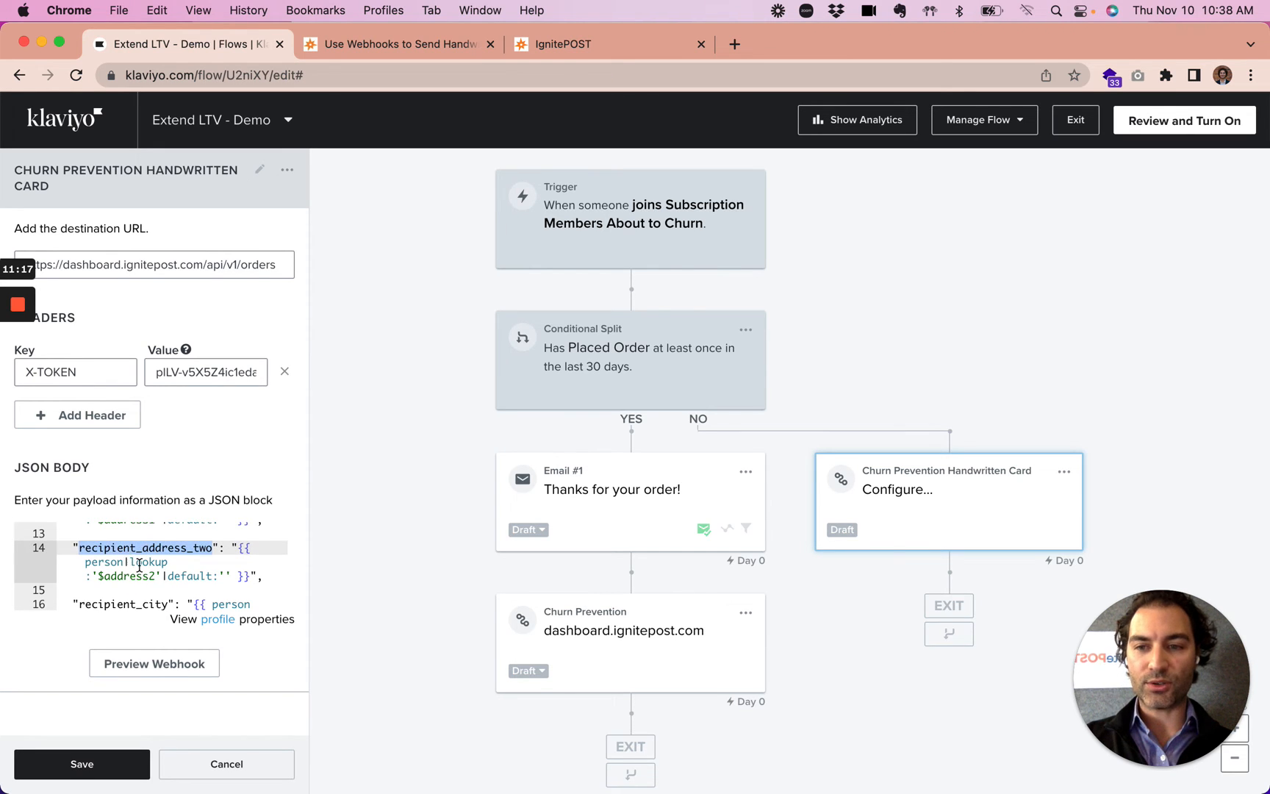
scroll(140, 566, down, 3)
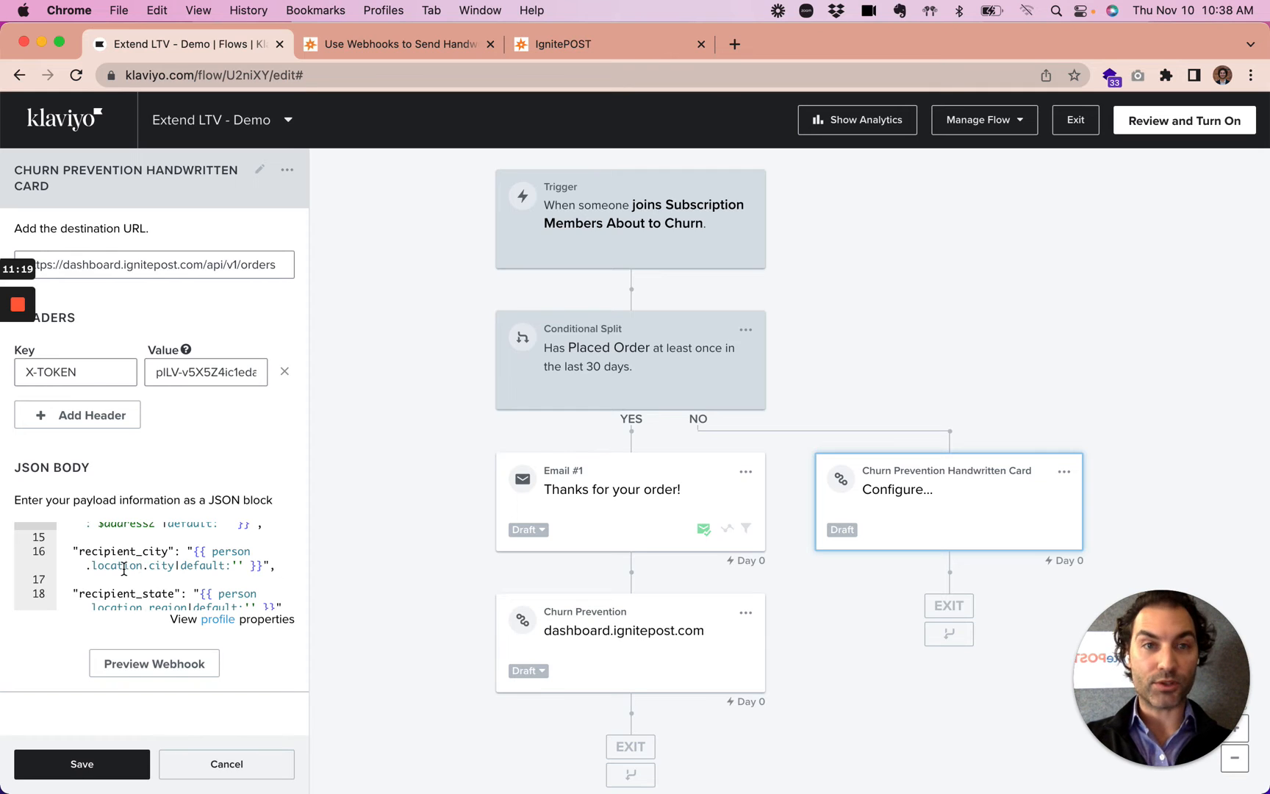
double_click(112, 548)
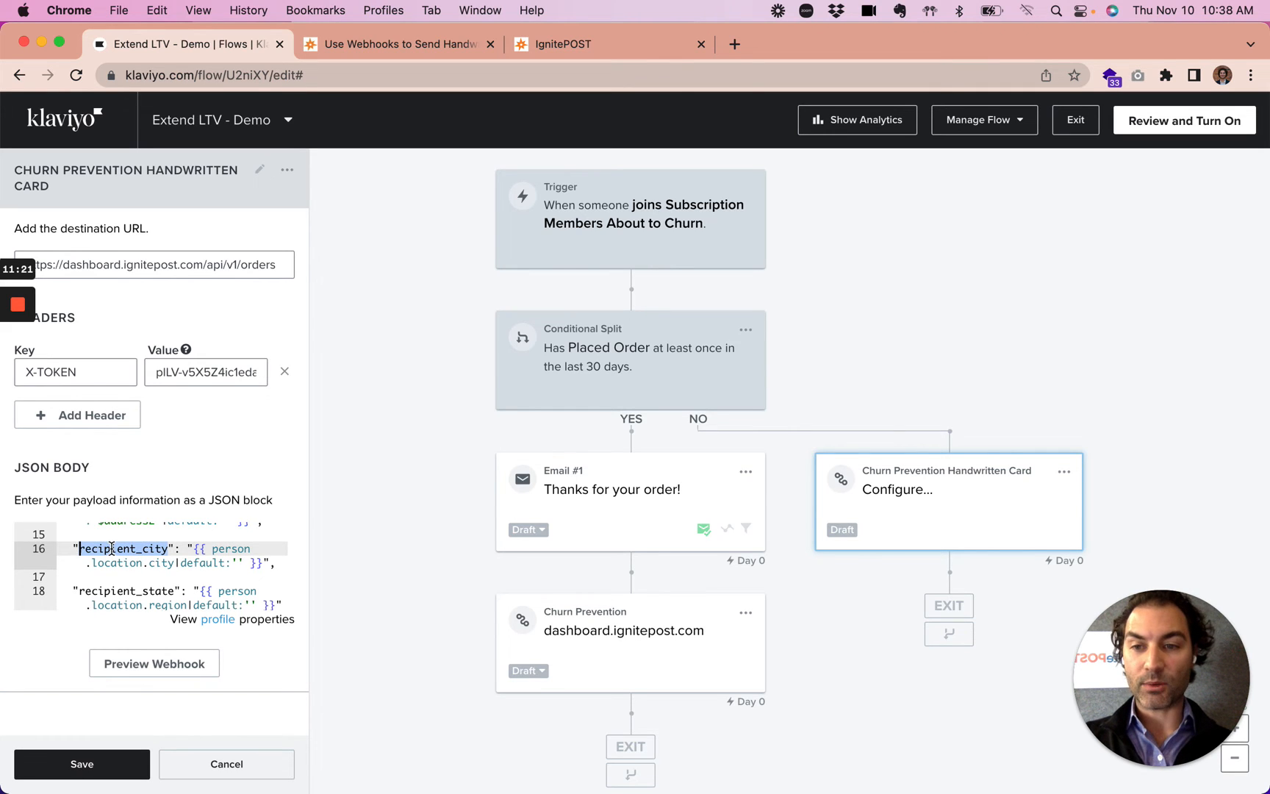
scroll(114, 550, down, 3)
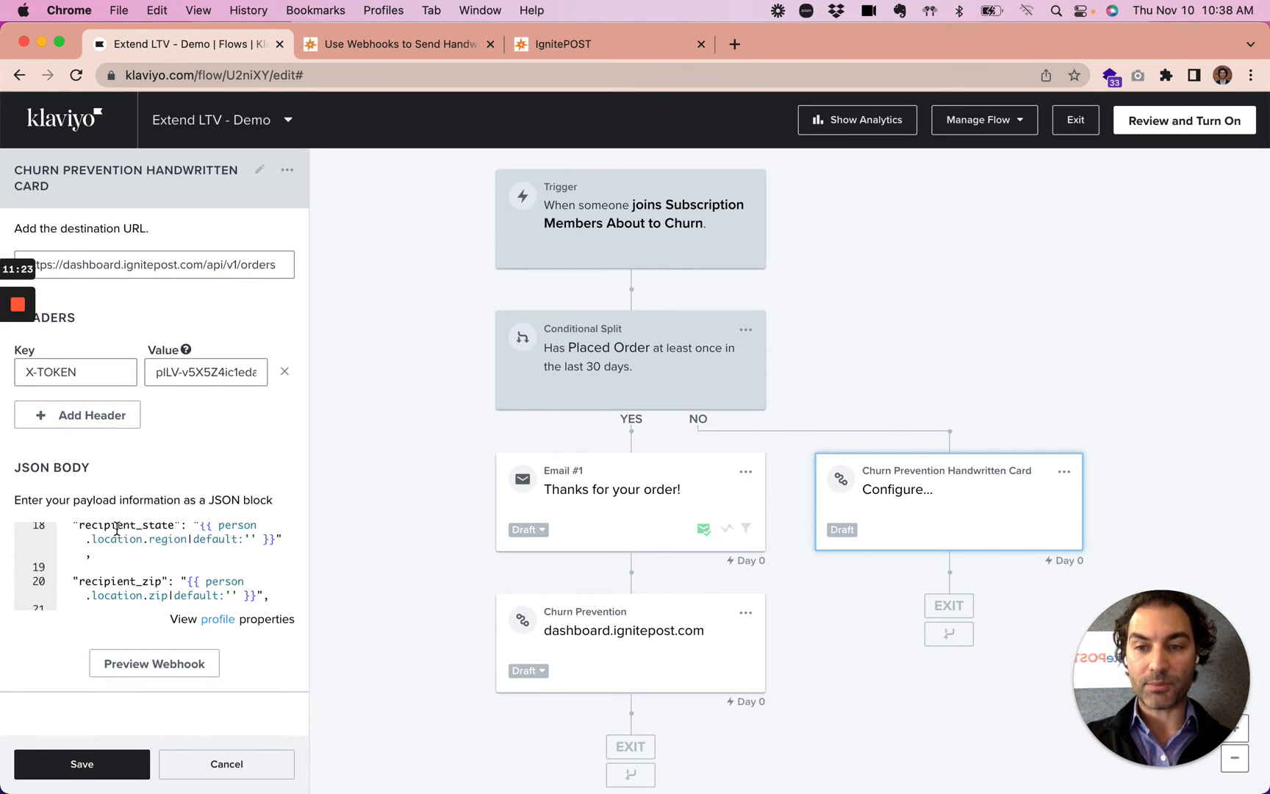
double_click(124, 581)
Step: Examine the recipient_email line in the JSON body and the email variable it pulls in
scroll(124, 580, down, 3)
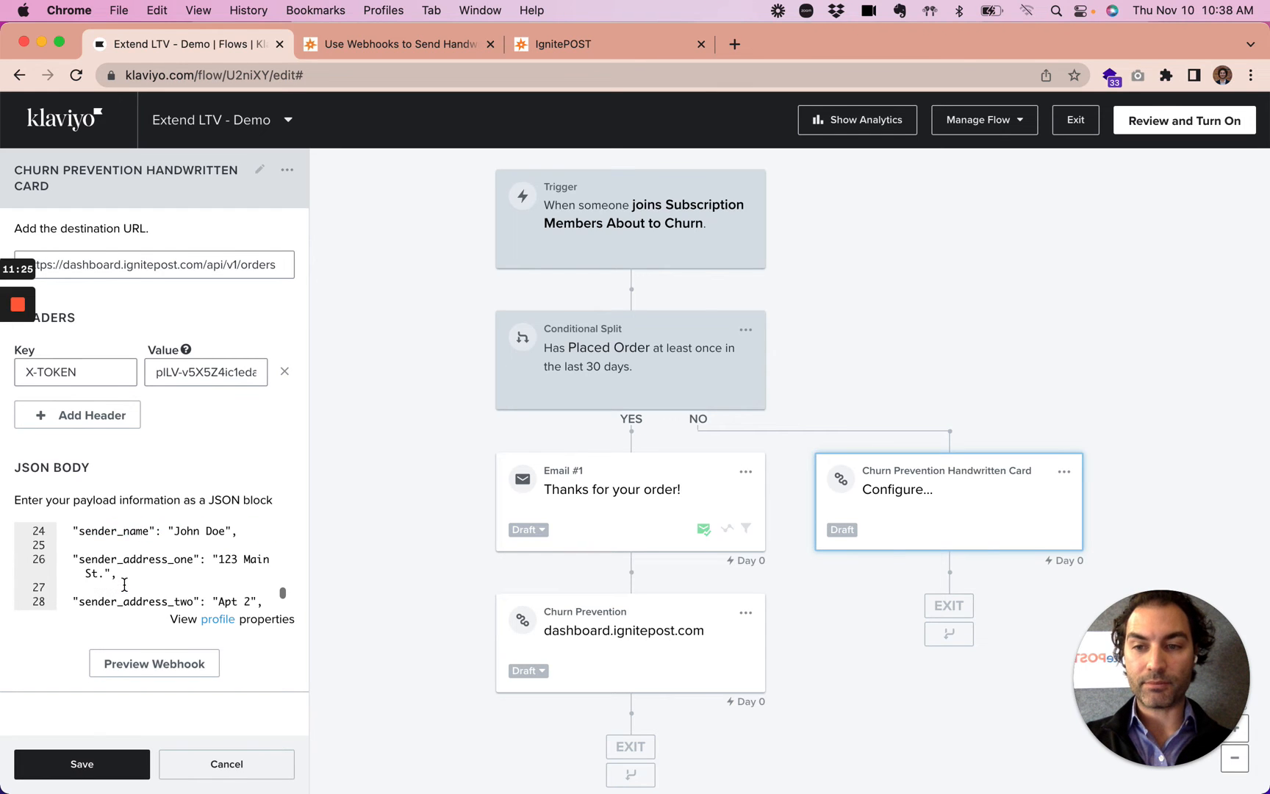
scroll(125, 584, up, 1)
scroll(124, 584, up, 1)
scroll(121, 562, down, 2)
scroll(120, 563, up, 2)
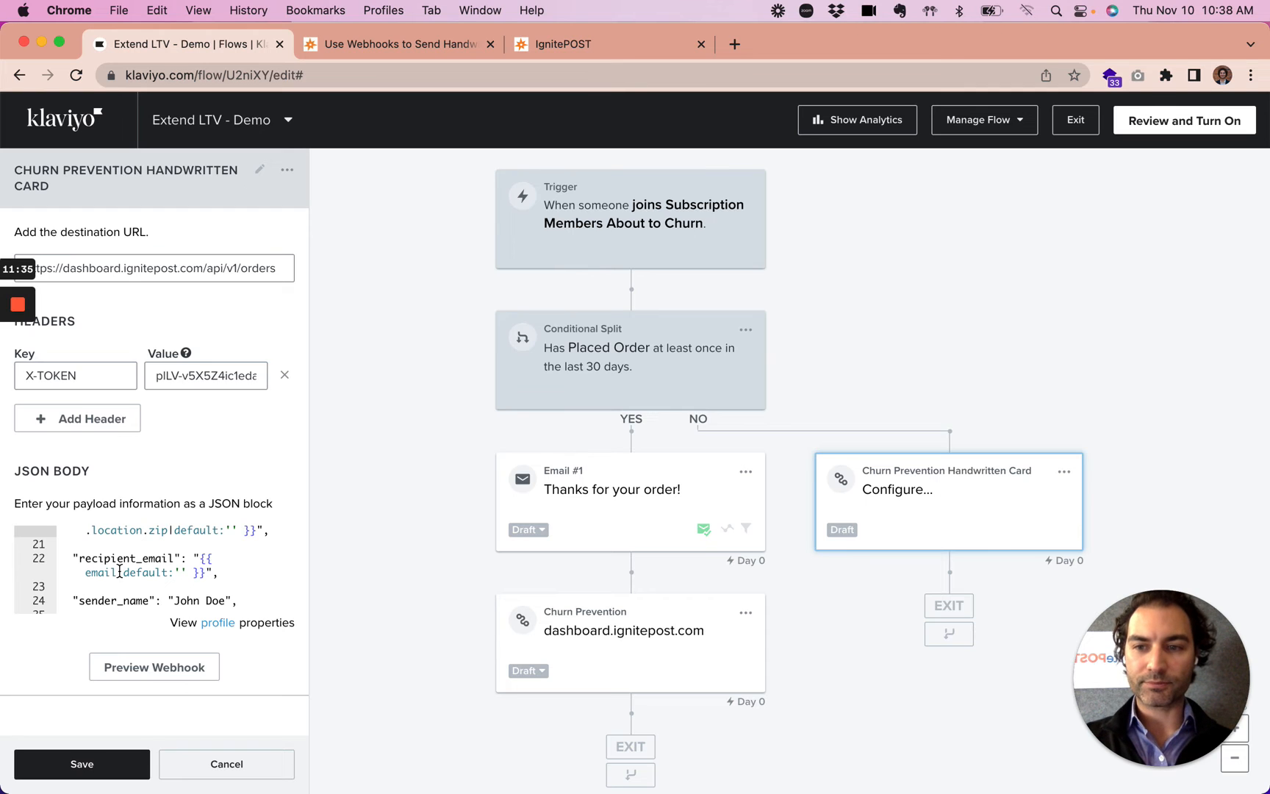
Step: Examine the sender_name, sender address, city, state and zip lines at the end of the JSON body
scroll(120, 572, down, 2)
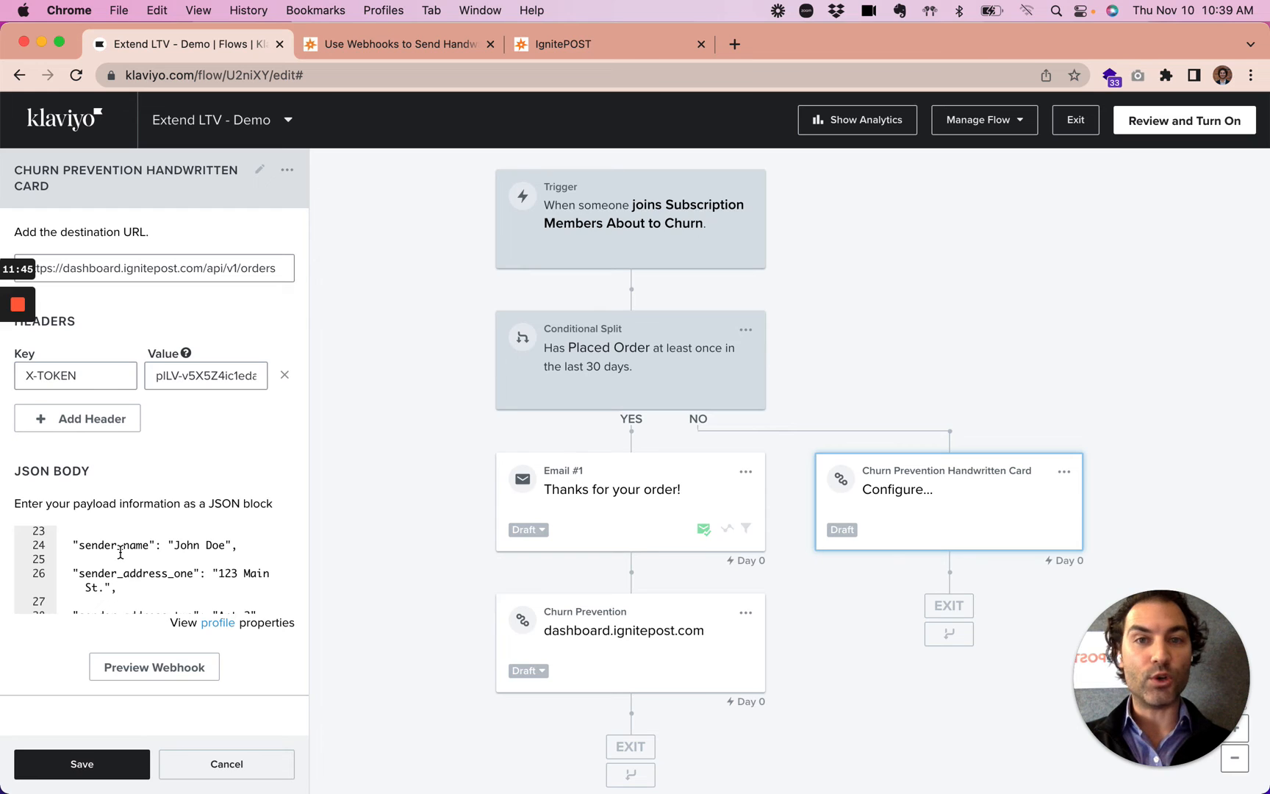
double_click(197, 545)
scroll(205, 545, down, 1)
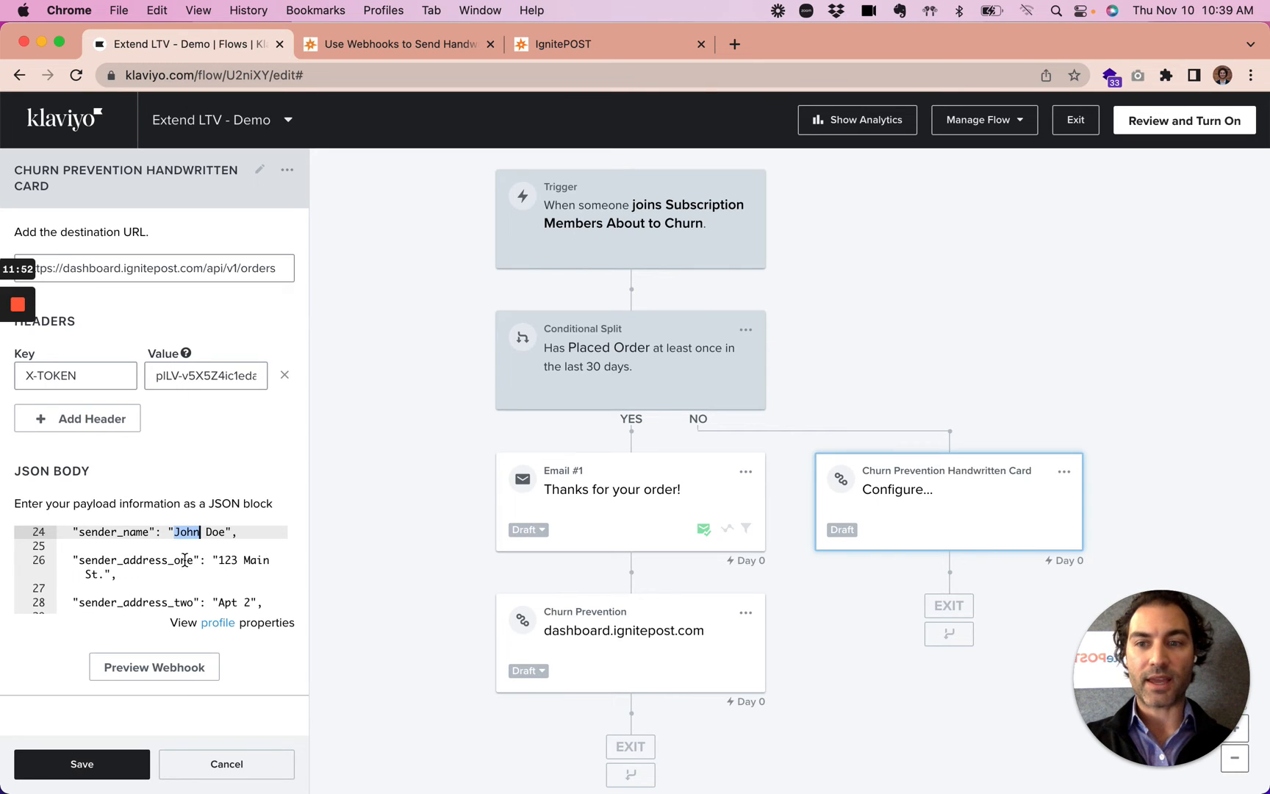
click(184, 545)
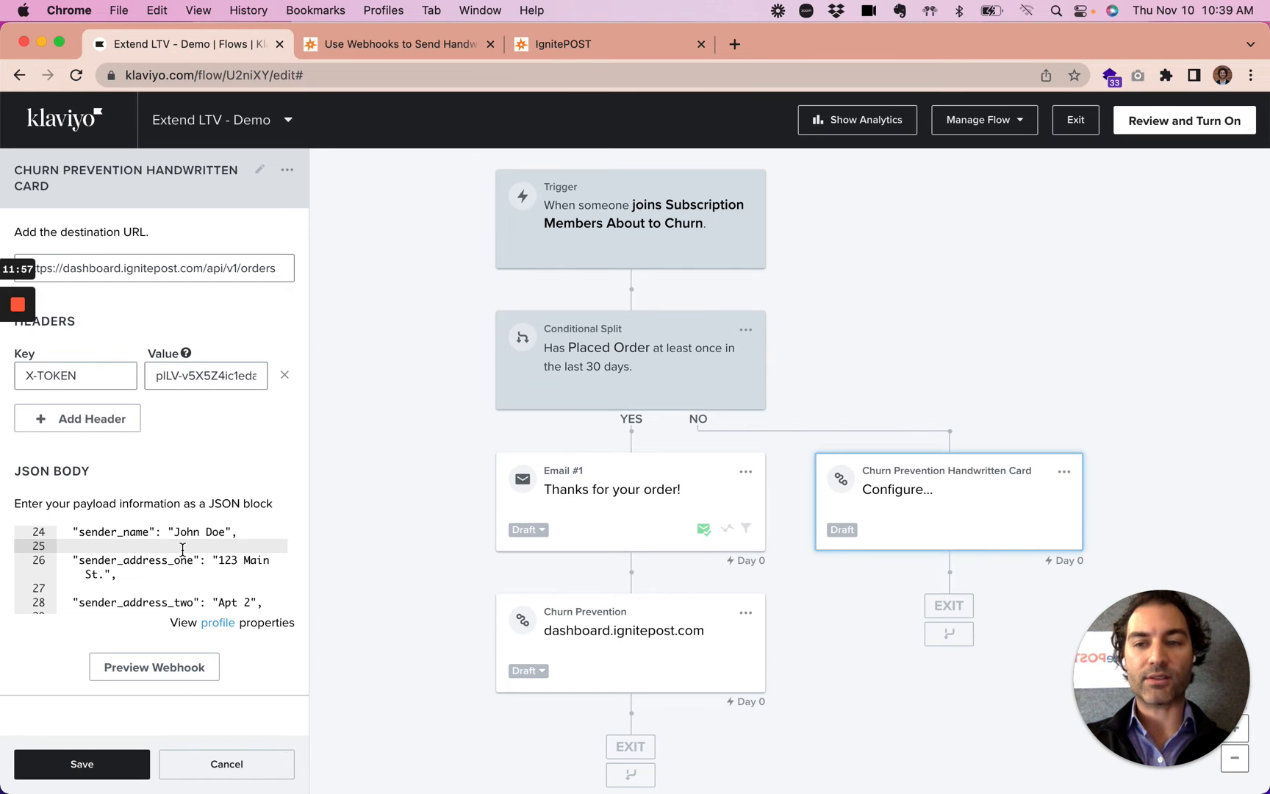
scroll(183, 549, down, 5)
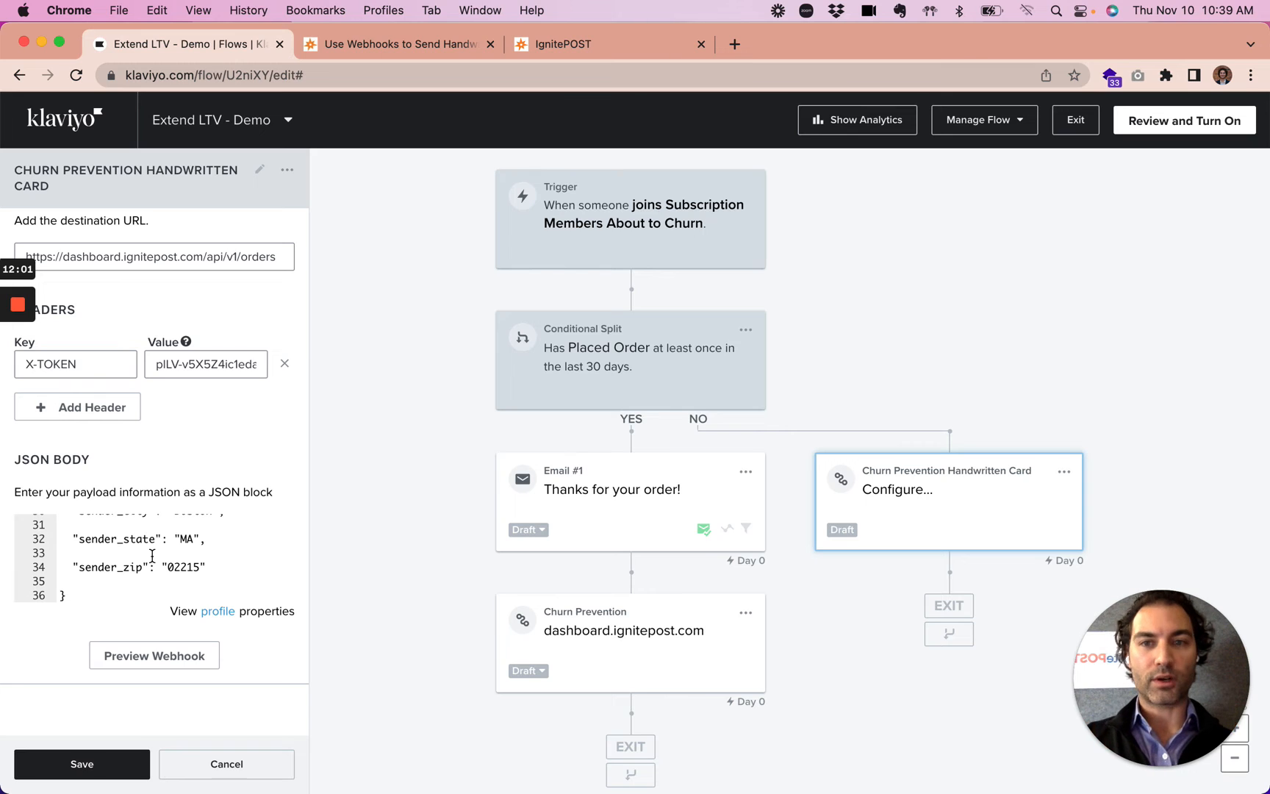
scroll(152, 555, up, 3)
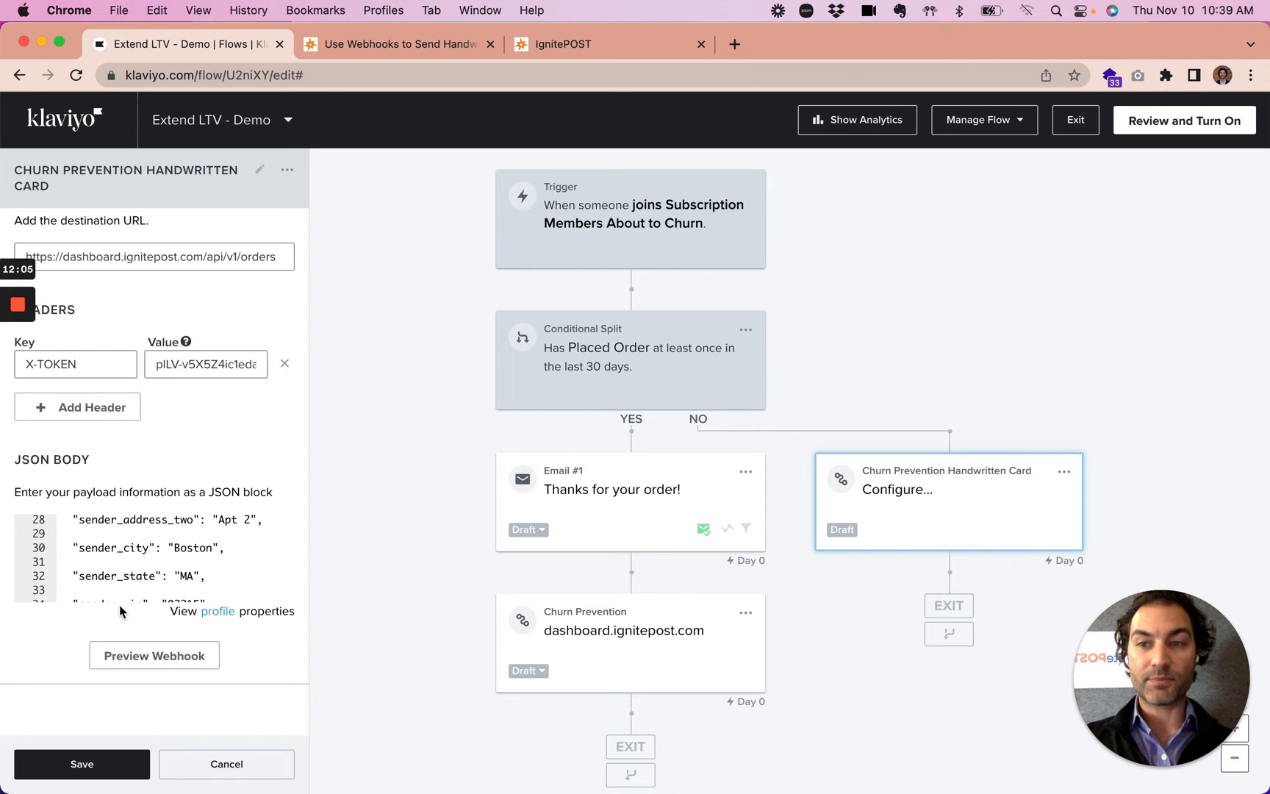
Step: Preview the webhook with the default profile's data, send a test request and close the preview
click(140, 662)
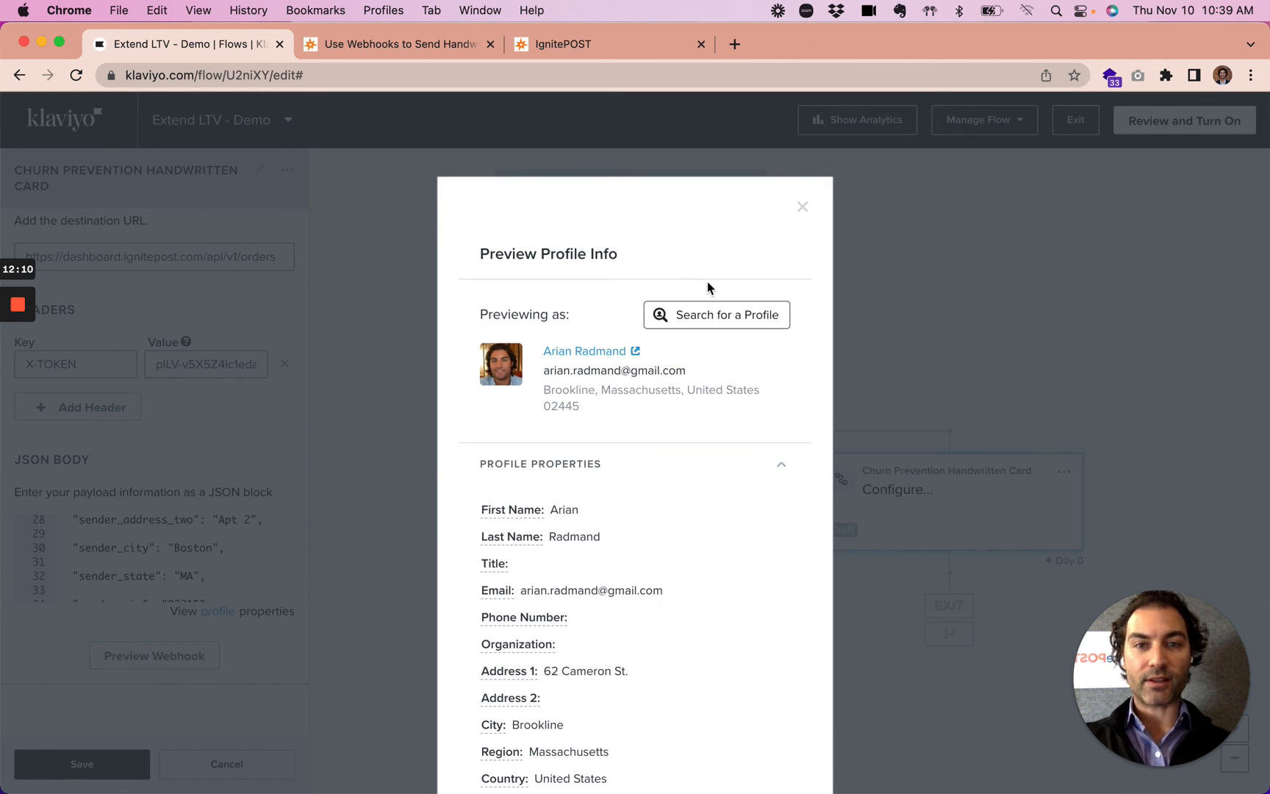
click(721, 316)
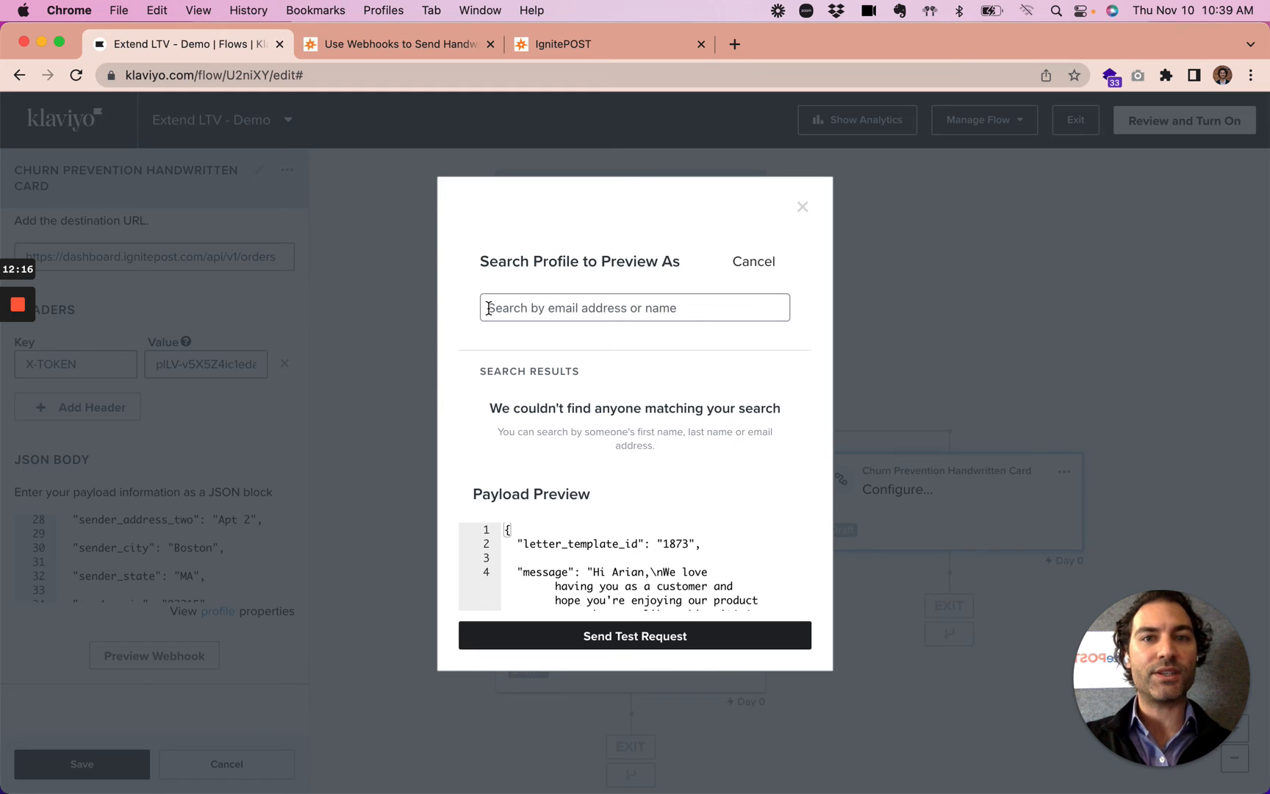
click(754, 262)
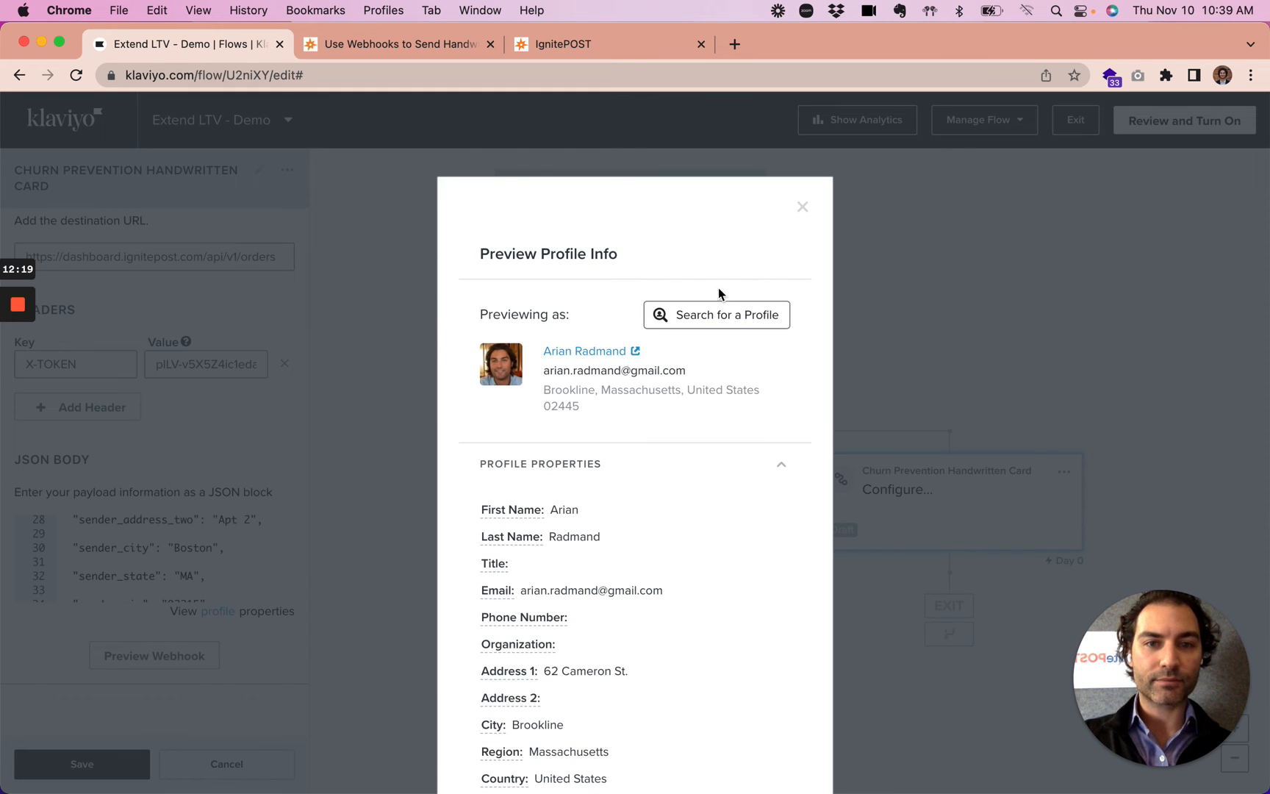
scroll(637, 410, down, 3)
scroll(638, 412, down, 5)
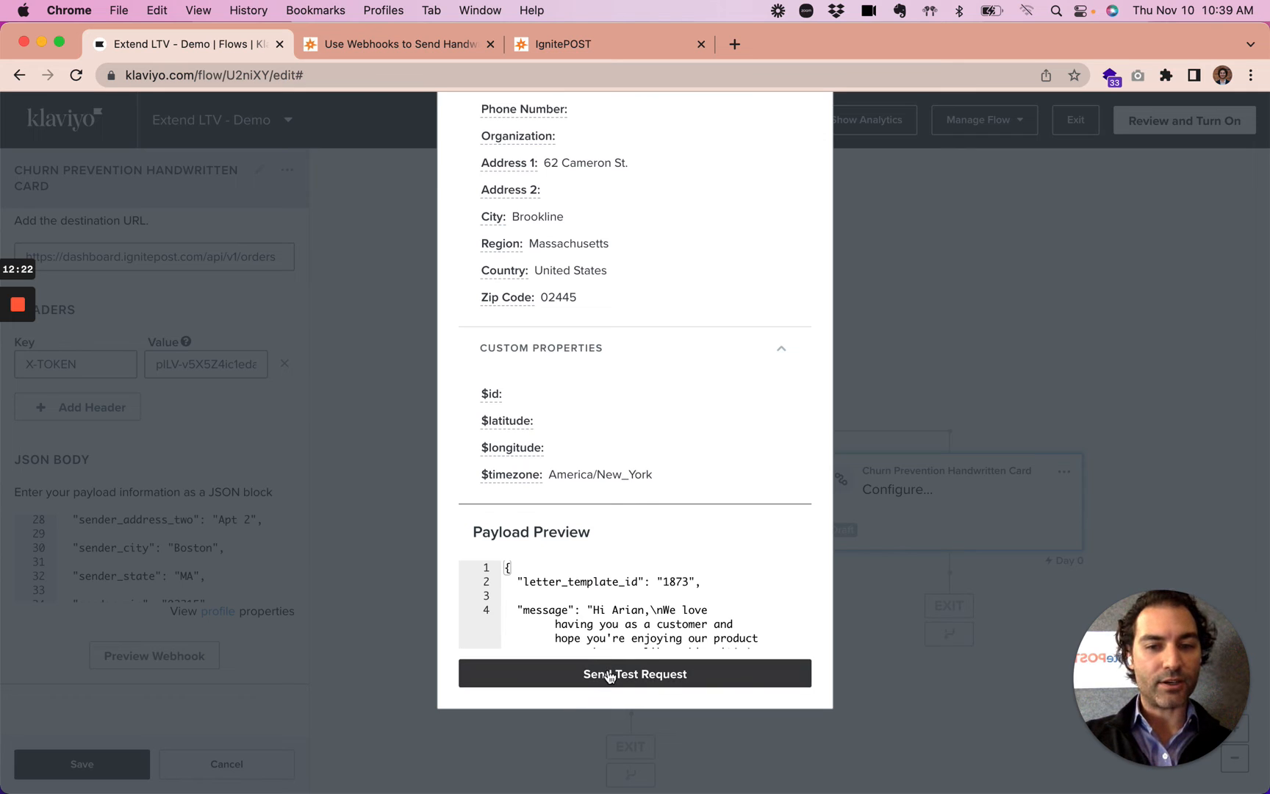
click(574, 676)
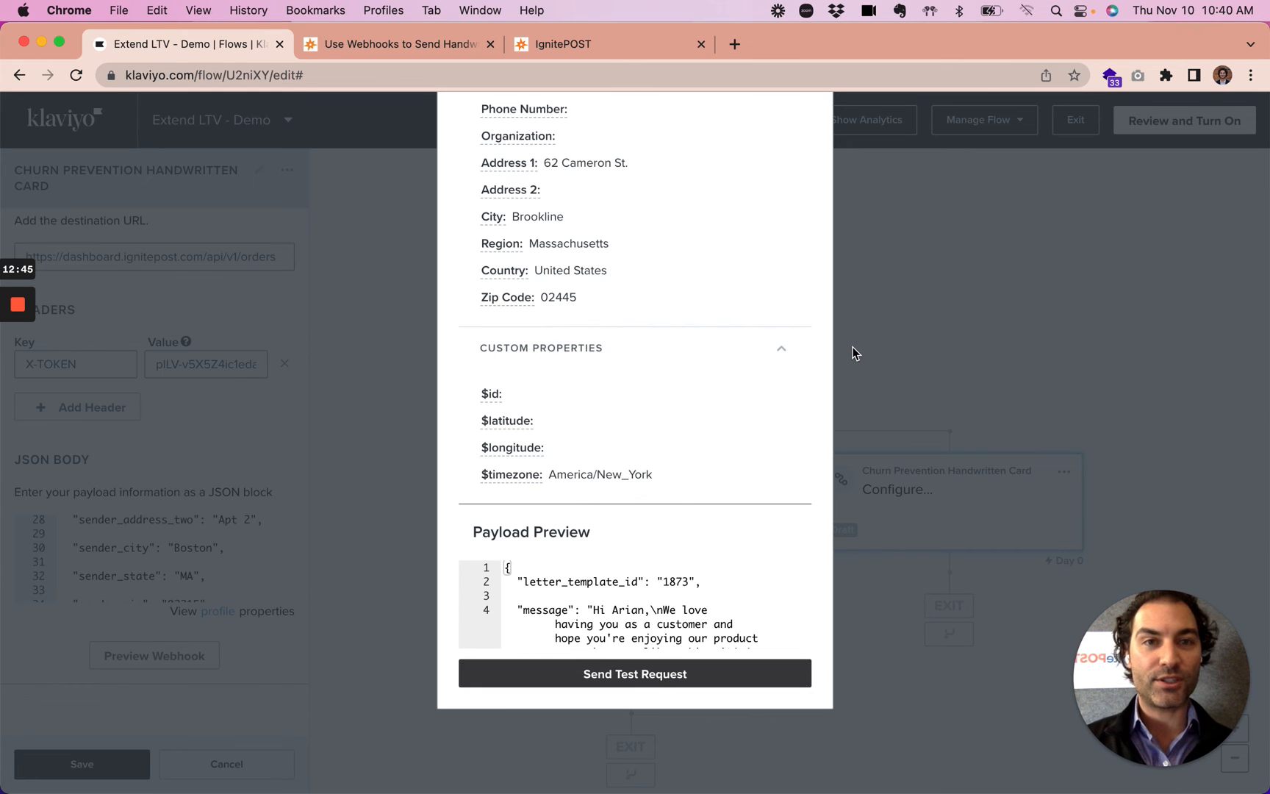
click(937, 362)
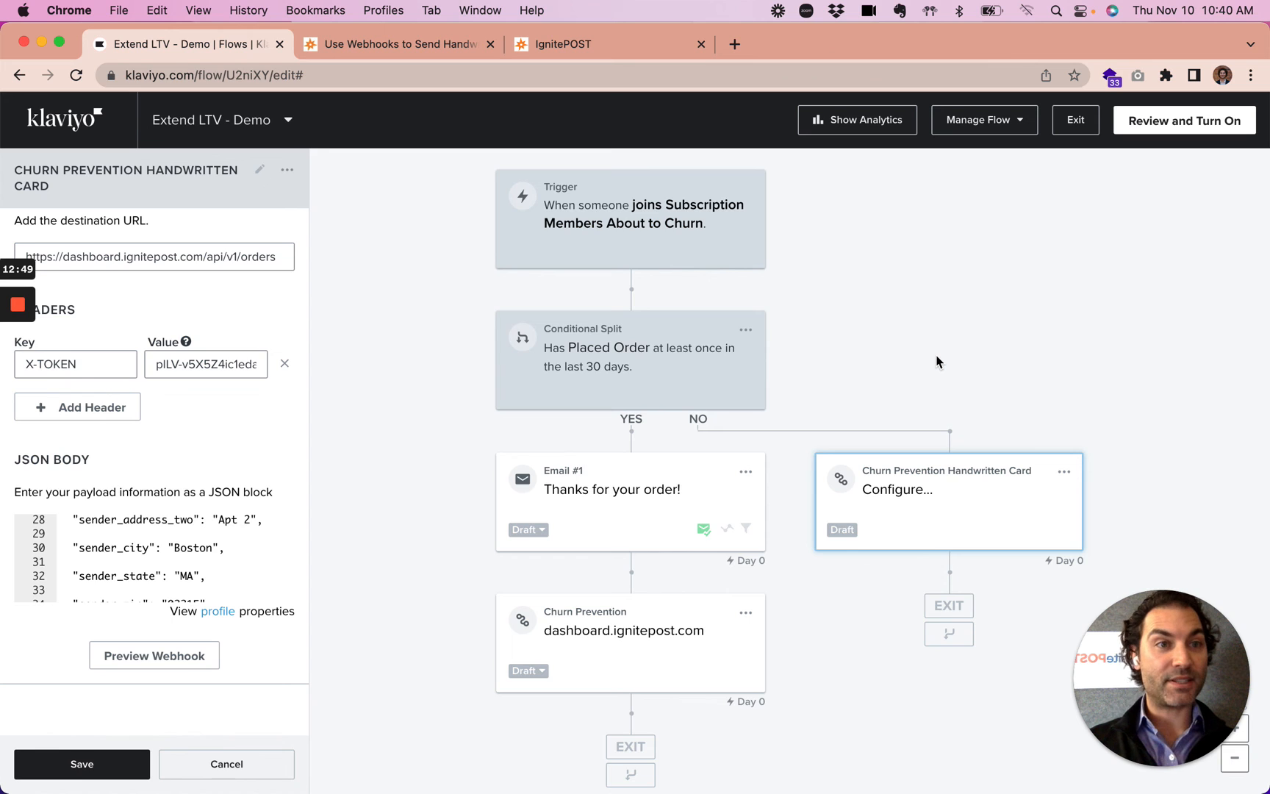
Step: Switch to the IgnitePOST webhook guide and read section 10 with its sample Test Order Preview email
click(420, 46)
scroll(396, 451, down, 12)
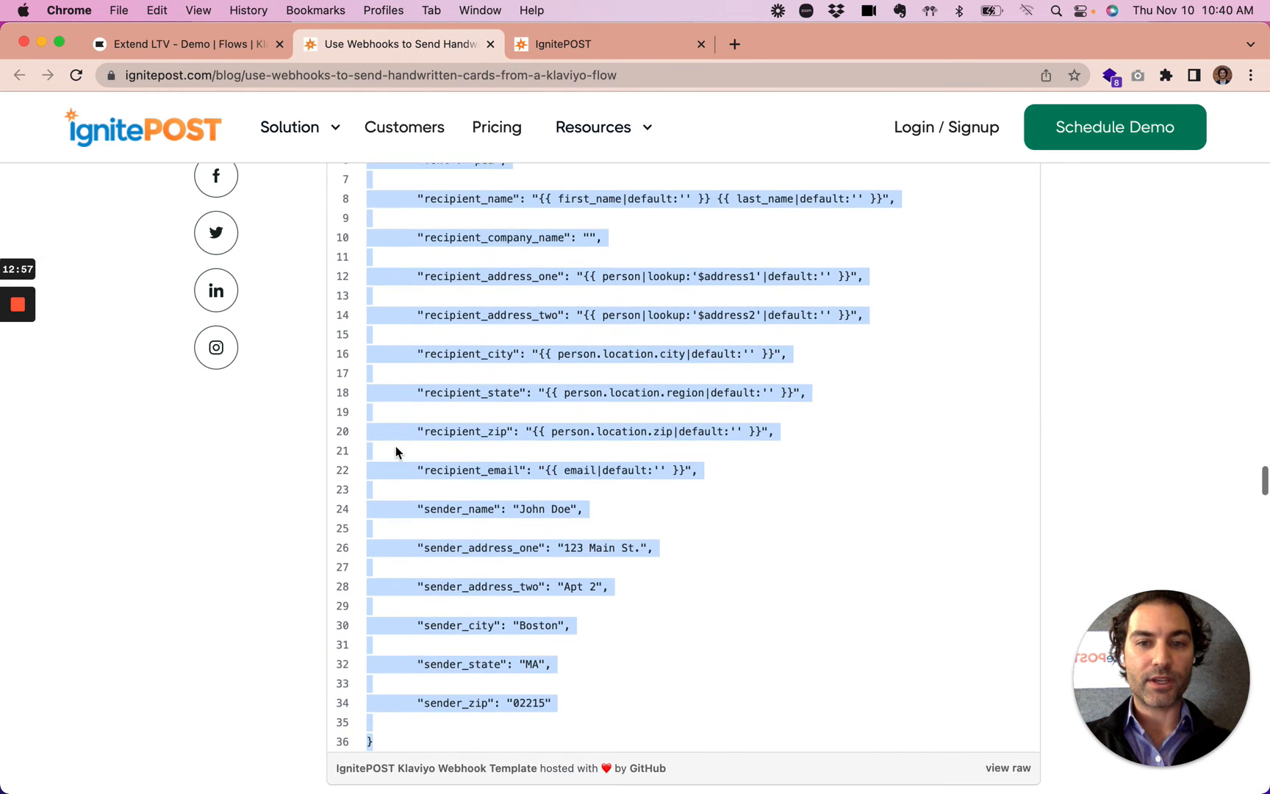
scroll(396, 447, down, 15)
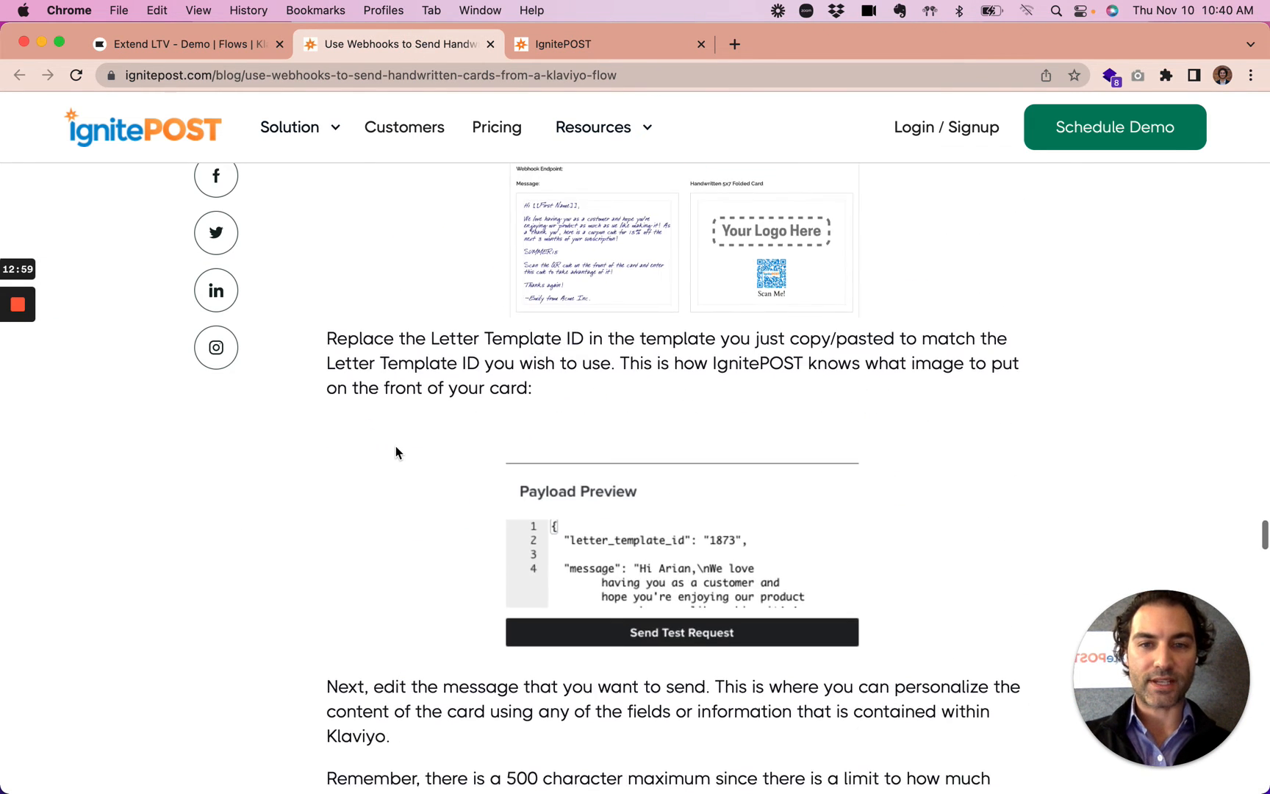
scroll(397, 451, down, 15)
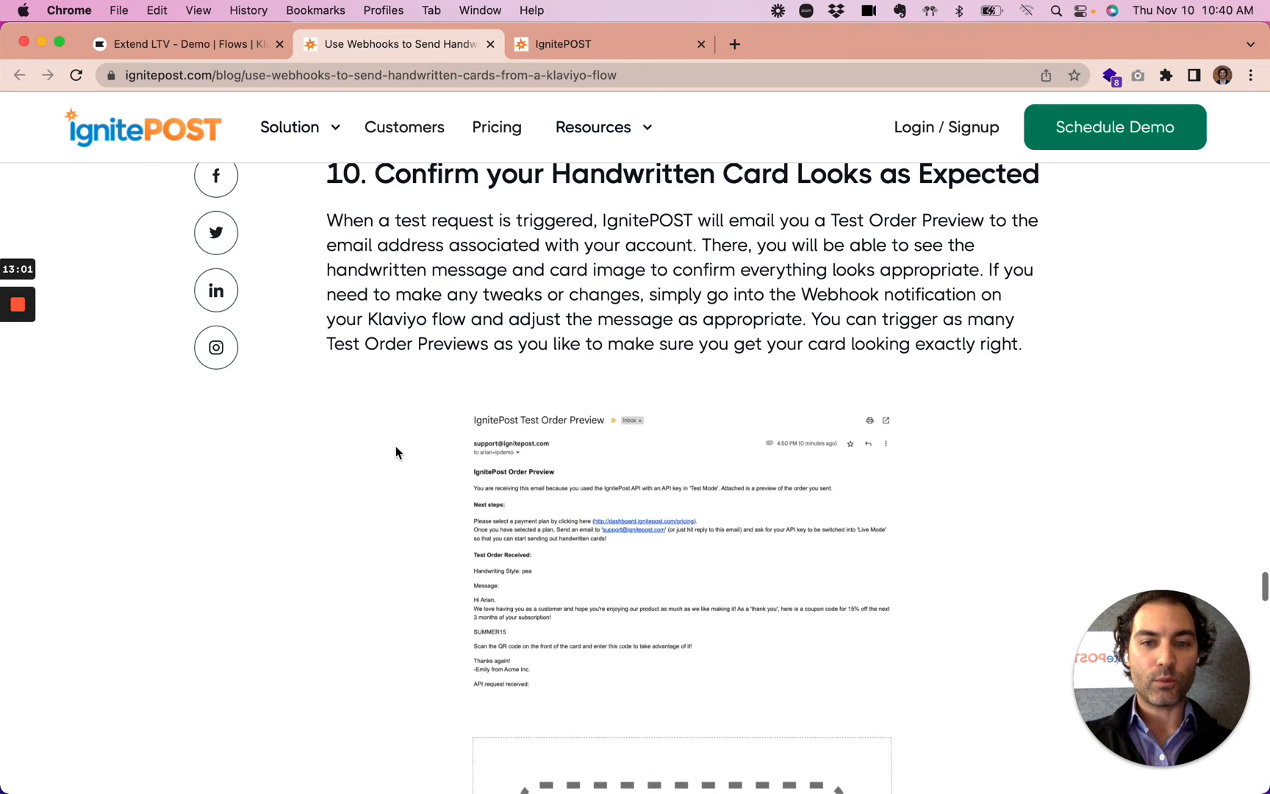
scroll(396, 451, down, 2)
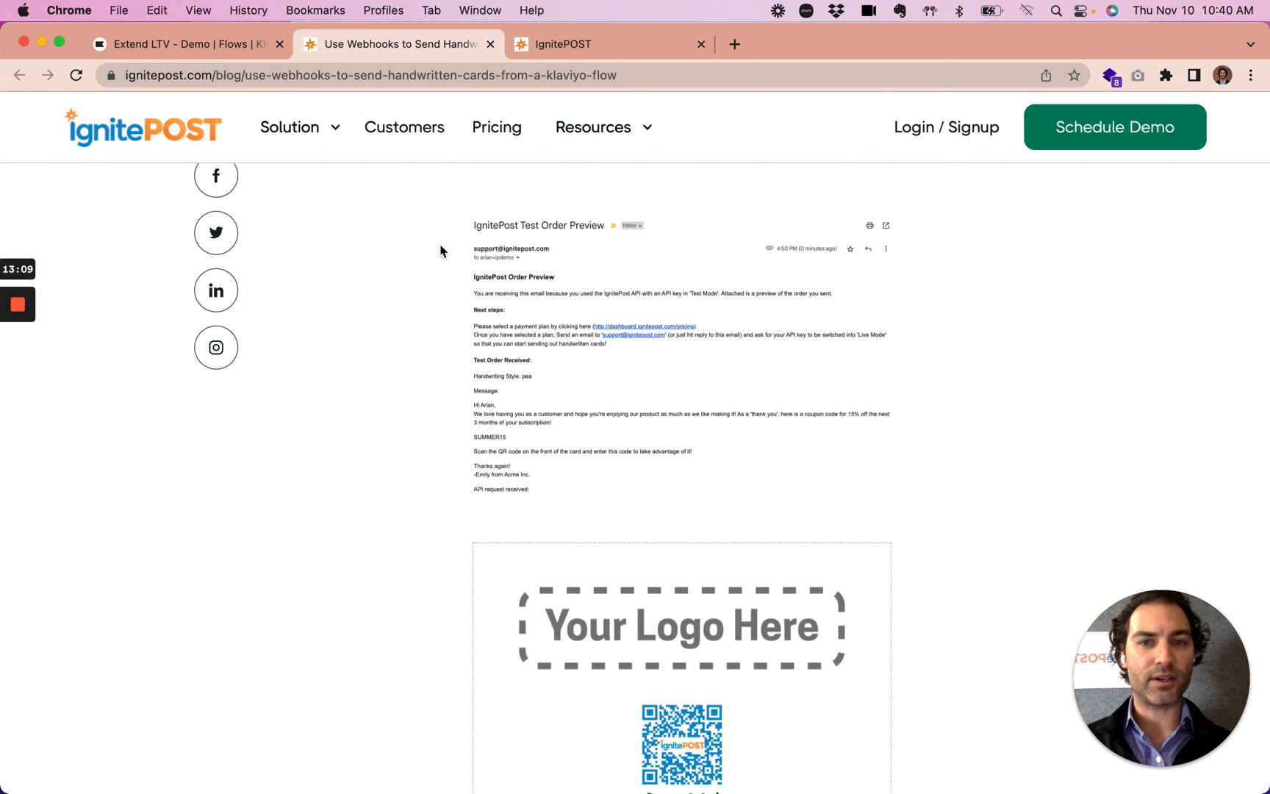
scroll(441, 250, down, 1)
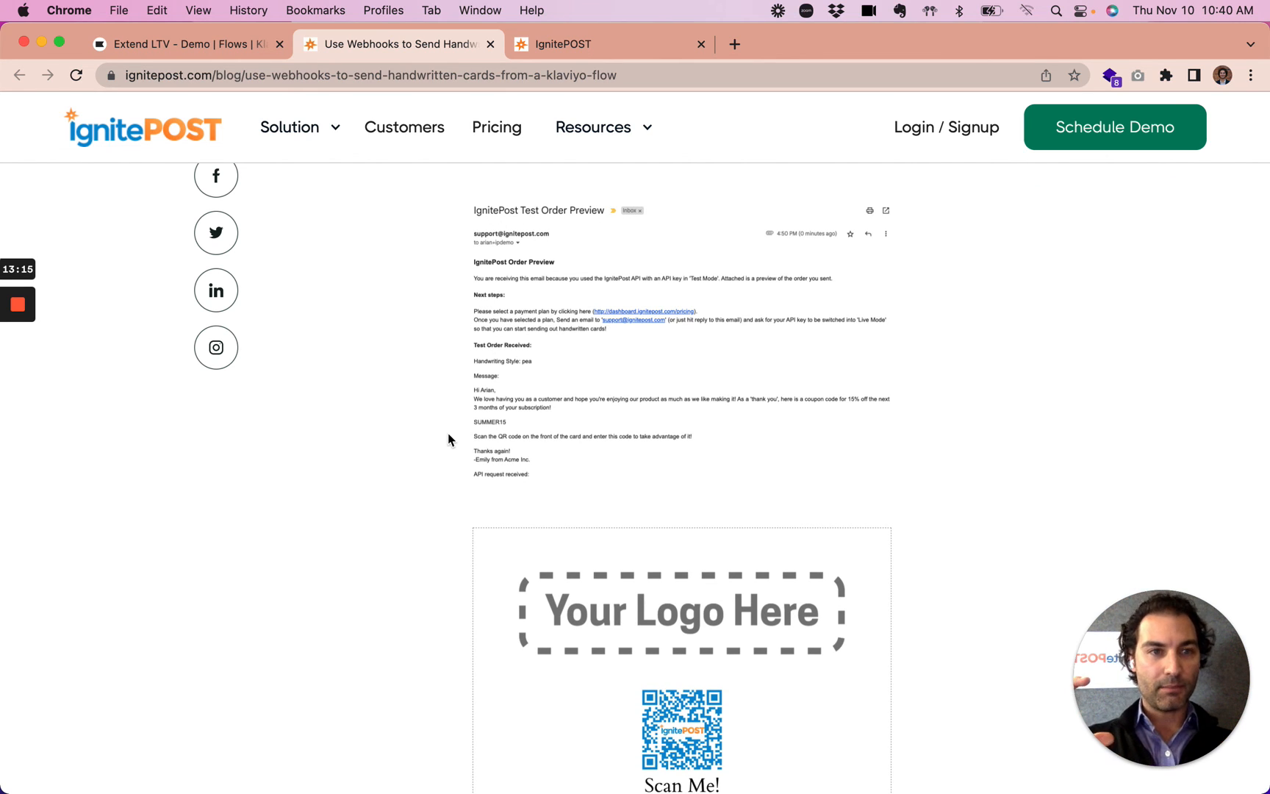
scroll(447, 439, down, 1)
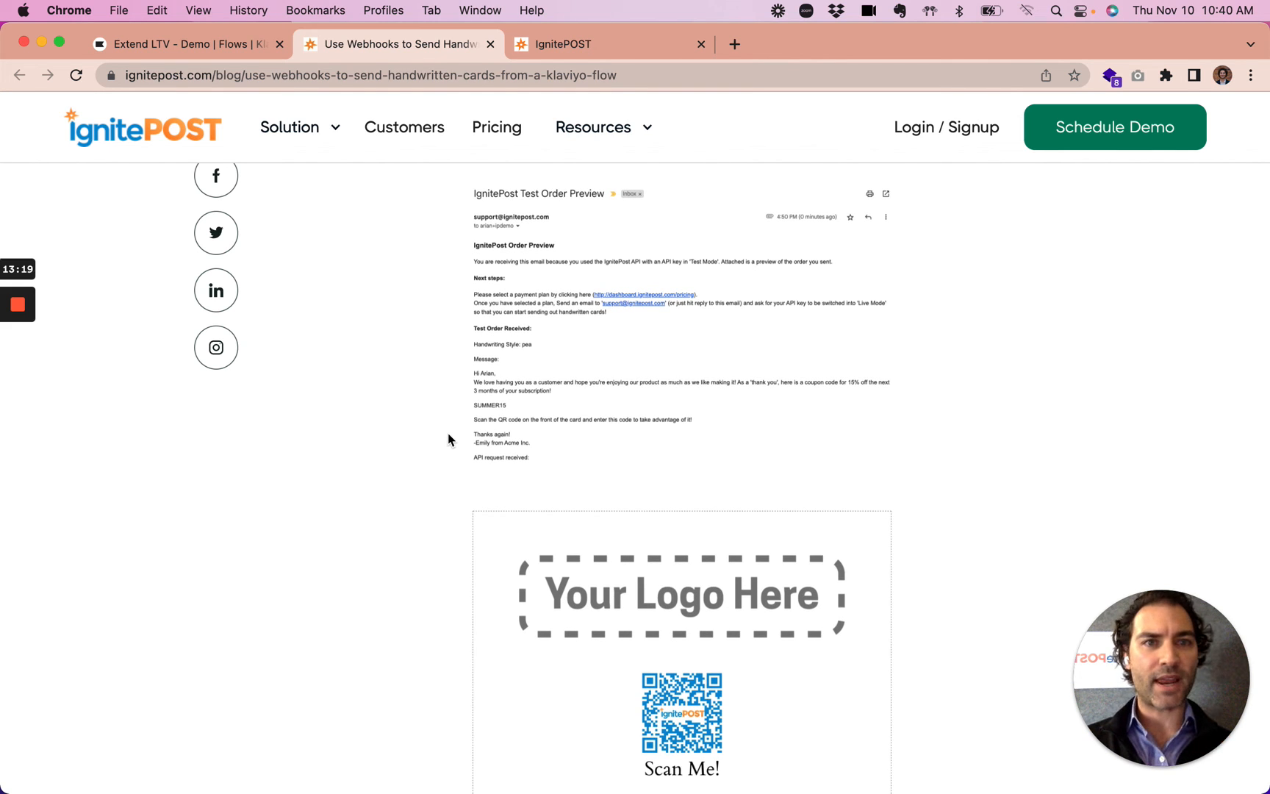
Step: Examine the sample card front with logo and QR code, and the handwritten message inside the dotted writable area
scroll(448, 433, down, 5)
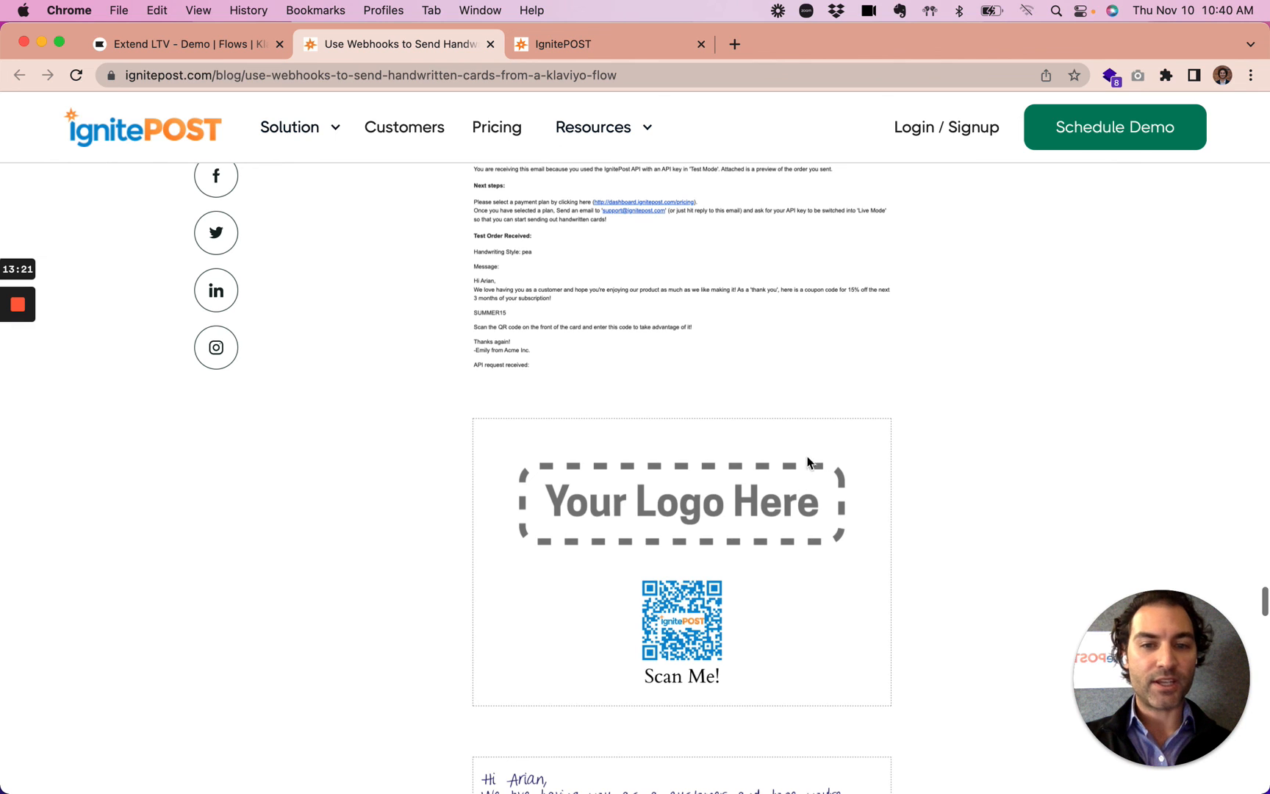
scroll(524, 547, down, 1)
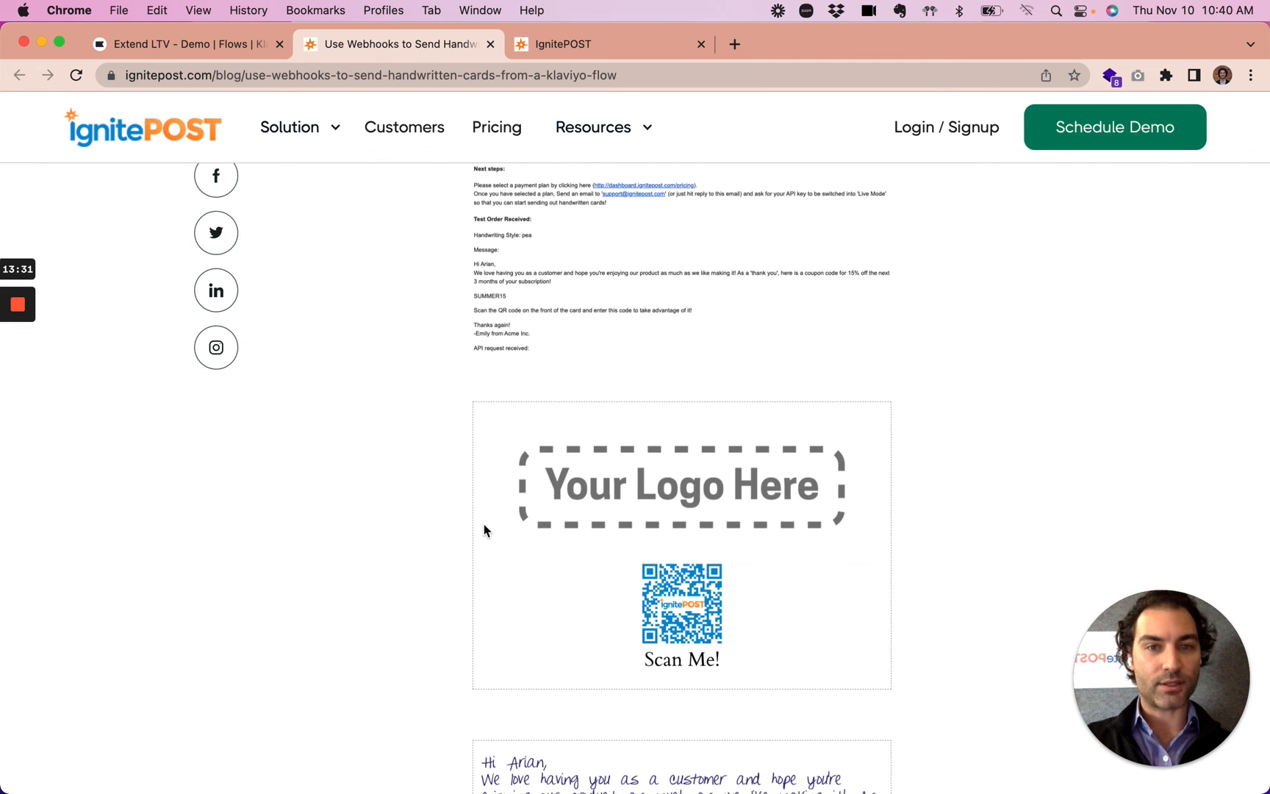
scroll(496, 541, down, 8)
scroll(485, 529, down, 5)
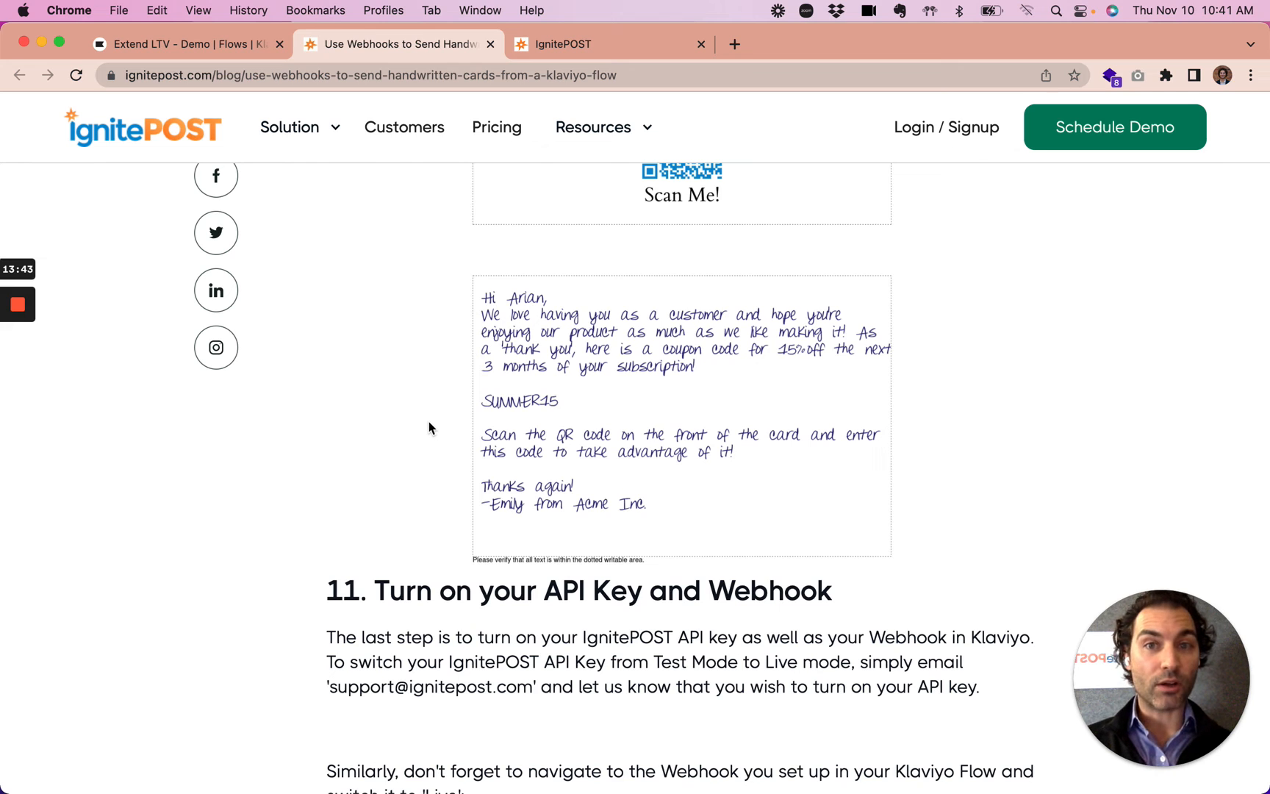
Step: Switch to the IgnitePOST dashboard and open the account's API keys page to check the keys' Live mode settings
click(553, 46)
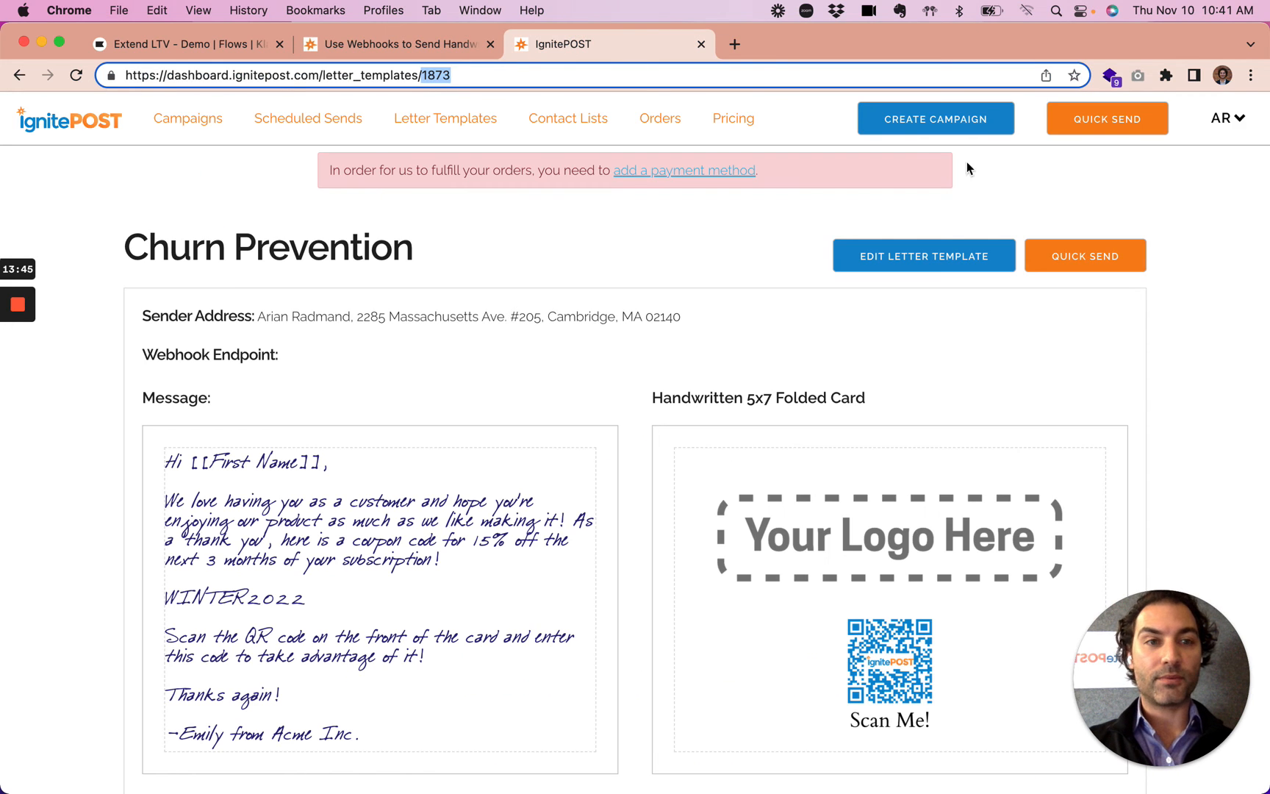
click(1226, 118)
click(1127, 223)
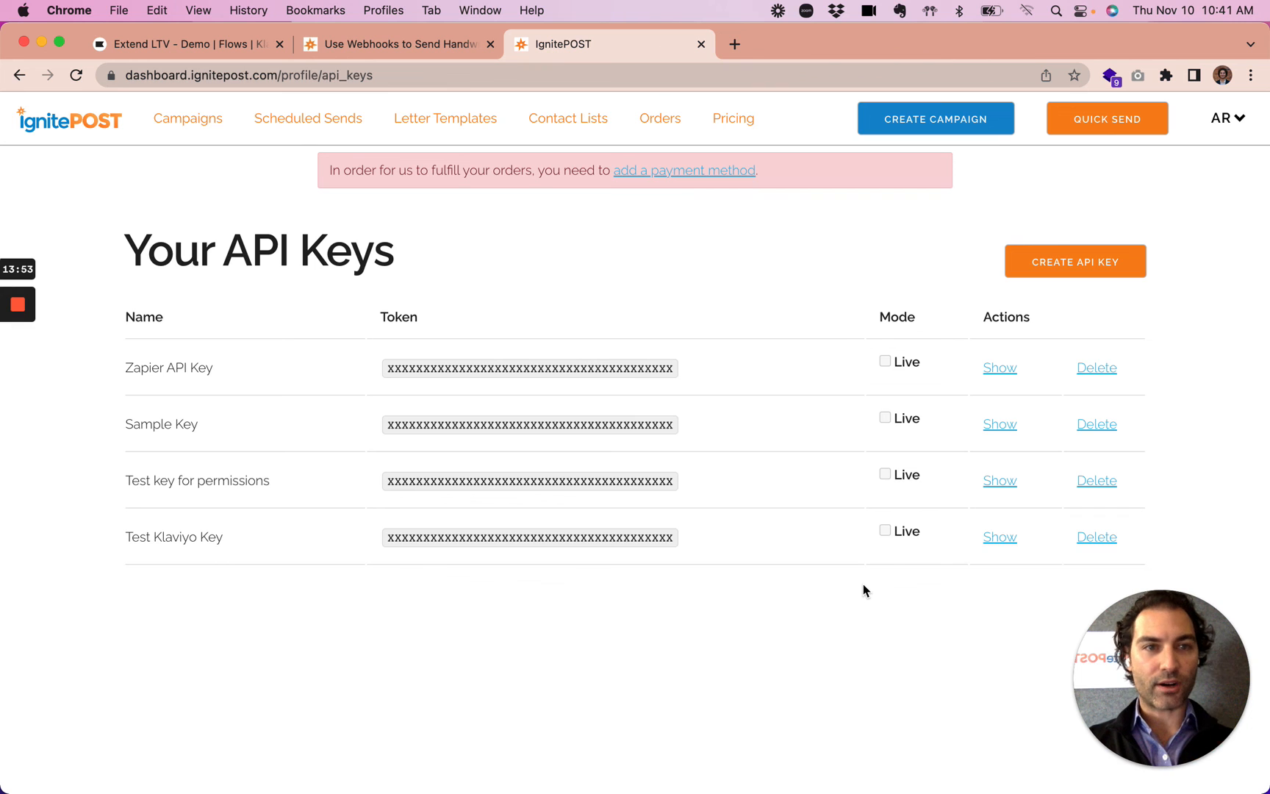
Step: Return to the webhook guide and review the sample card's QR code and handwritten message again
click(393, 44)
scroll(359, 427, up, 3)
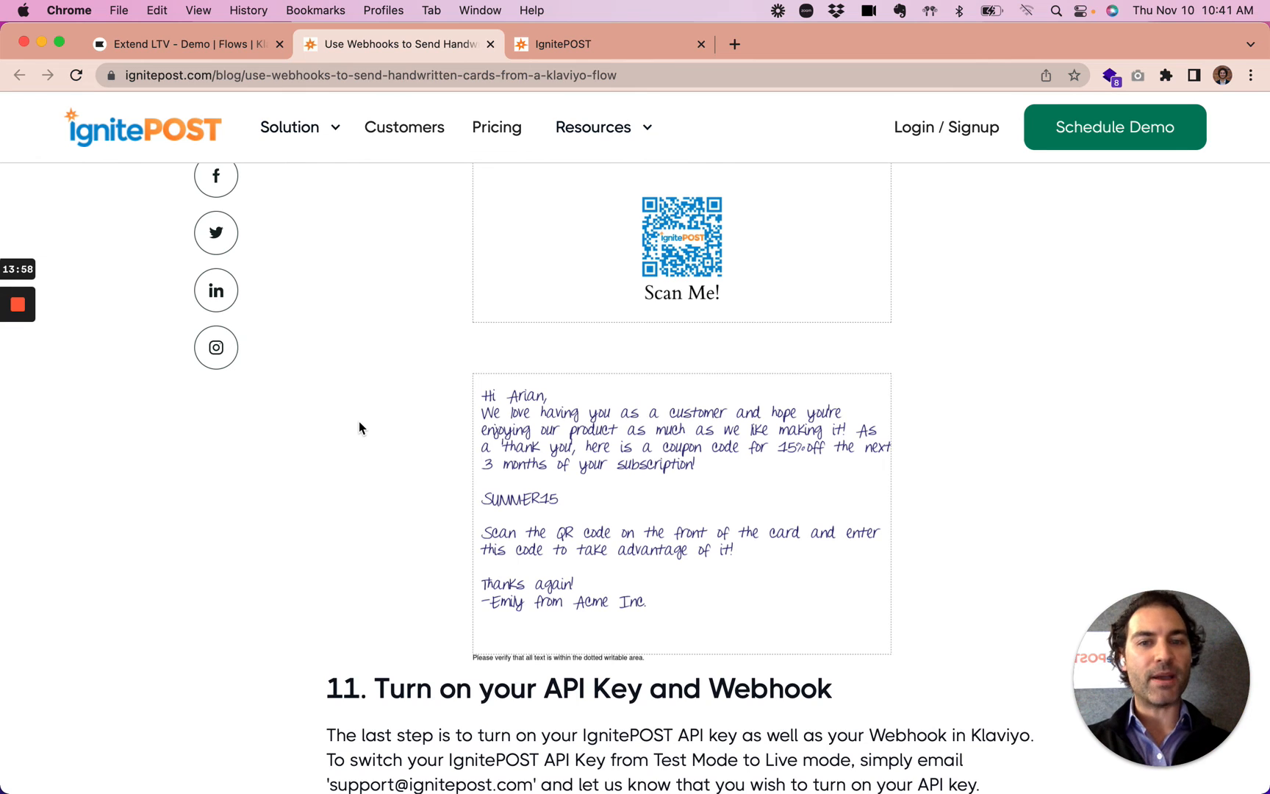
scroll(359, 427, up, 3)
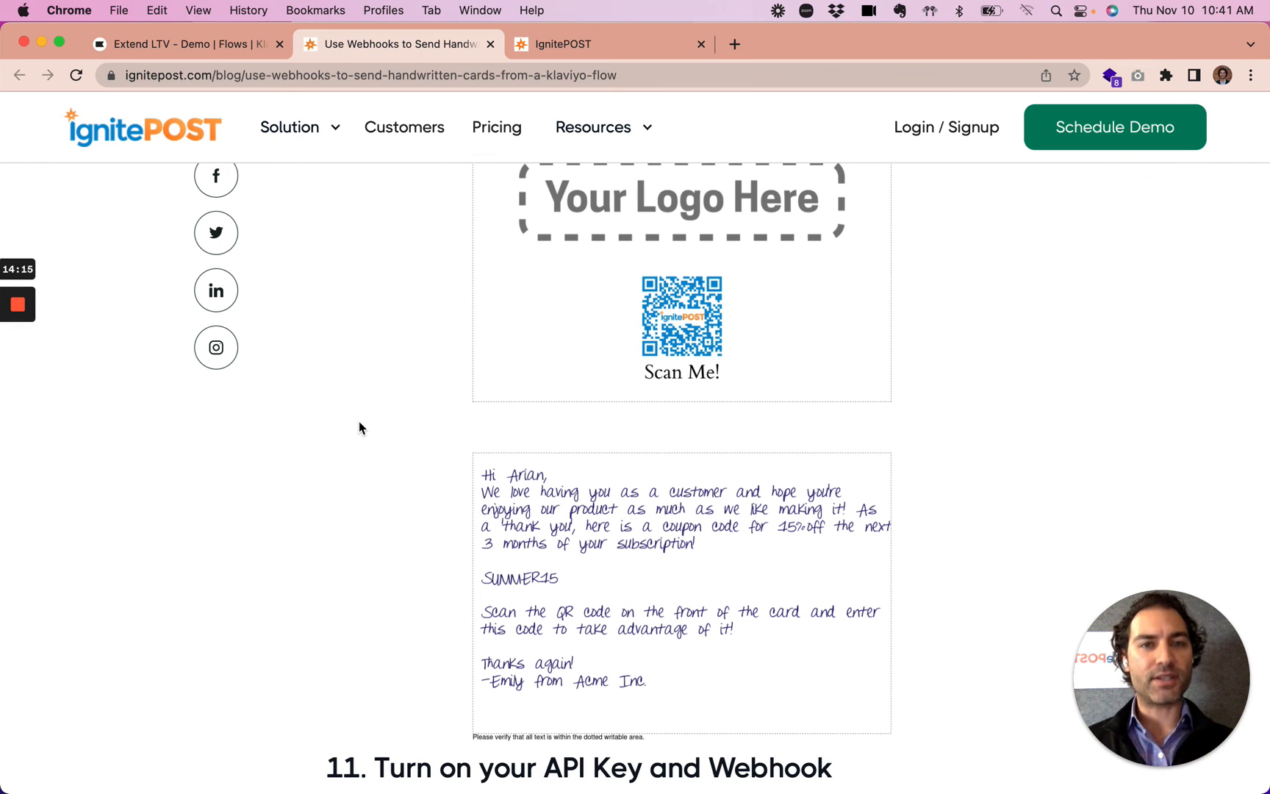
scroll(359, 422, down, 2)
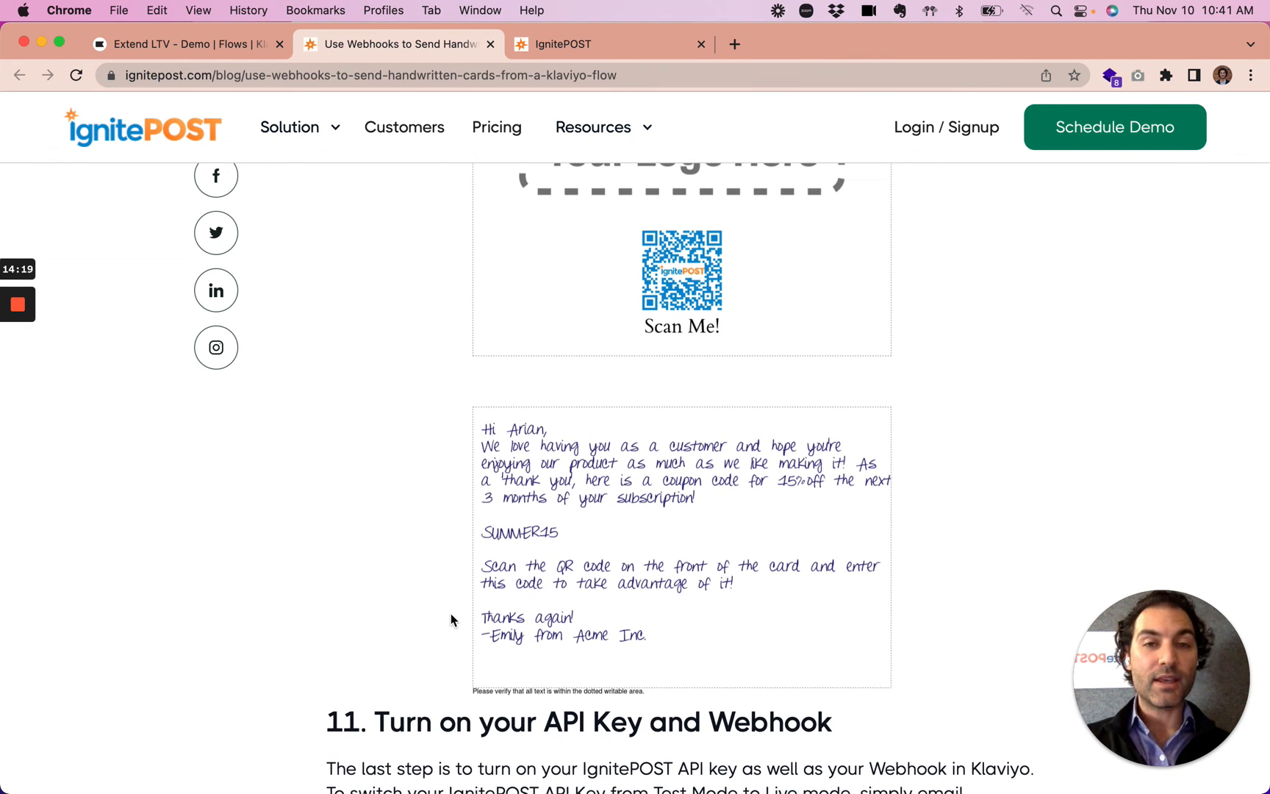
Step: Check the API keys' mode in the IgnitePOST dashboard against section 11 of the guide, Turn on your API Key and Webhook
click(581, 45)
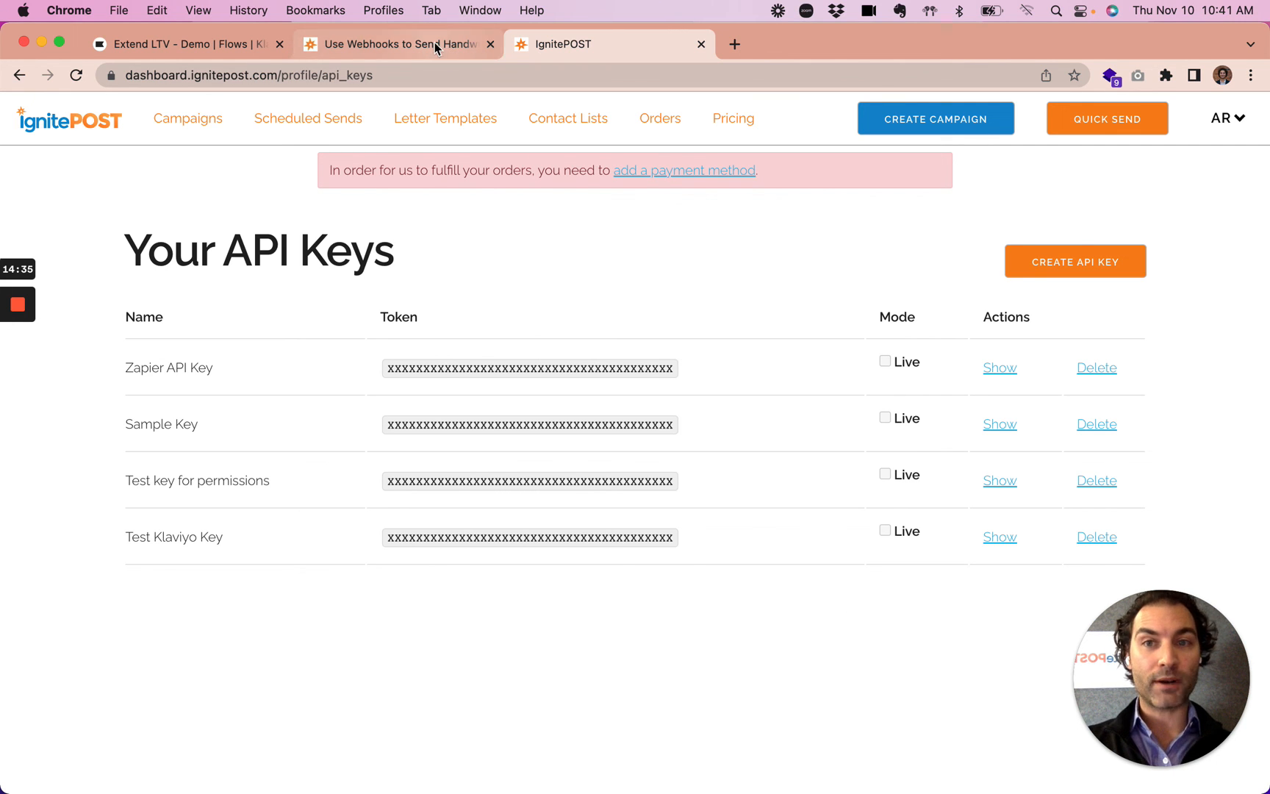
click(398, 44)
scroll(575, 475, down, 5)
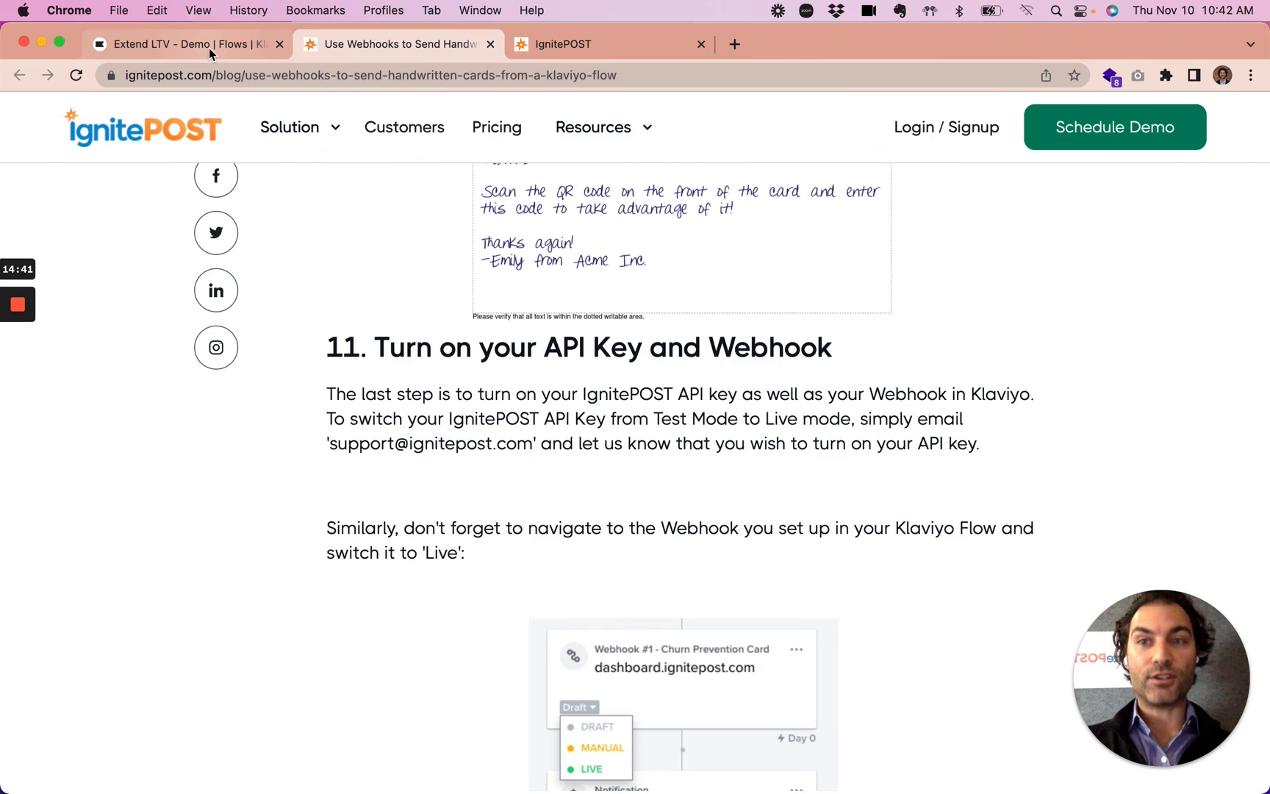
Step: Switch back to the Klaviyo flow, save the Churn Prevention Handwritten Card webhook and set its status to Live
click(208, 48)
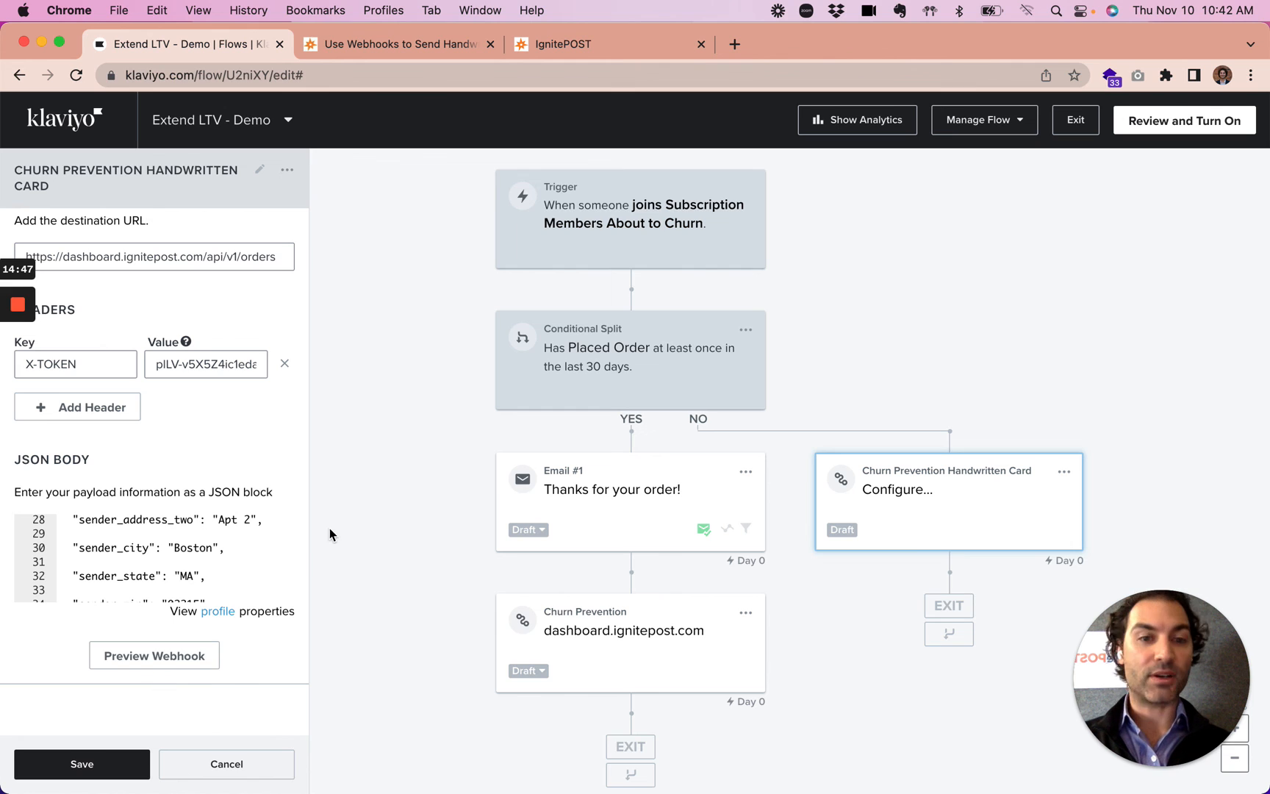
click(102, 764)
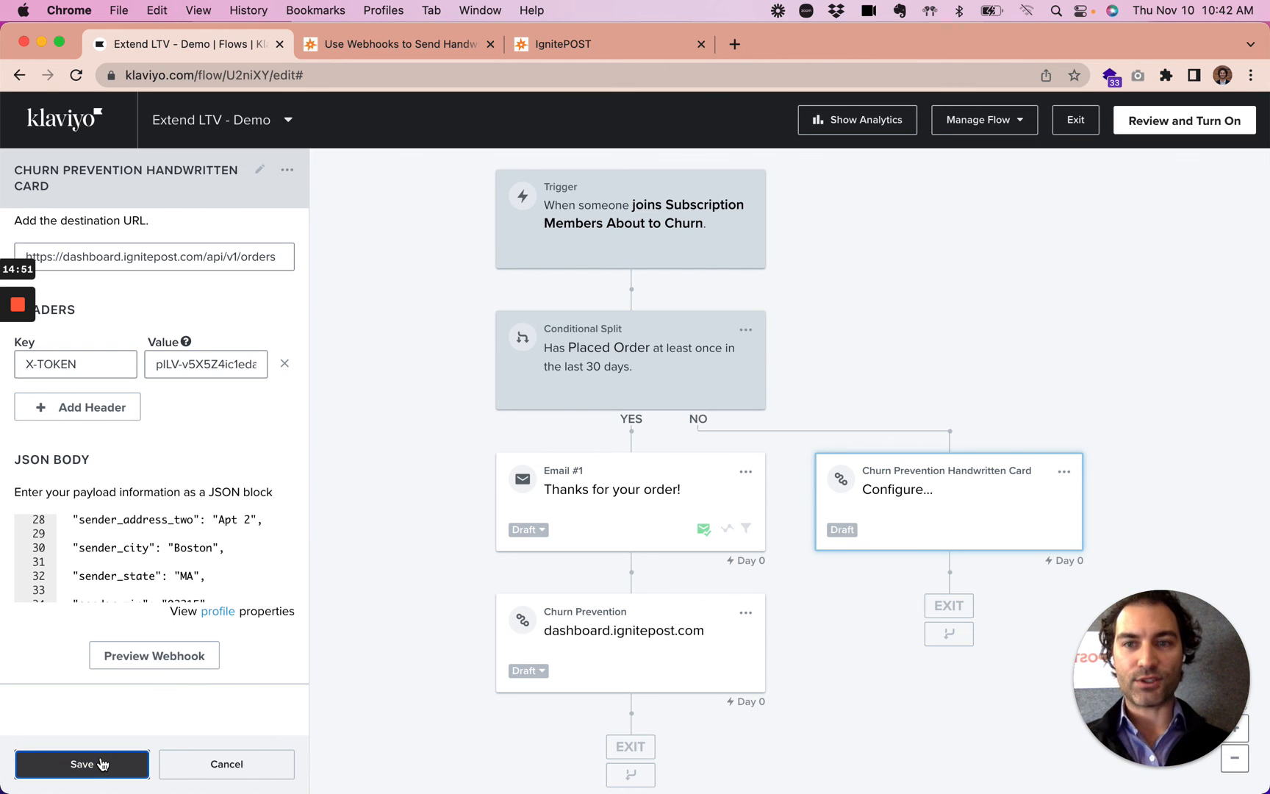
click(114, 768)
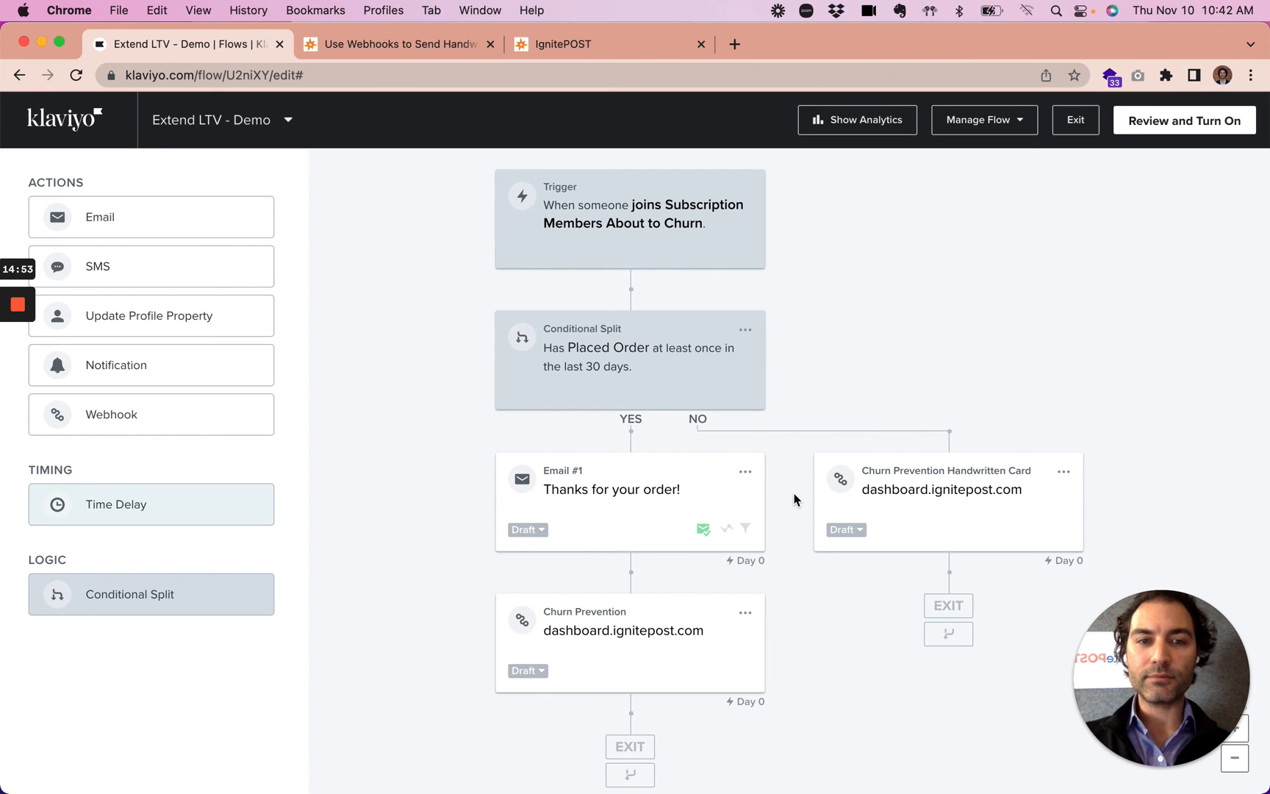
click(857, 532)
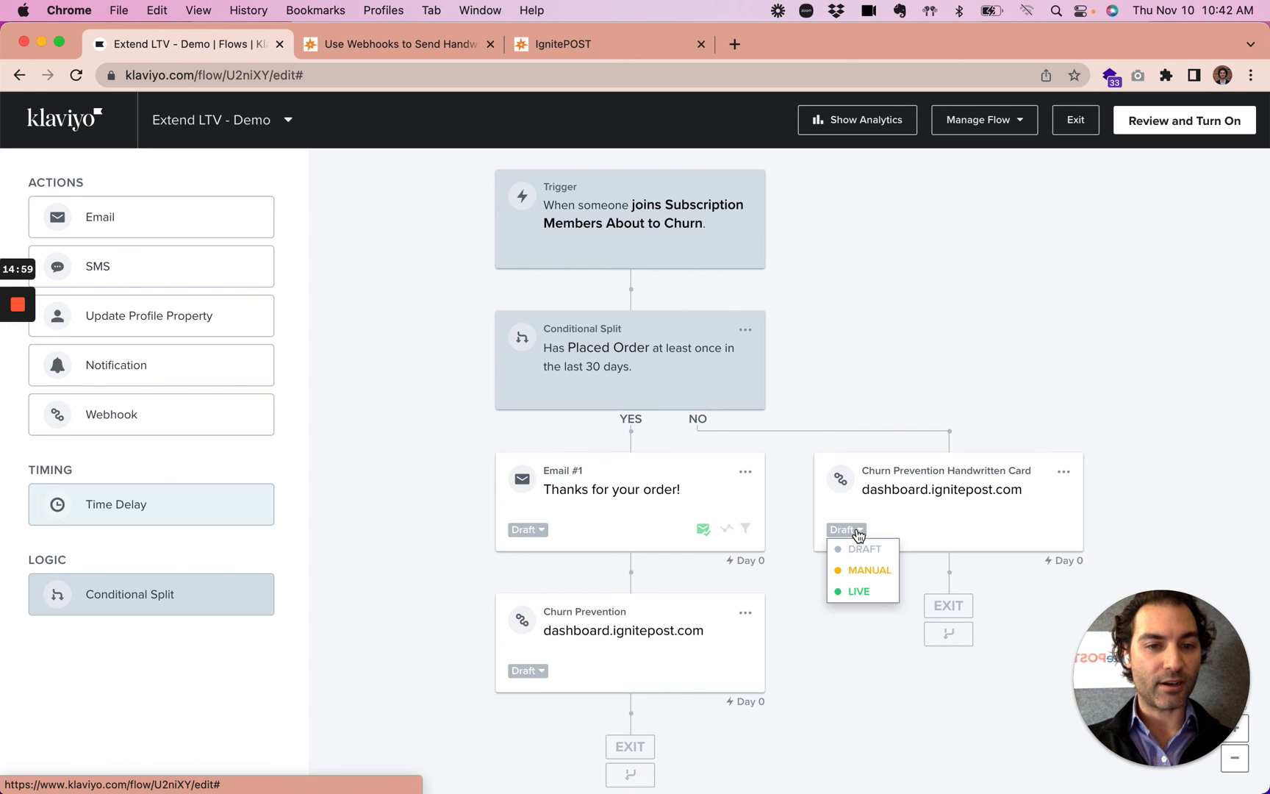
click(860, 593)
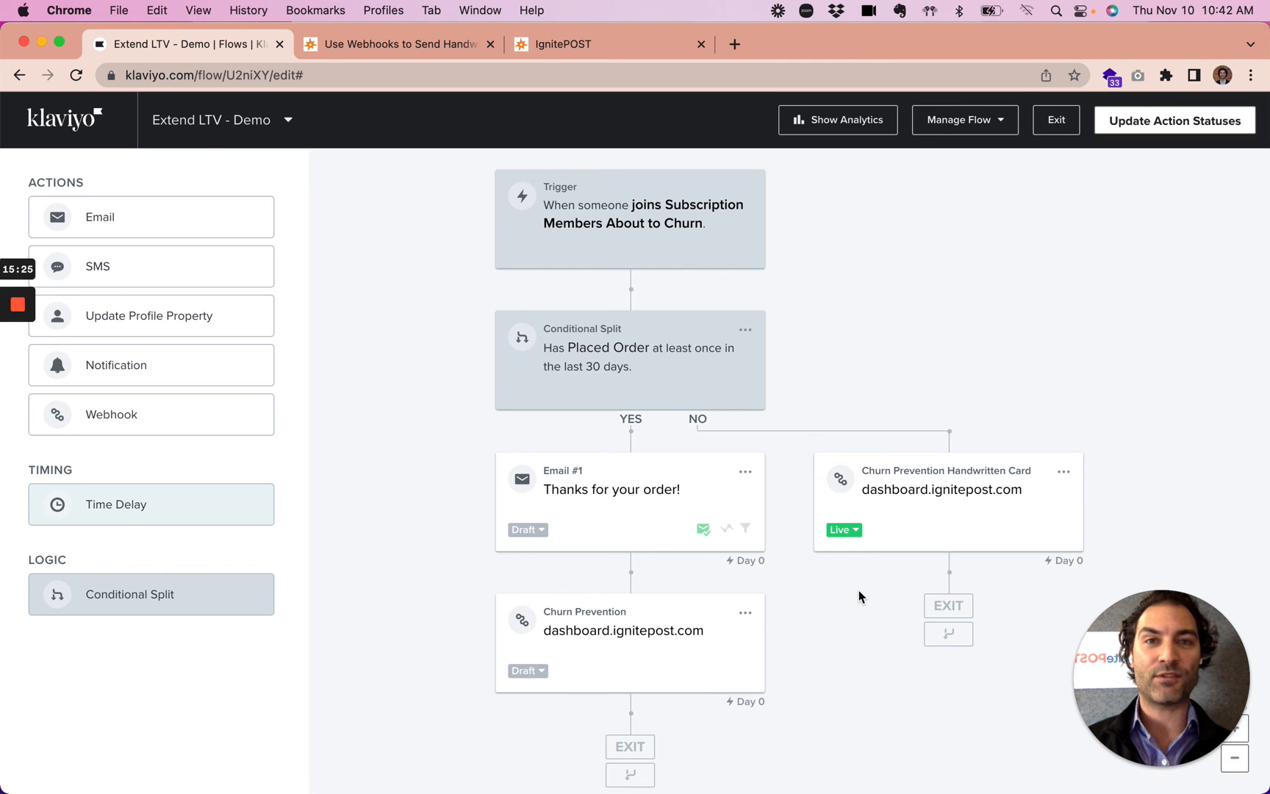
Step: Review the end of the IgnitePOST guide, including the finished card photo and the Managed Services section
click(380, 48)
scroll(314, 482, down, 5)
scroll(314, 481, down, 10)
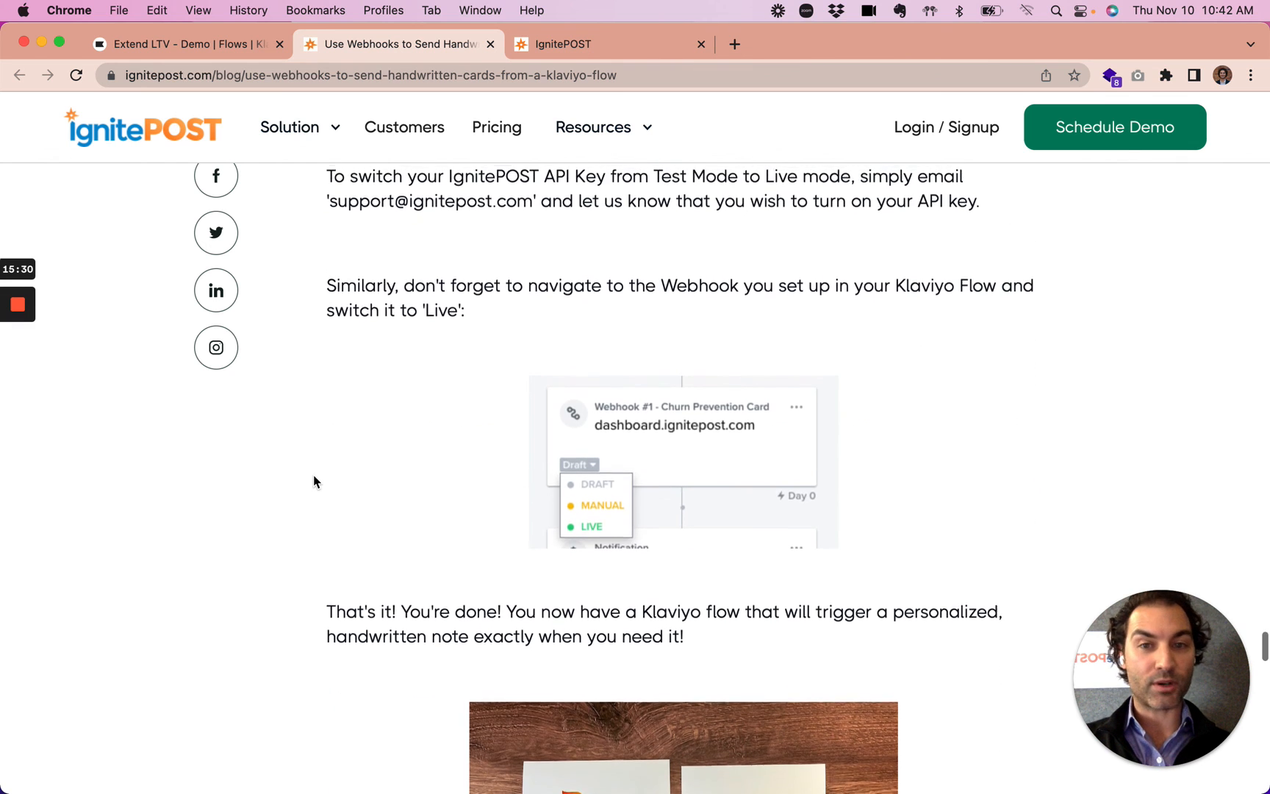
scroll(313, 478, down, 7)
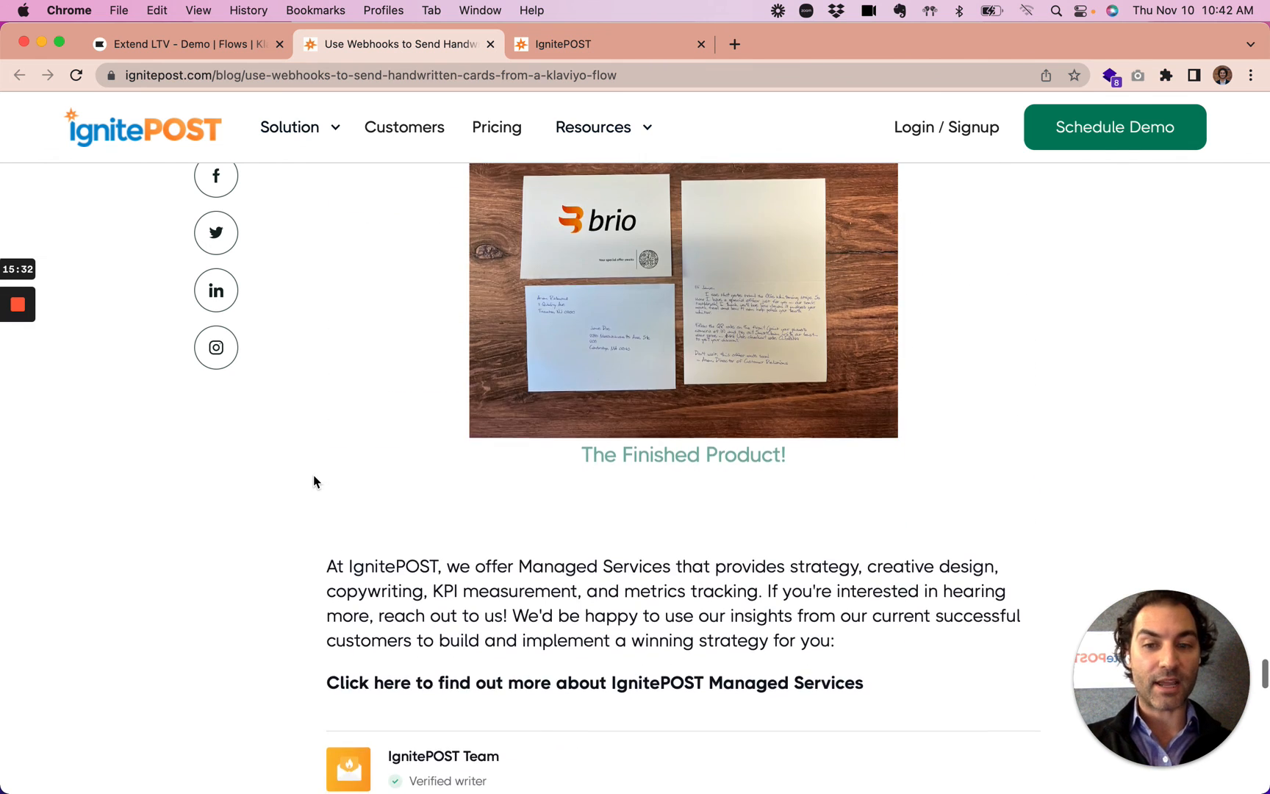
scroll(313, 478, down, 1)
scroll(314, 481, up, 2)
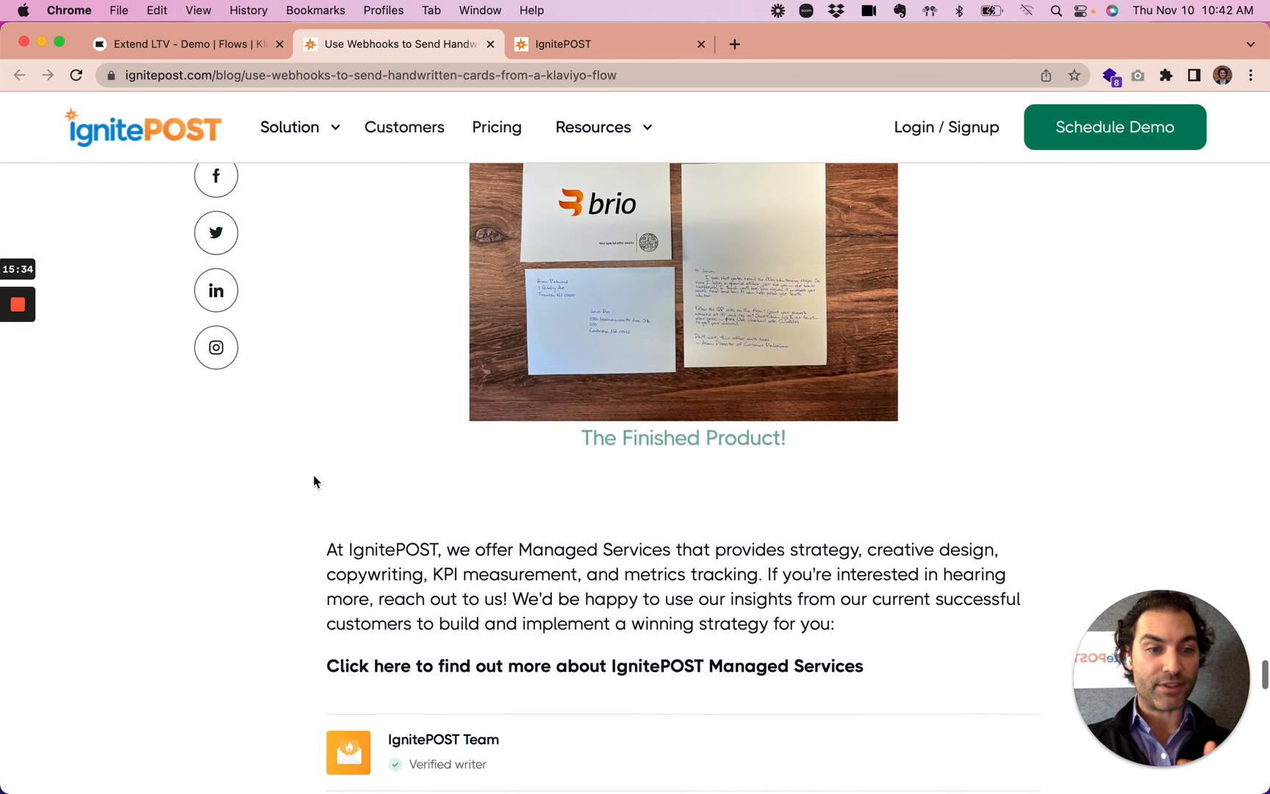
scroll(314, 482, up, 1)
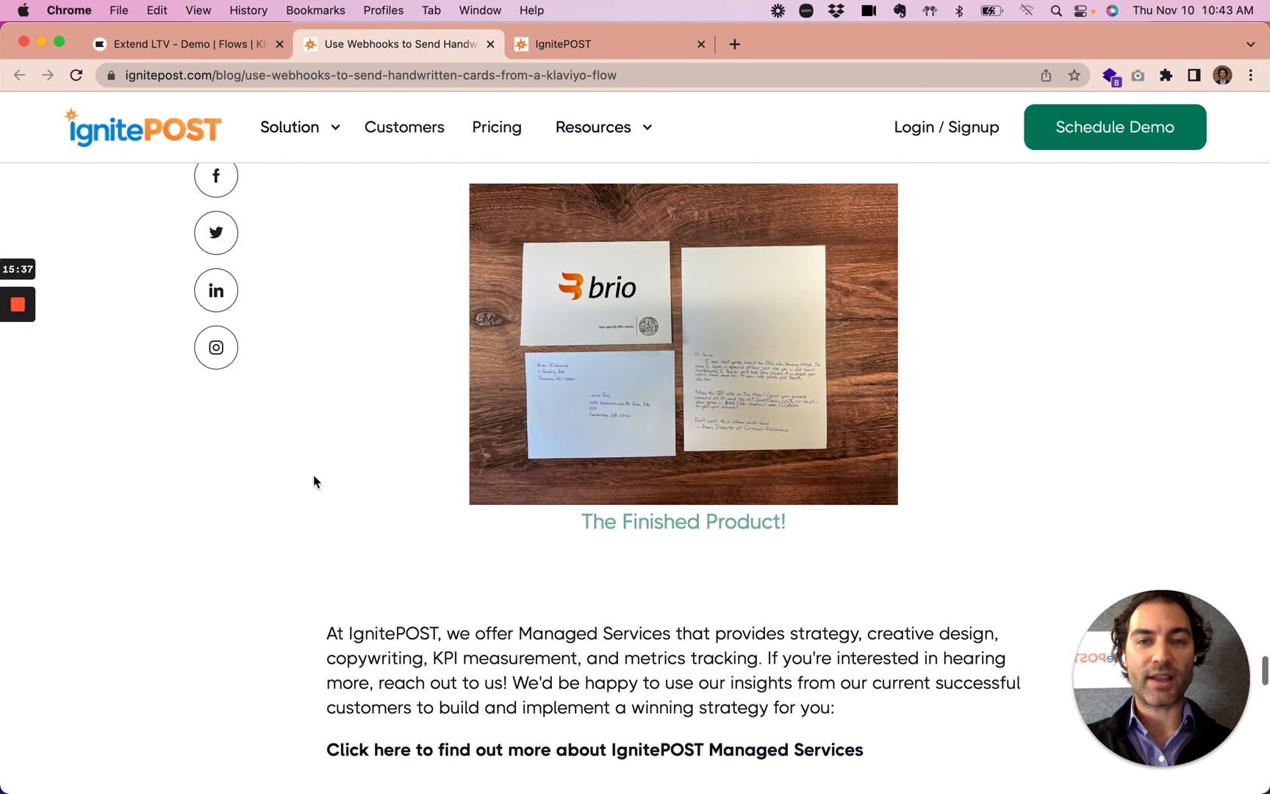